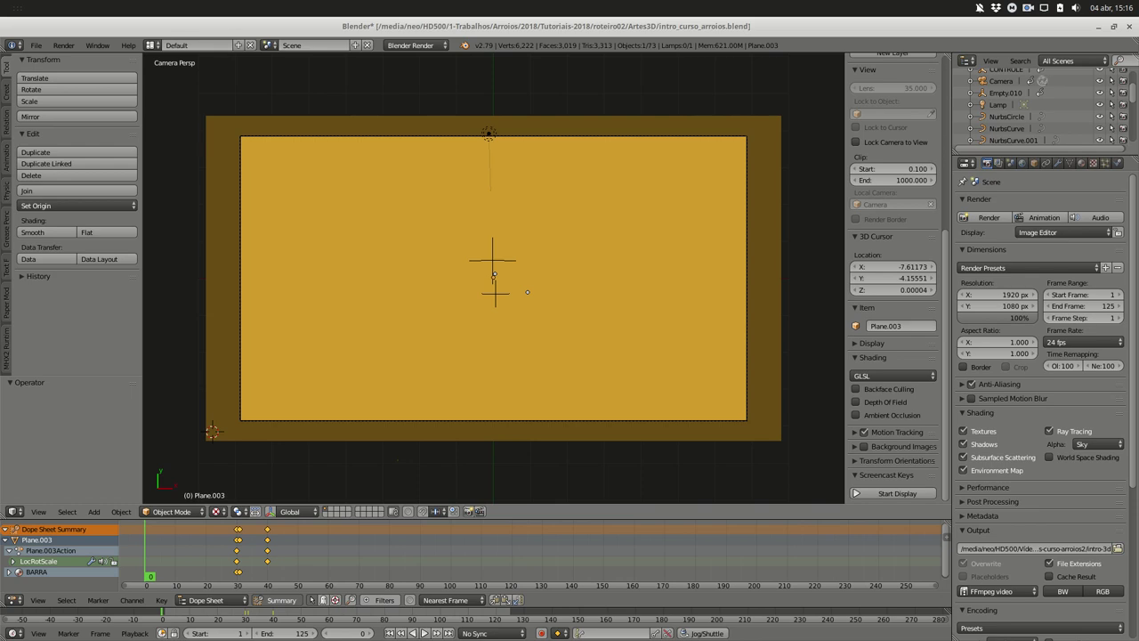
# Preview the animation and check colours in the Gpick palette window
pyautogui.hotkey('alt', 'a')
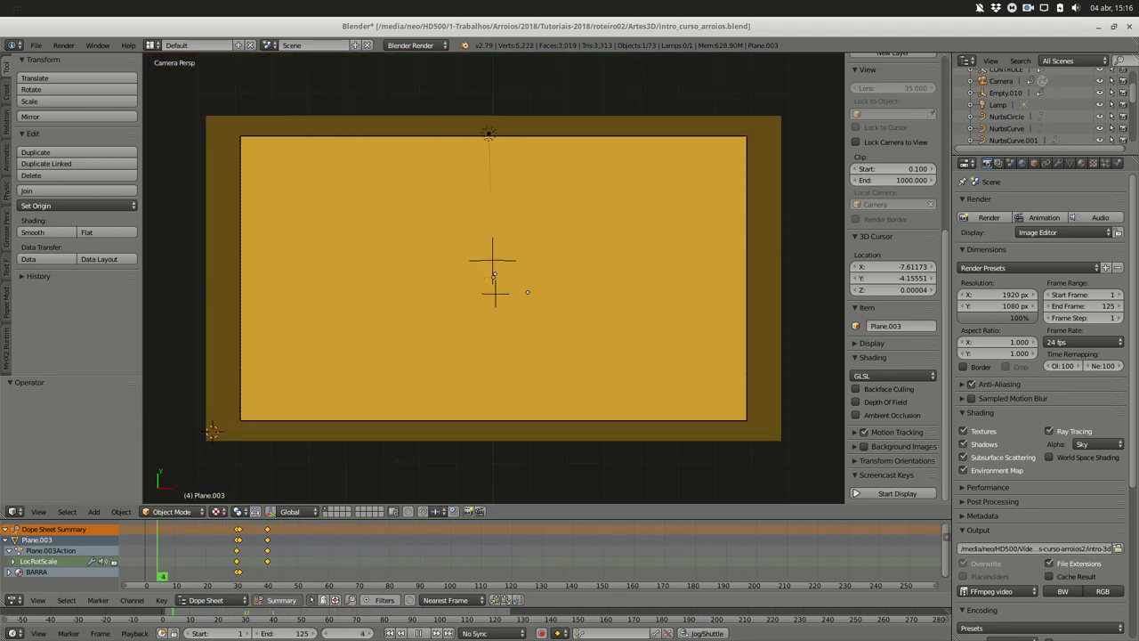
pyautogui.press('Escape')
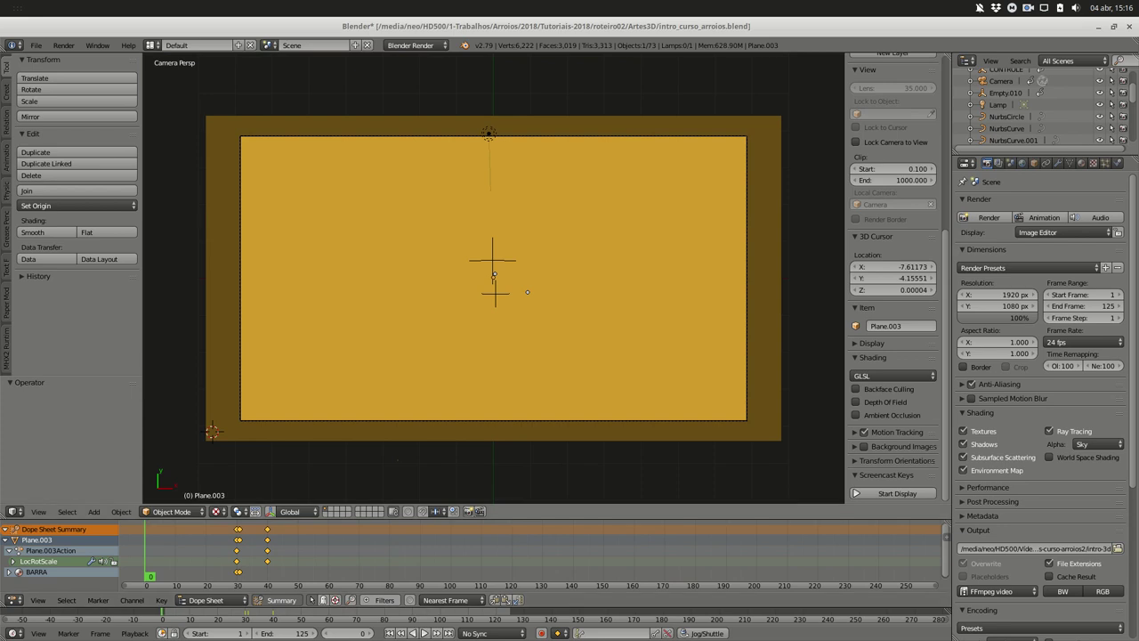
pyautogui.click(16, 8)
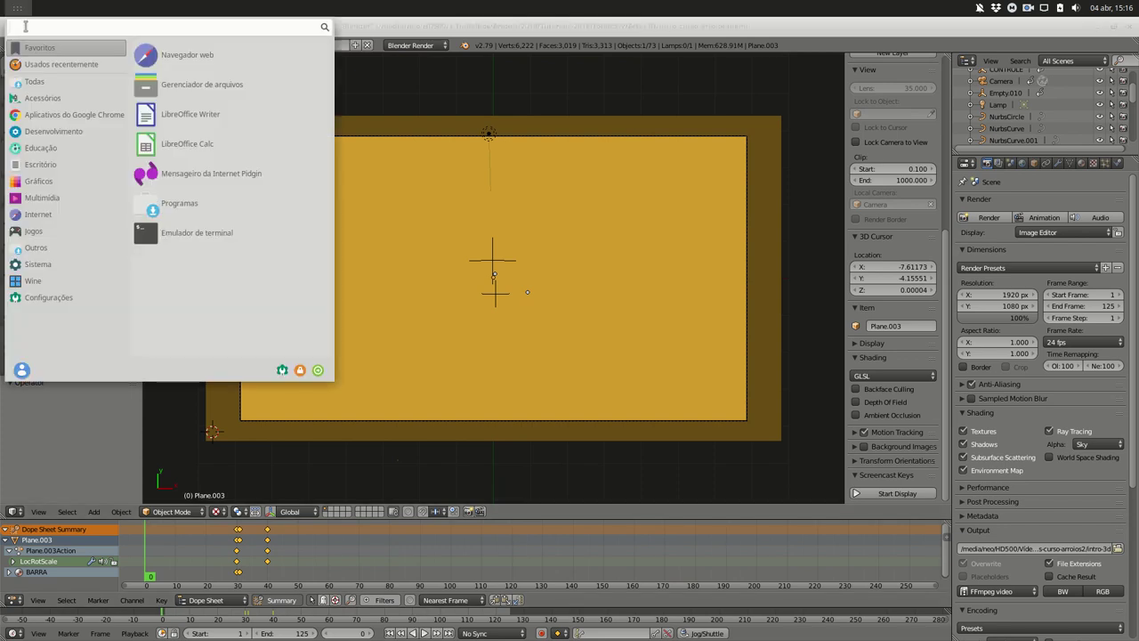
pyautogui.write('color')
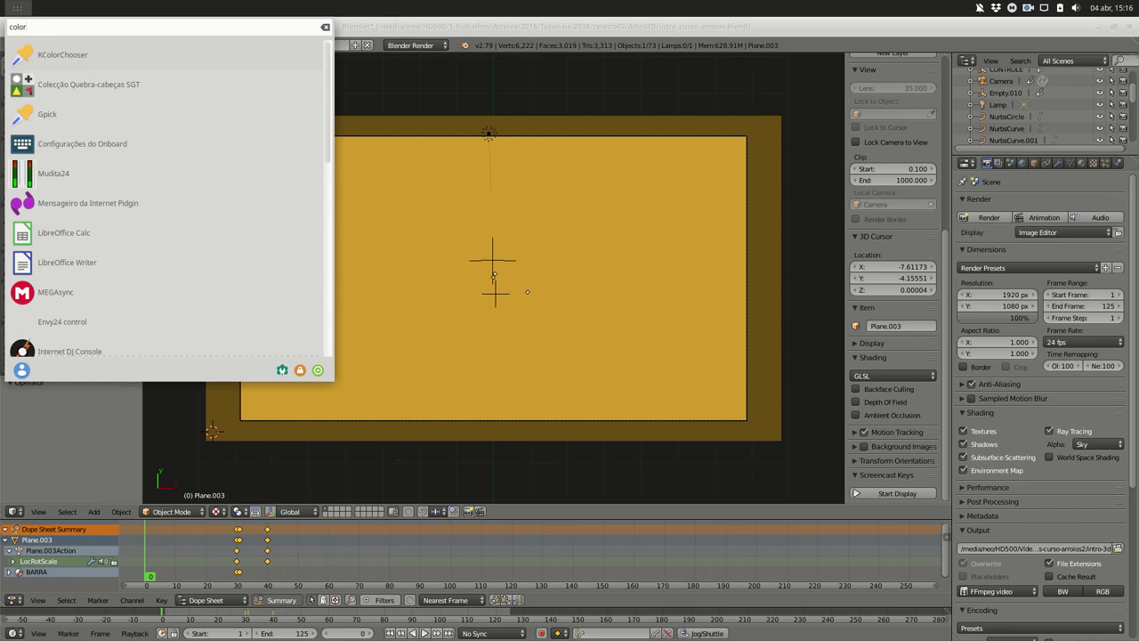
pyautogui.press('Escape')
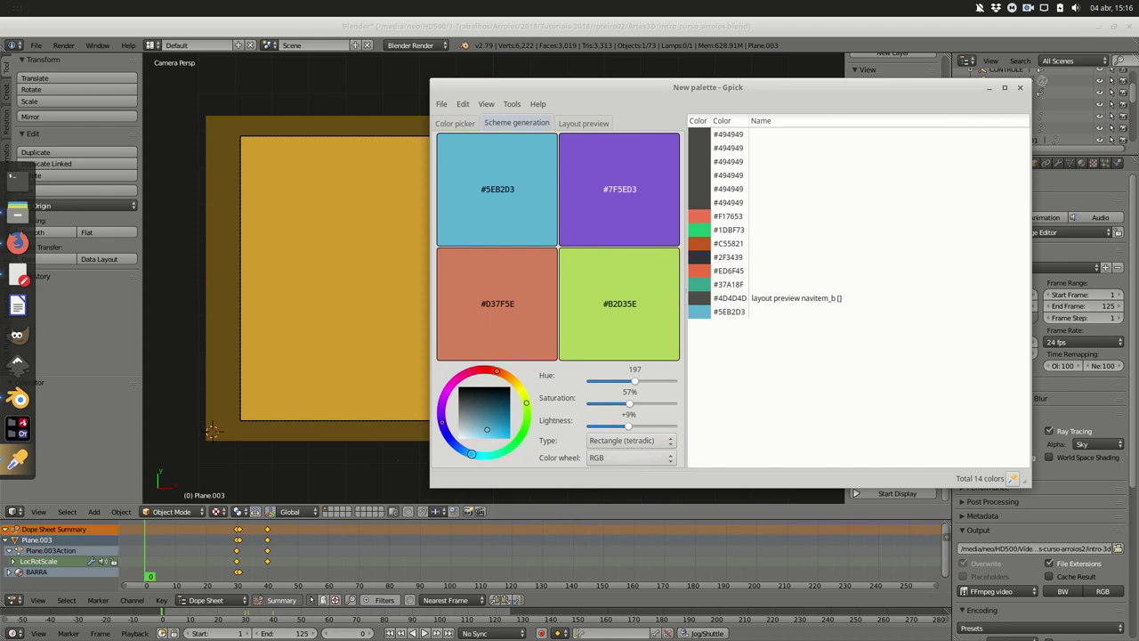
pyautogui.moveTo(568, 86); pyautogui.dragTo(772, 96)
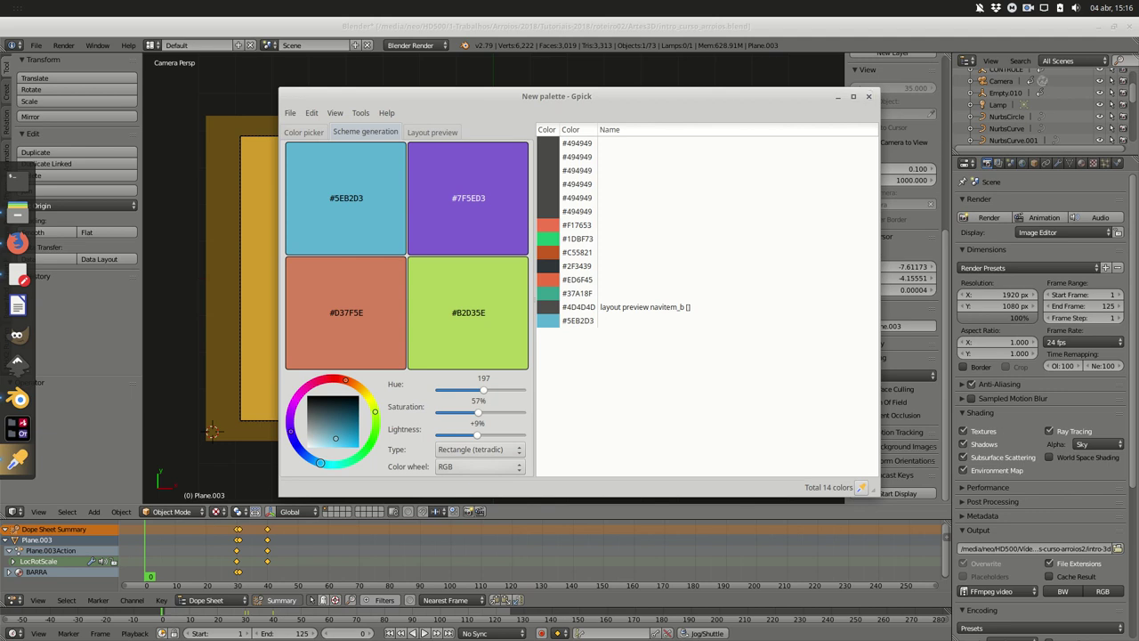
pyautogui.click(869, 96)
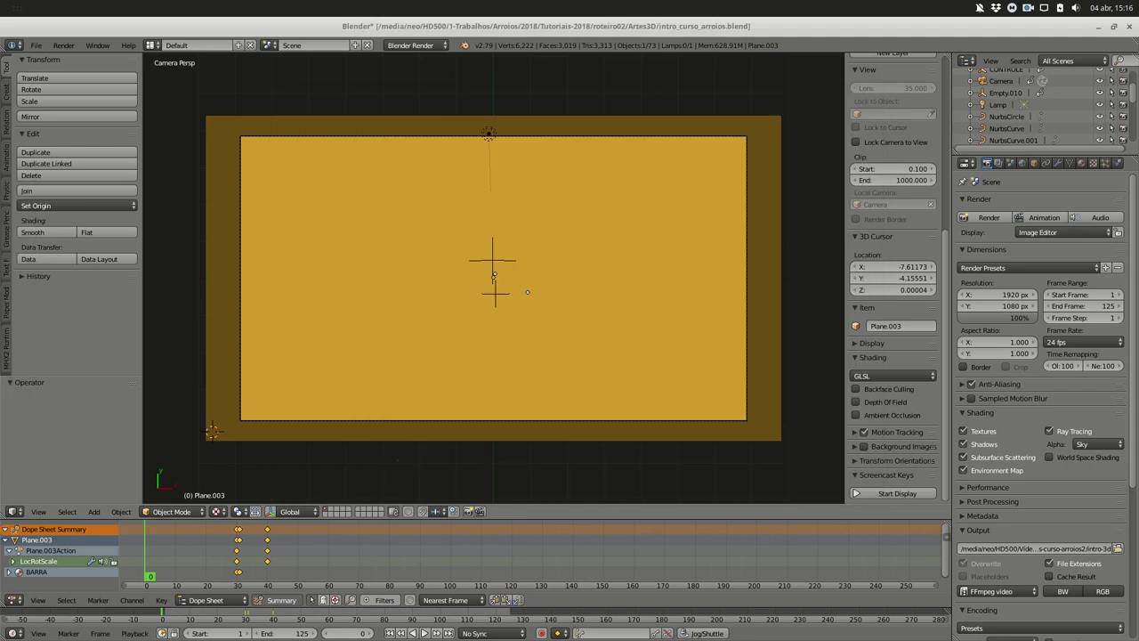
pyautogui.hotkey('alt', 'a')
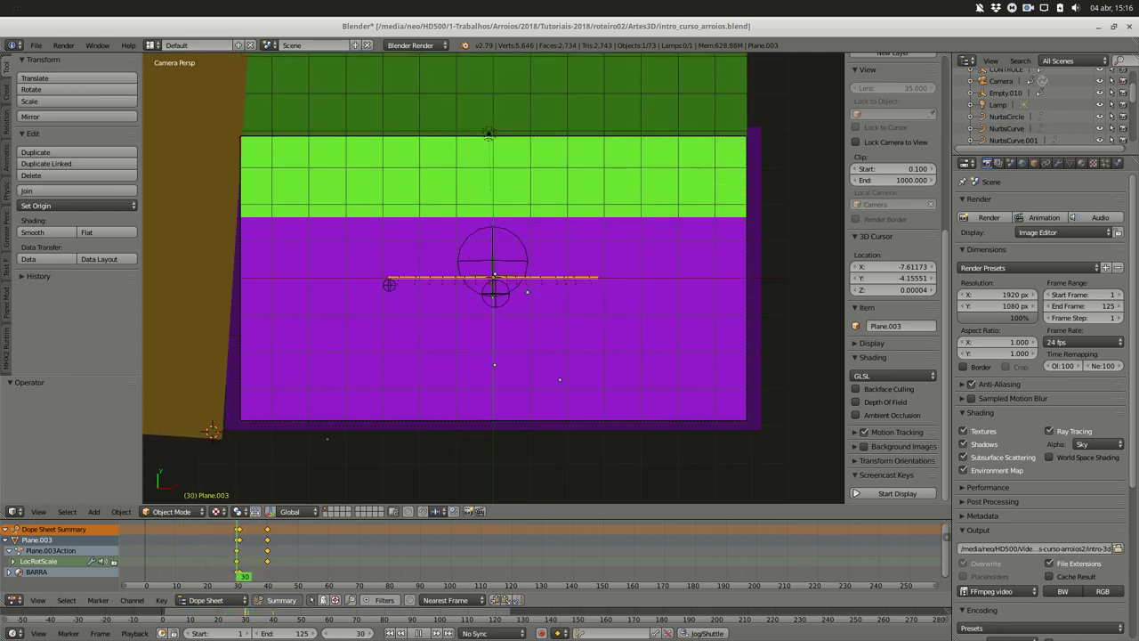
pyautogui.press('Escape')
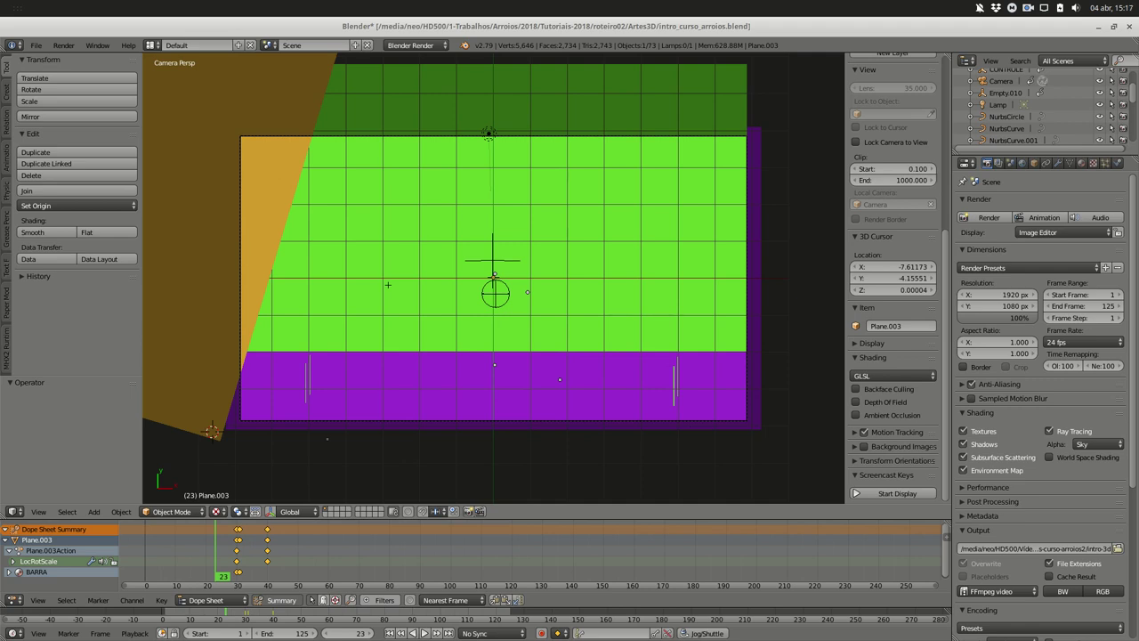
# Cycle through the stacked planes to select the Plane object, back at frame 0
pyautogui.rightClick(388, 285)
pyautogui.rightClick(388, 285)
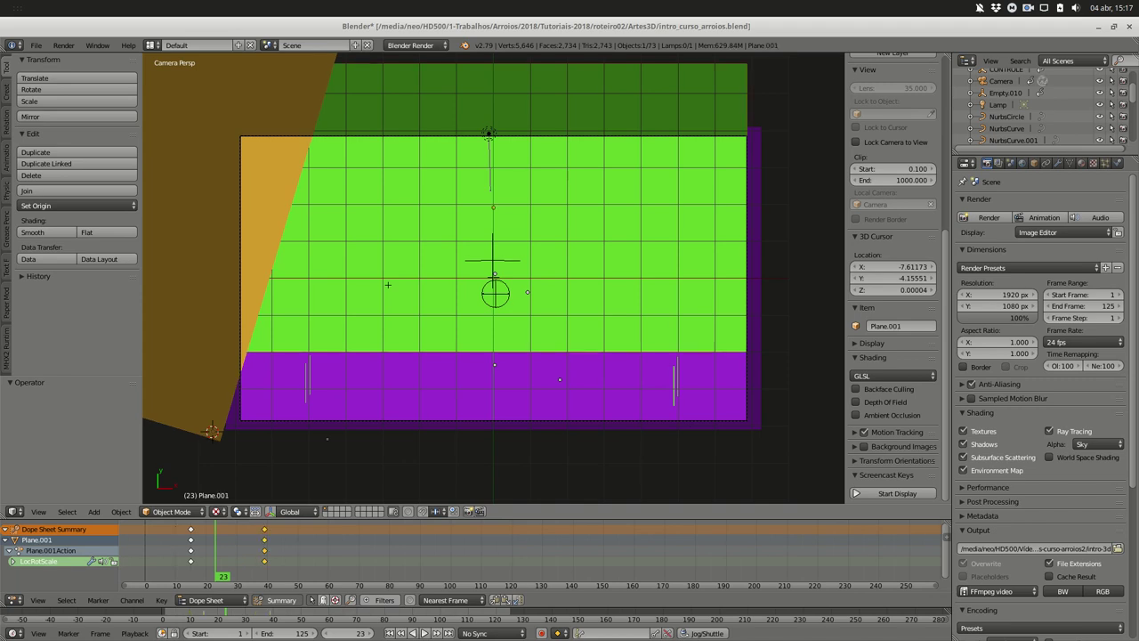
pyautogui.rightClick(388, 285)
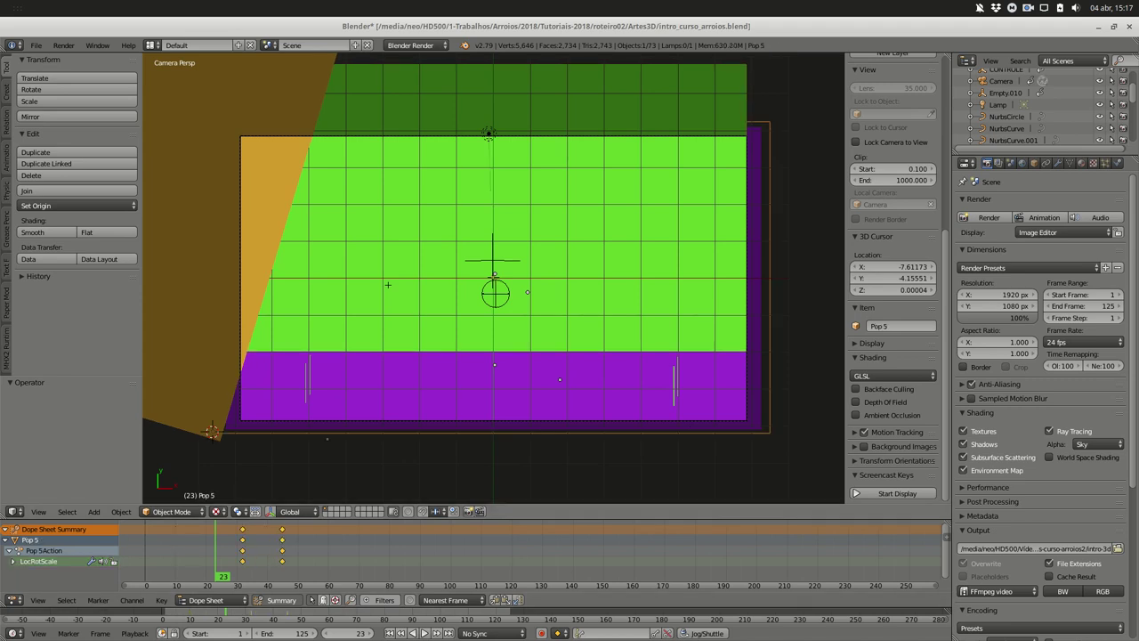
pyautogui.hotkey('alt', 'a')
pyautogui.press('Escape')
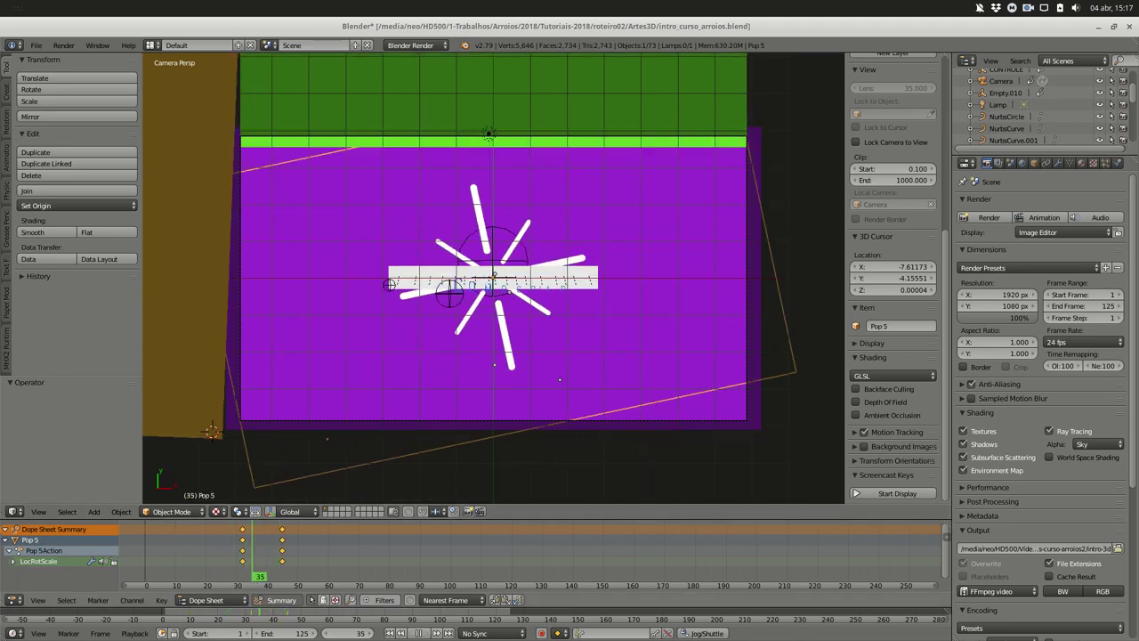
pyautogui.rightClick(389, 284)
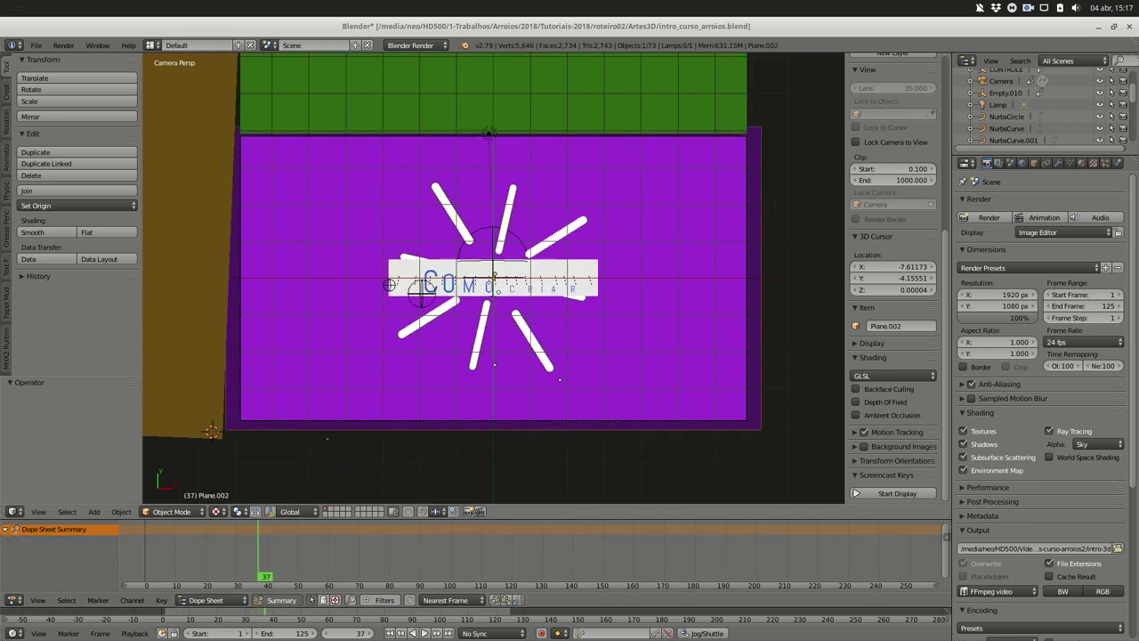
pyautogui.rightClick(388, 285)
pyautogui.press('Left')
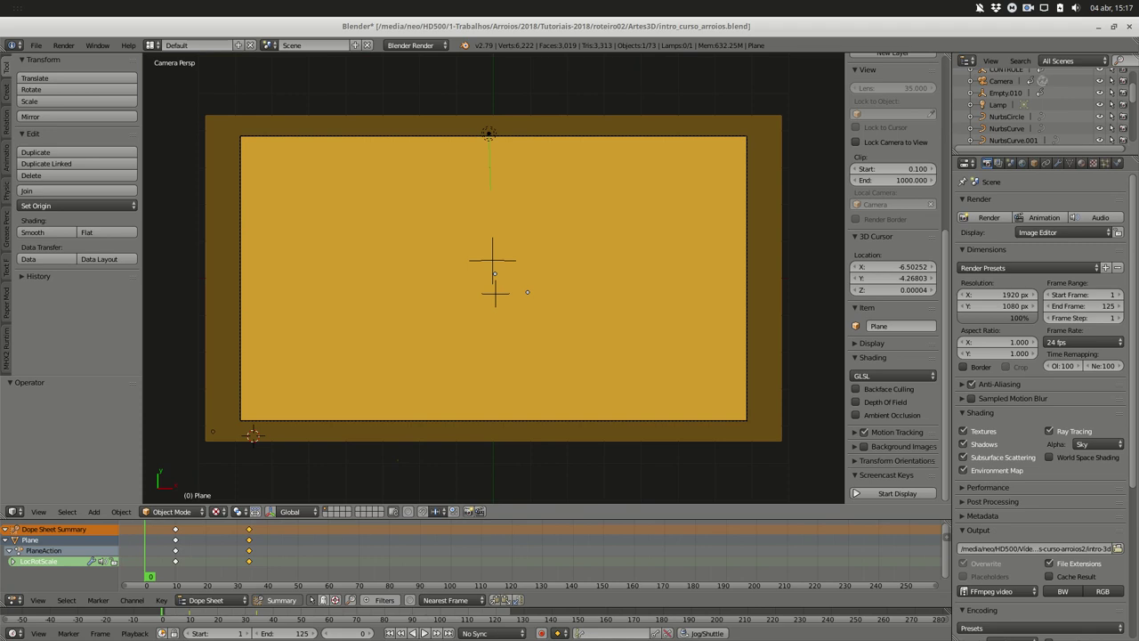
# Zoom and pan around the camera frame, ending in a centred camera view
pyautogui.scroll(4, 493, 276)
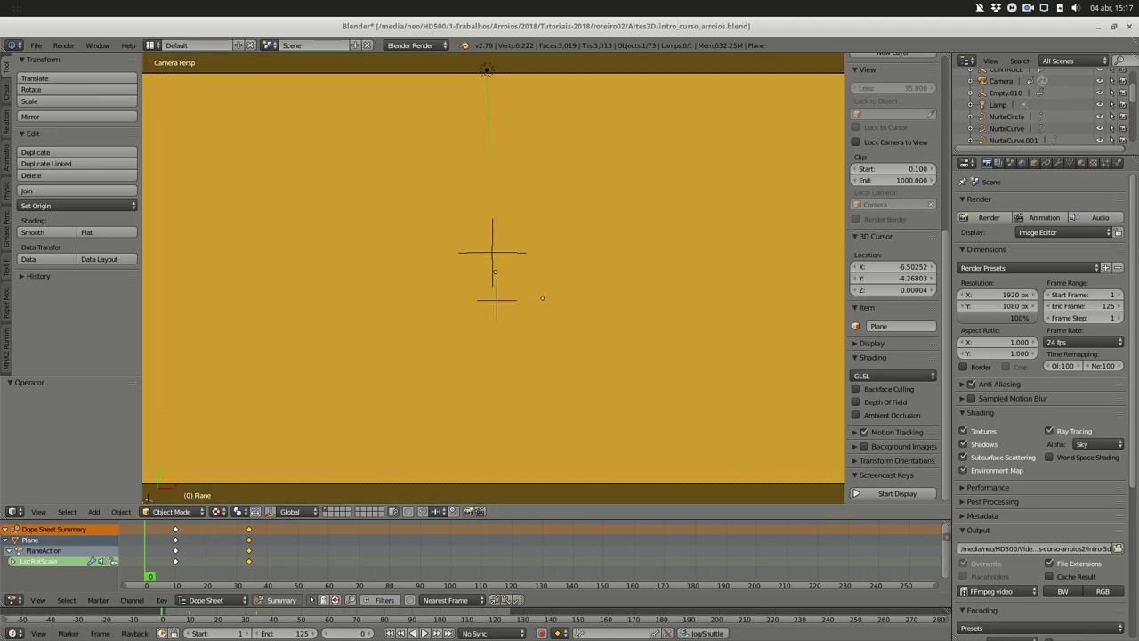
pyautogui.keyDown('shift'); pyautogui.moveTo(494, 275); pyautogui.dragTo(623, 356, button='middle'); pyautogui.keyUp('shift')
pyautogui.scroll(1, 565, 255)
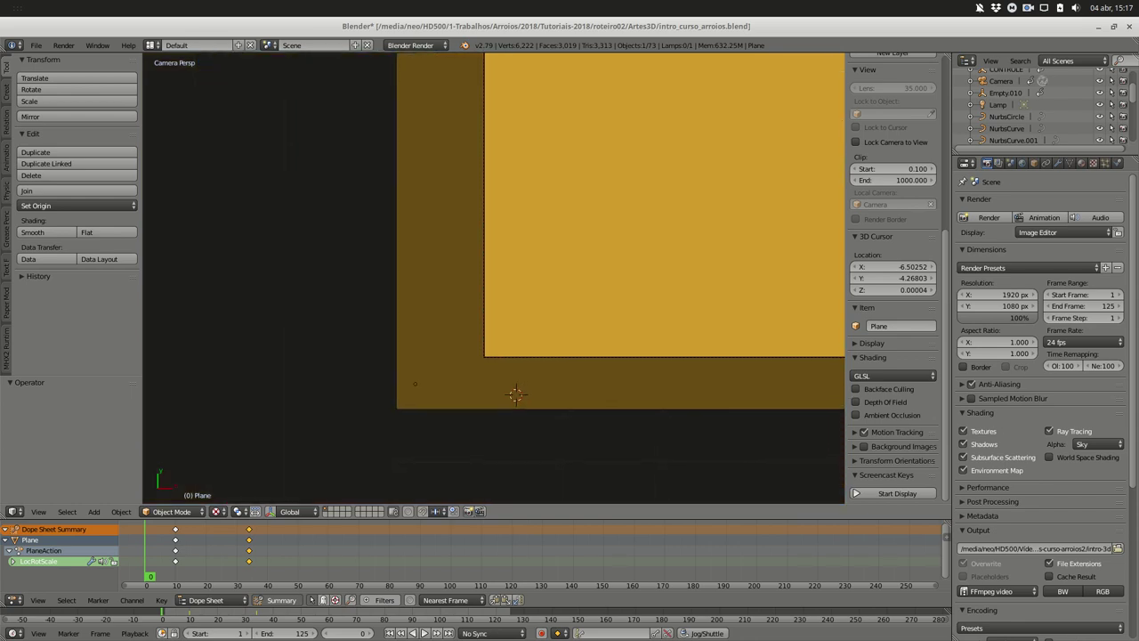
pyautogui.scroll(1, 565, 254)
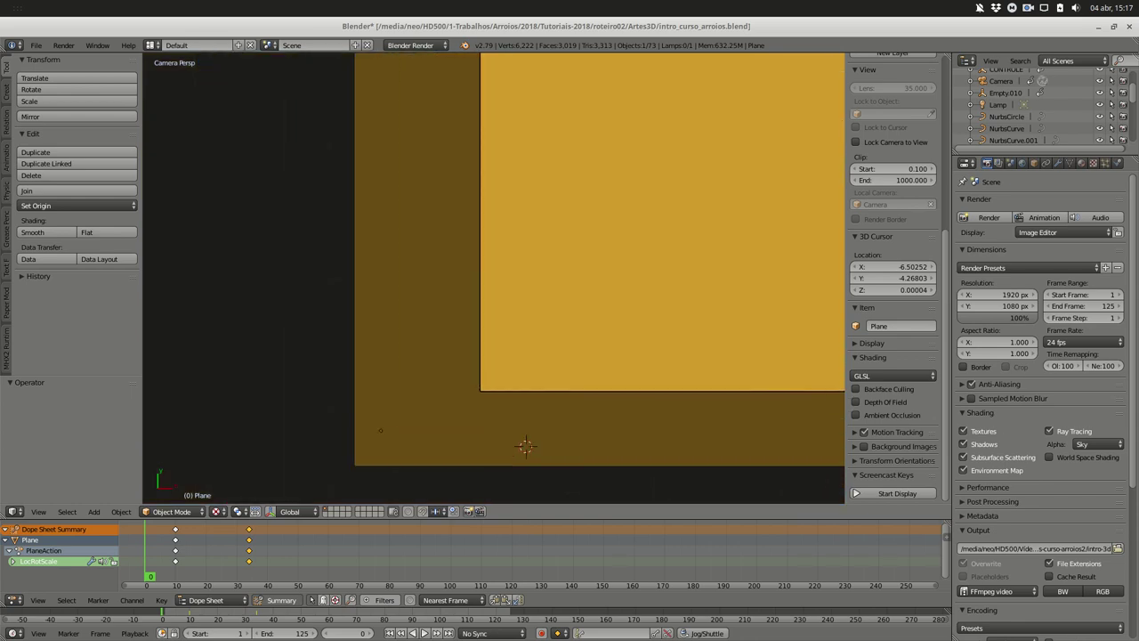
pyautogui.scroll(-4, 611, 218)
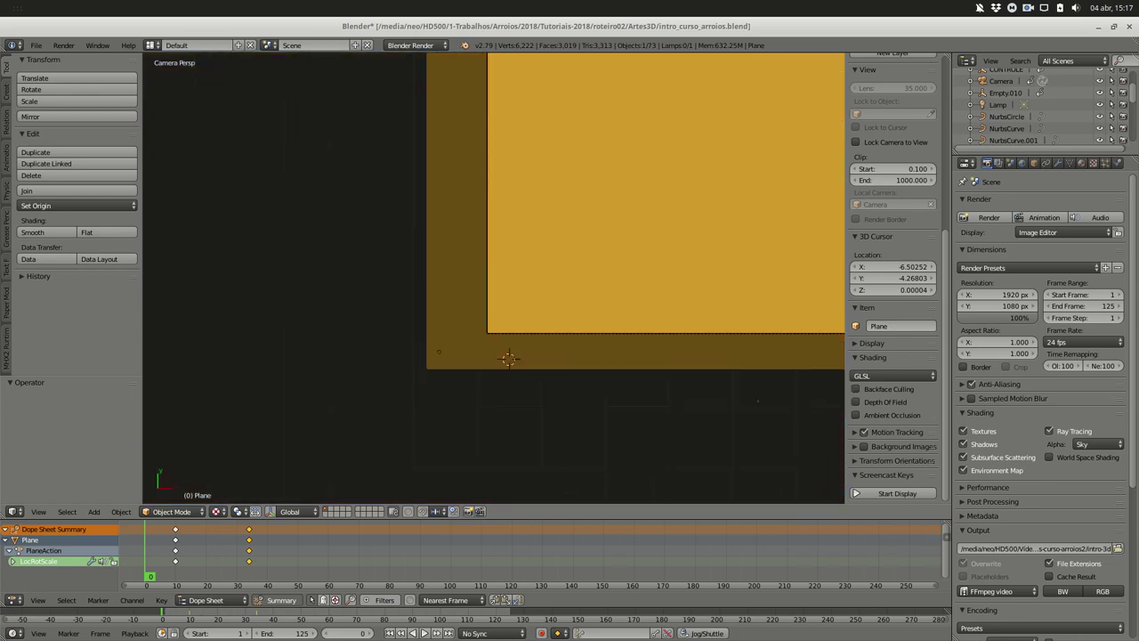
pyautogui.scroll(-6, 610, 218)
pyautogui.moveTo(610, 221)
pyautogui.keyDown('shift'); pyautogui.mouseDown(button='middle')
pyautogui.moveTo(534, 275)
pyautogui.moveTo(495, 284)
pyautogui.mouseUp(button='middle'); pyautogui.keyUp('shift')
pyautogui.scroll(3, 534, 275)
pyautogui.scroll(1, 560, 262)
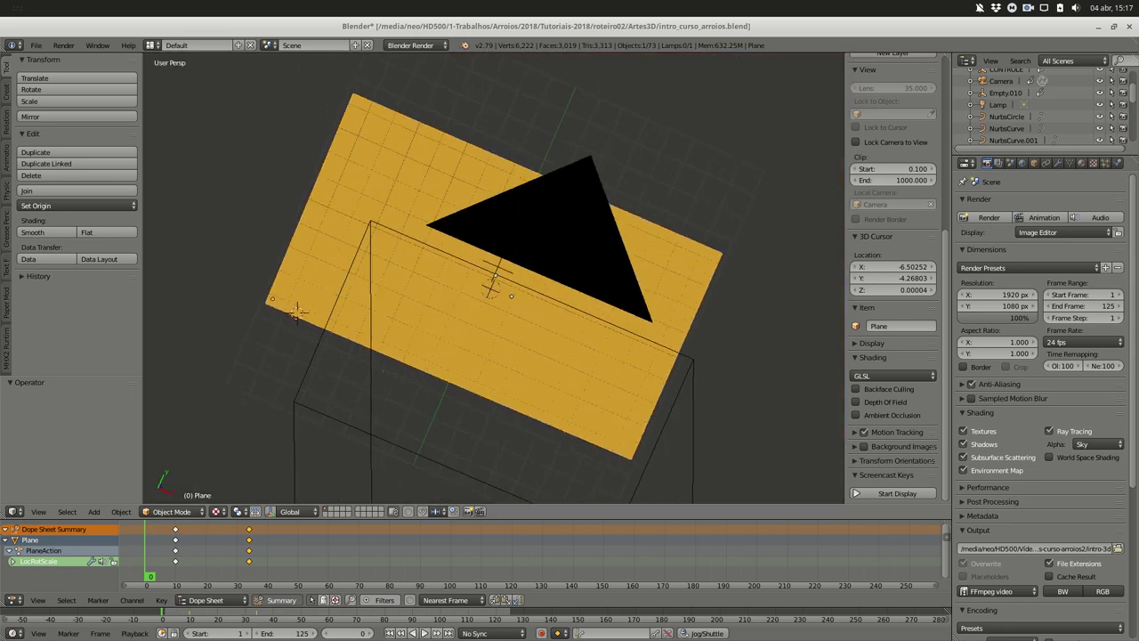
pyautogui.press('KP_0')
pyautogui.keyDown('shift'); pyautogui.moveTo(578, 267); pyautogui.dragTo(486, 260, button='middle'); pyautogui.keyUp('shift')
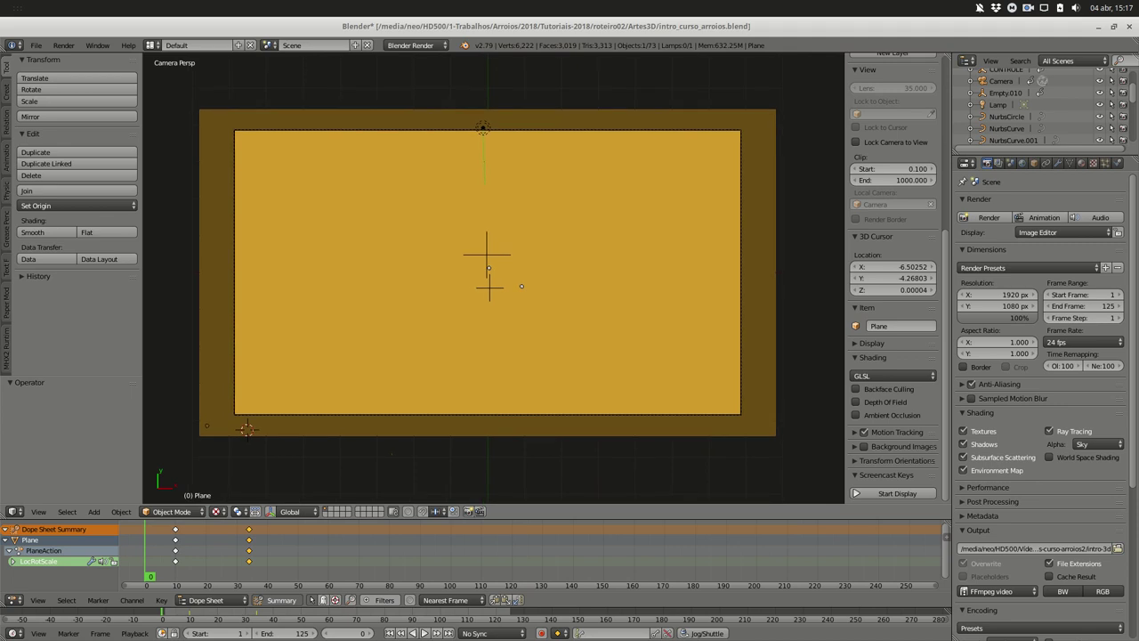
# Place the 3D cursor at the camera frame's top-left corner
pyautogui.click(412, 241)
pyautogui.click(581, 206)
pyautogui.click(638, 192)
pyautogui.click(761, 122)
pyautogui.click(757, 411)
pyautogui.click(755, 119)
pyautogui.click(211, 119)
# Set the Plane's origin to the 3D cursor, then return the cursor to the bottom-left corner
pyautogui.click(76, 205)
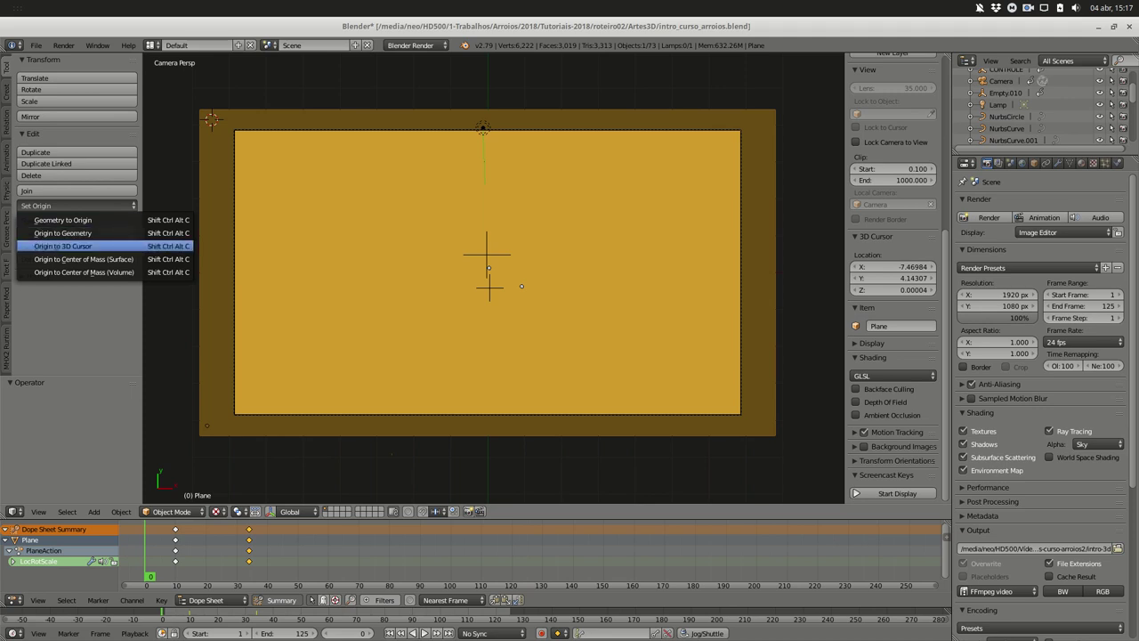
pyautogui.click(63, 245)
pyautogui.click(210, 120)
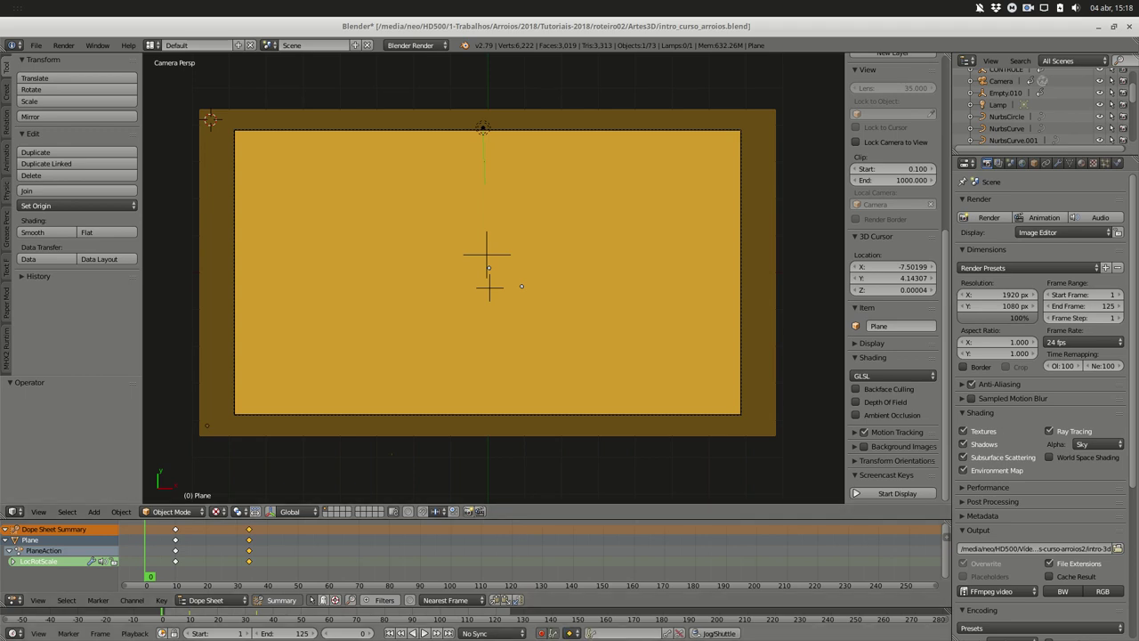
pyautogui.click(207, 425)
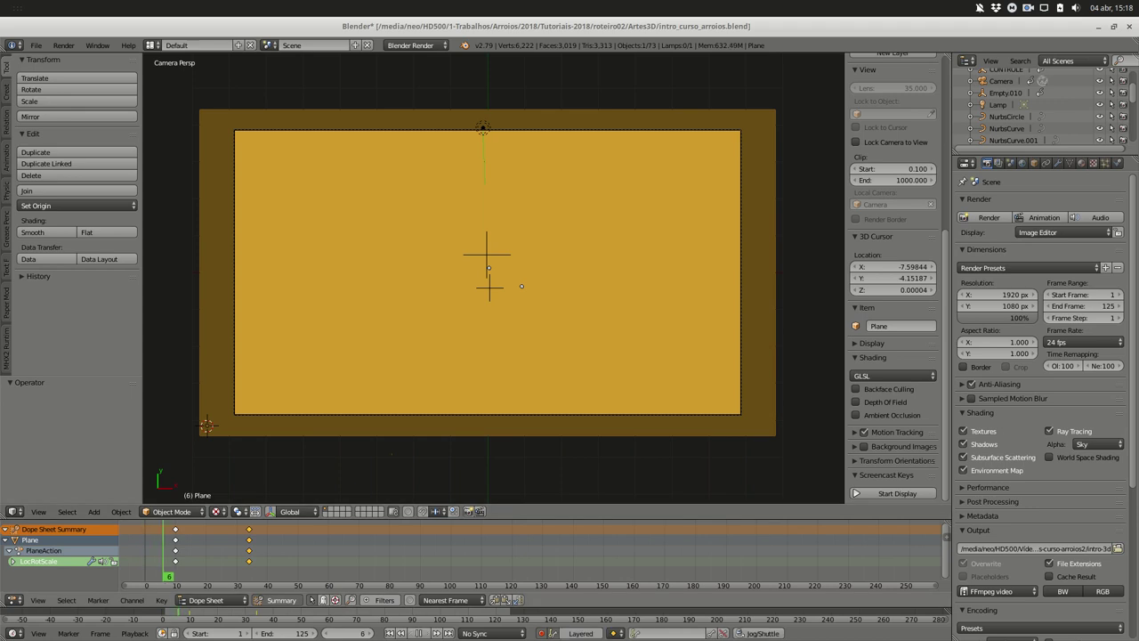
# At frame 18, rotate the Plane around its new origin and duplicate it as Plane.001
pyautogui.hotkey('alt', 'a')
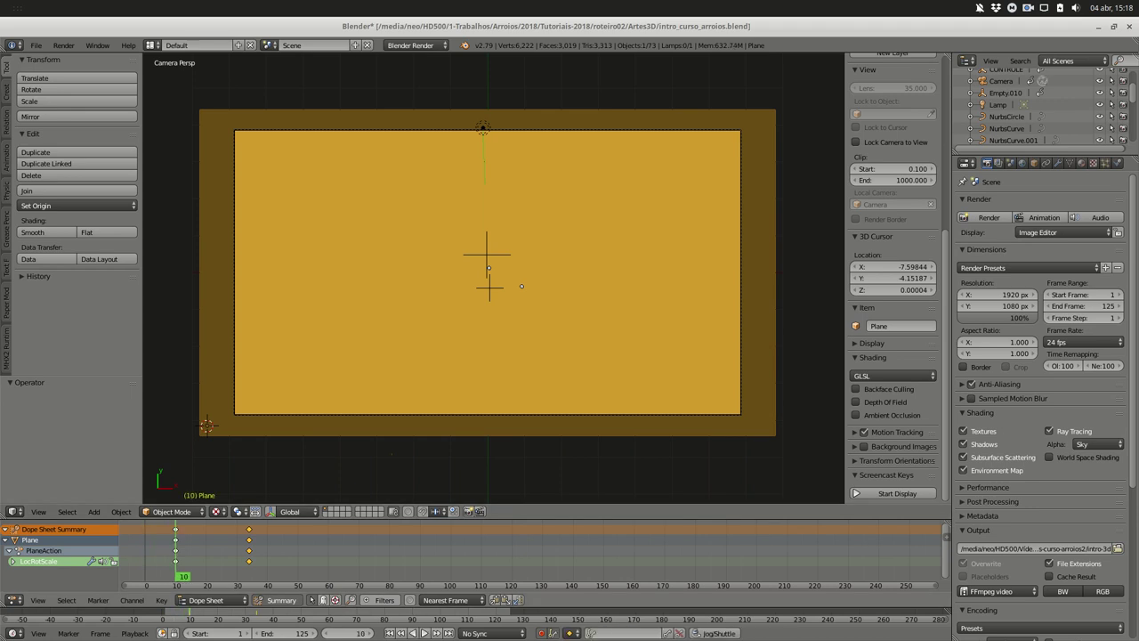
pyautogui.press('Up')
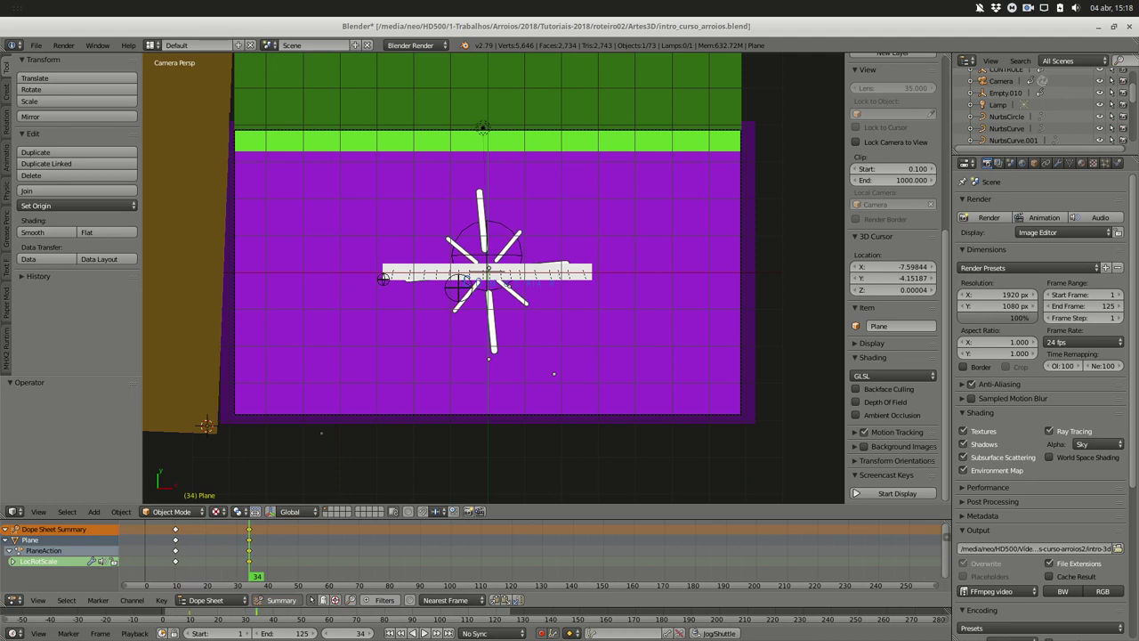
pyautogui.hotkey('shift', 'alt', 'a')
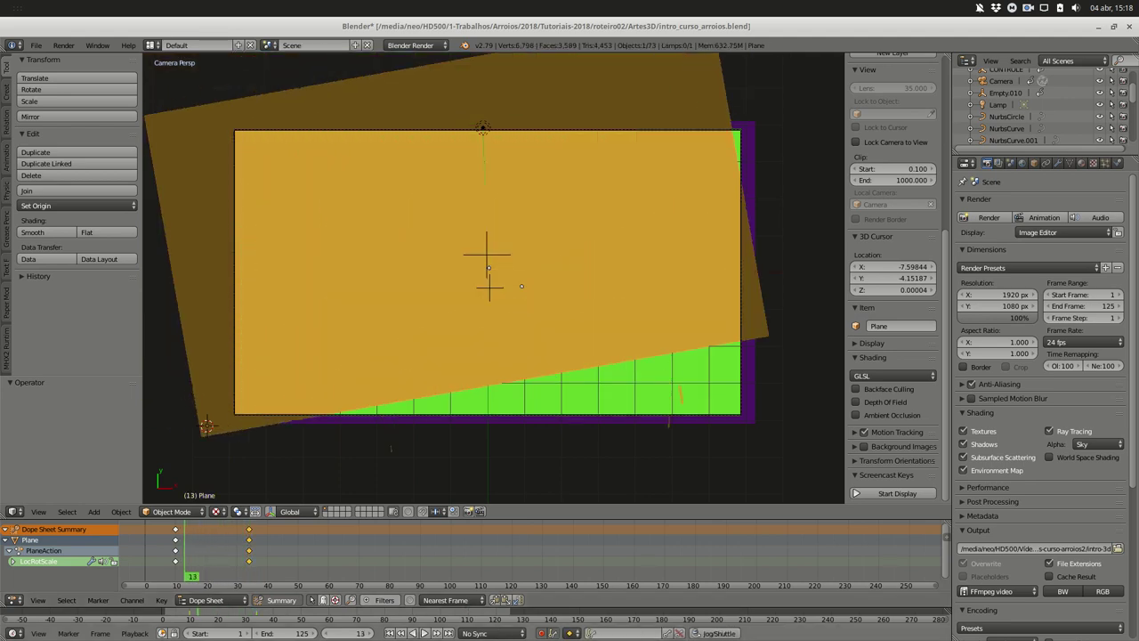
pyautogui.hotkey('alt', 'a')
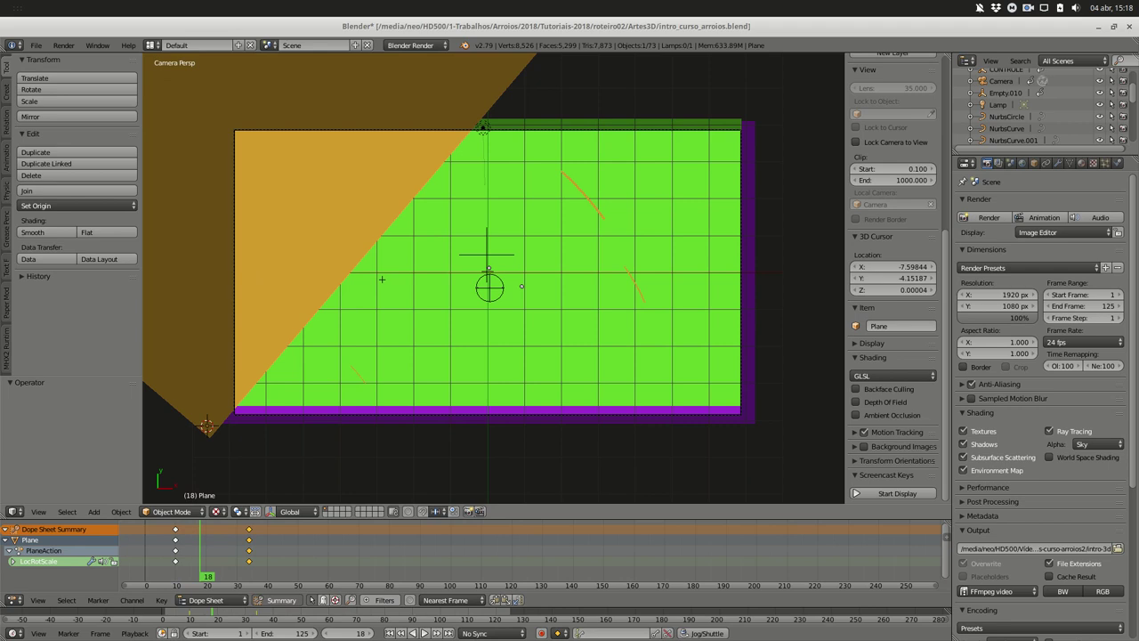
pyautogui.press('r')
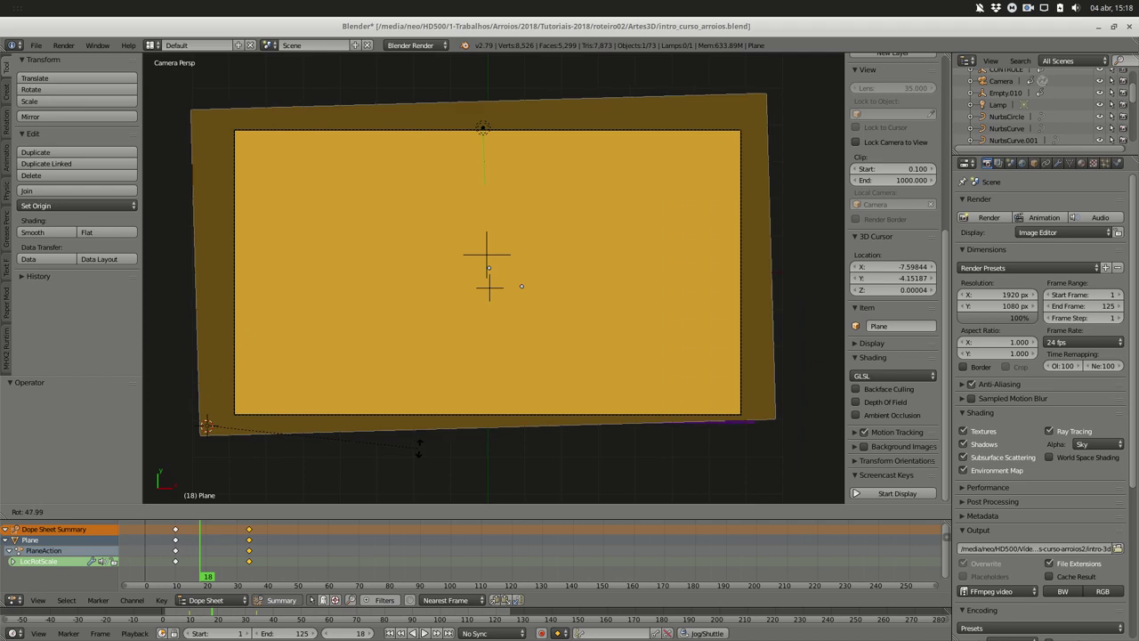
pyautogui.click(382, 279)
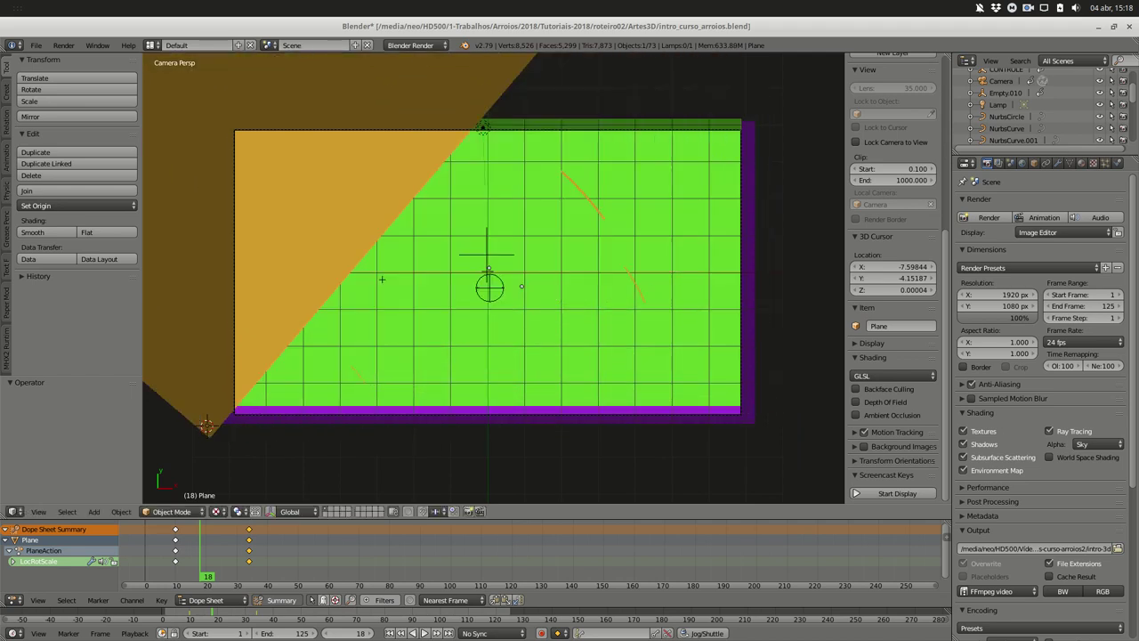
pyautogui.hotkey('shift', 'd')
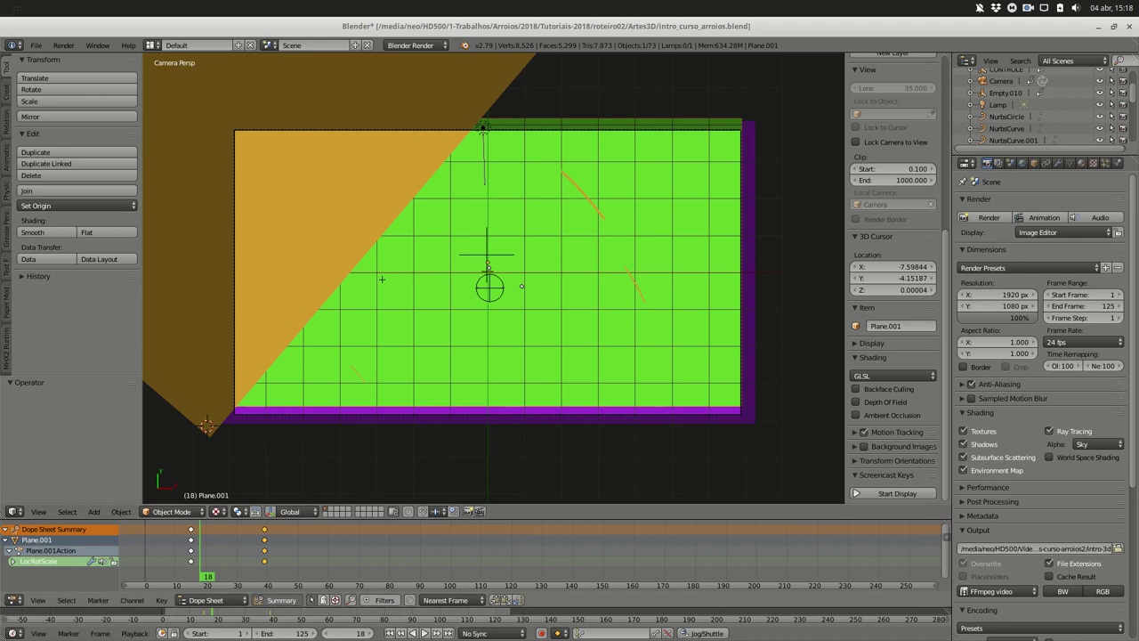
pyautogui.hotkey('alt', 'a')
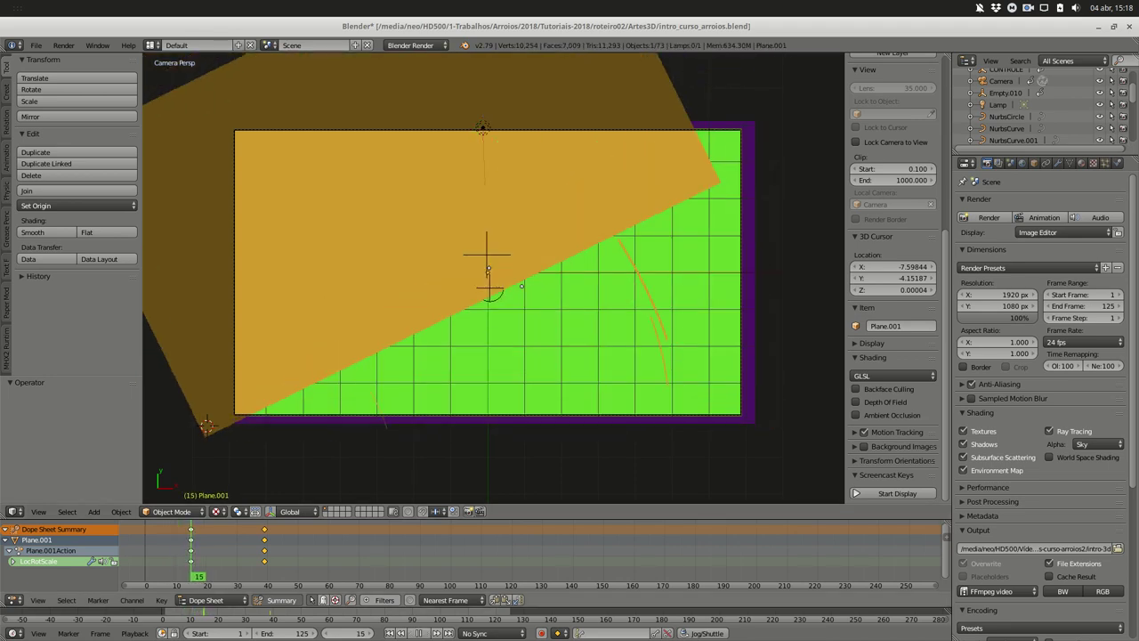
pyautogui.press('Escape')
pyautogui.hotkey('alt', 'a')
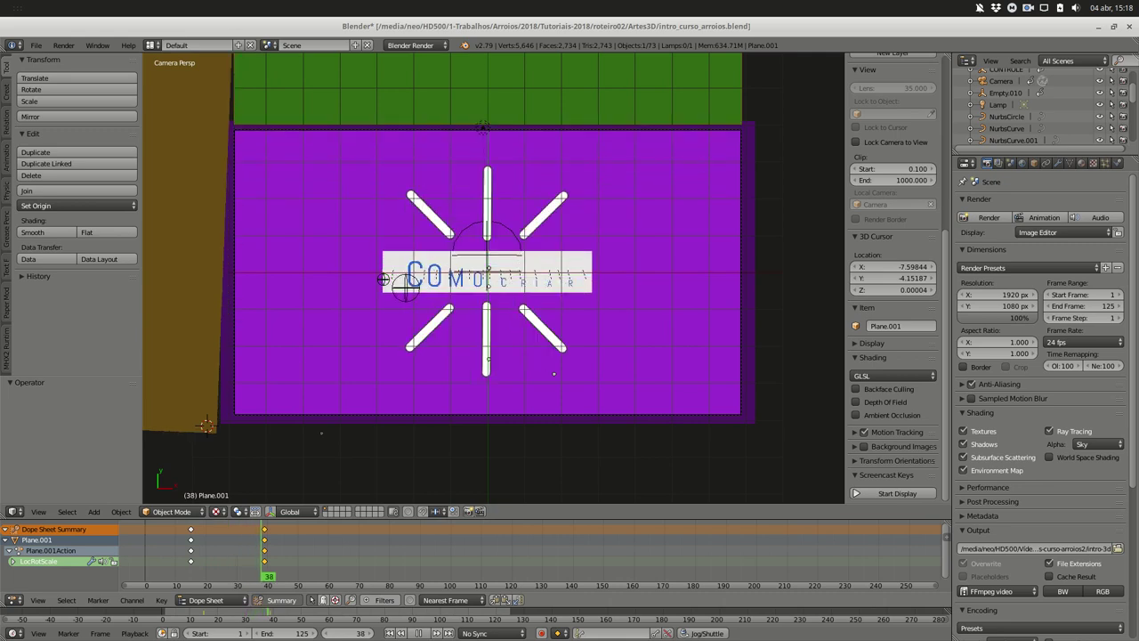
pyautogui.press('Left')
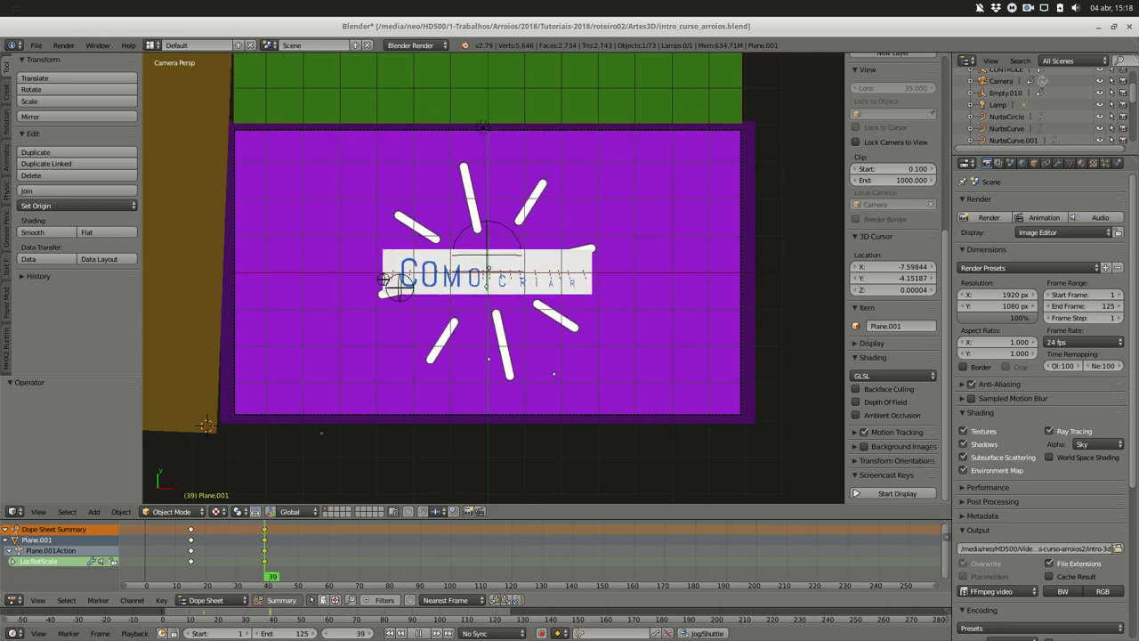
pyautogui.hotkey('shift', 'alt', 'a')
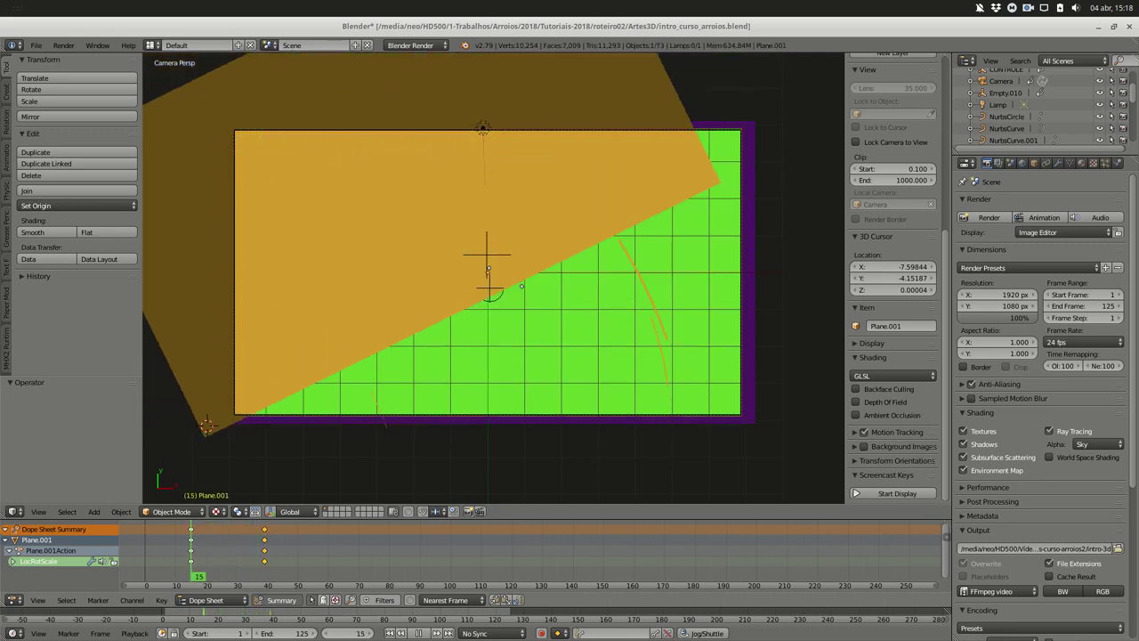
pyautogui.hotkey('alt', 'a')
pyautogui.hotkey('shift', 'alt', 'a')
pyautogui.hotkey('alt', 'a')
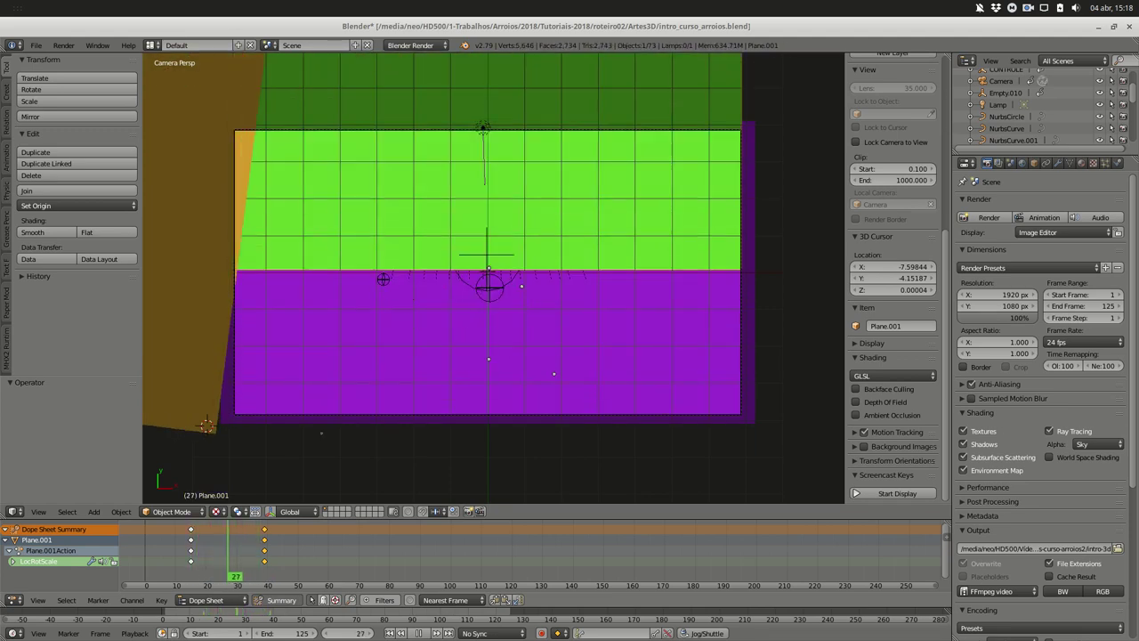
pyautogui.hotkey('shift', 'alt', 'a')
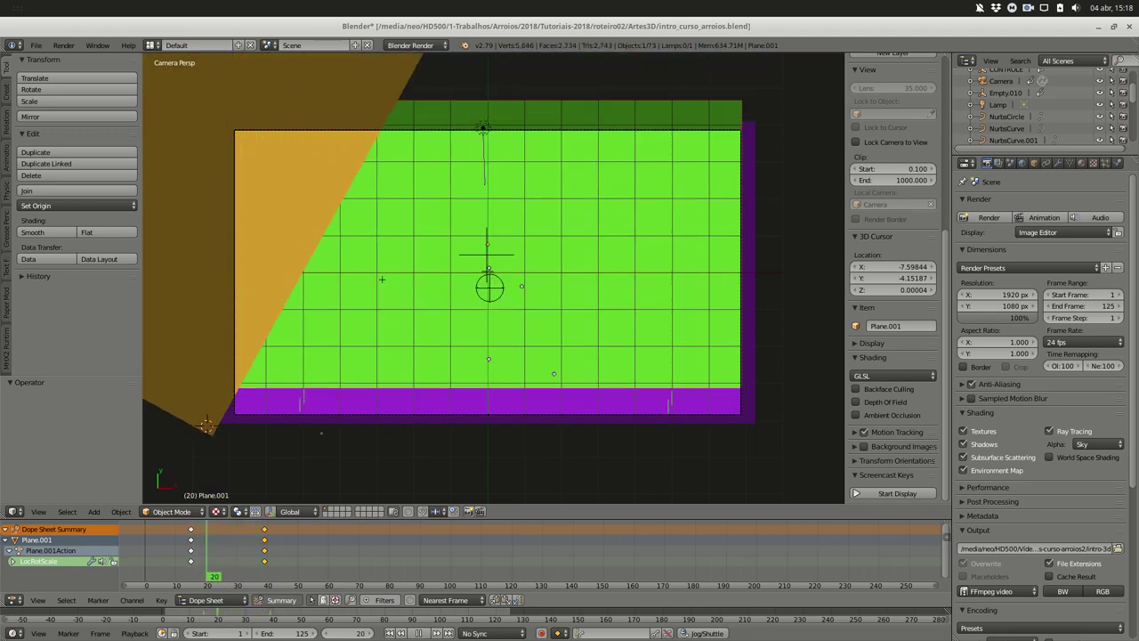
pyautogui.hotkey('alt', 'a')
pyautogui.hotkey('alt', 'a')
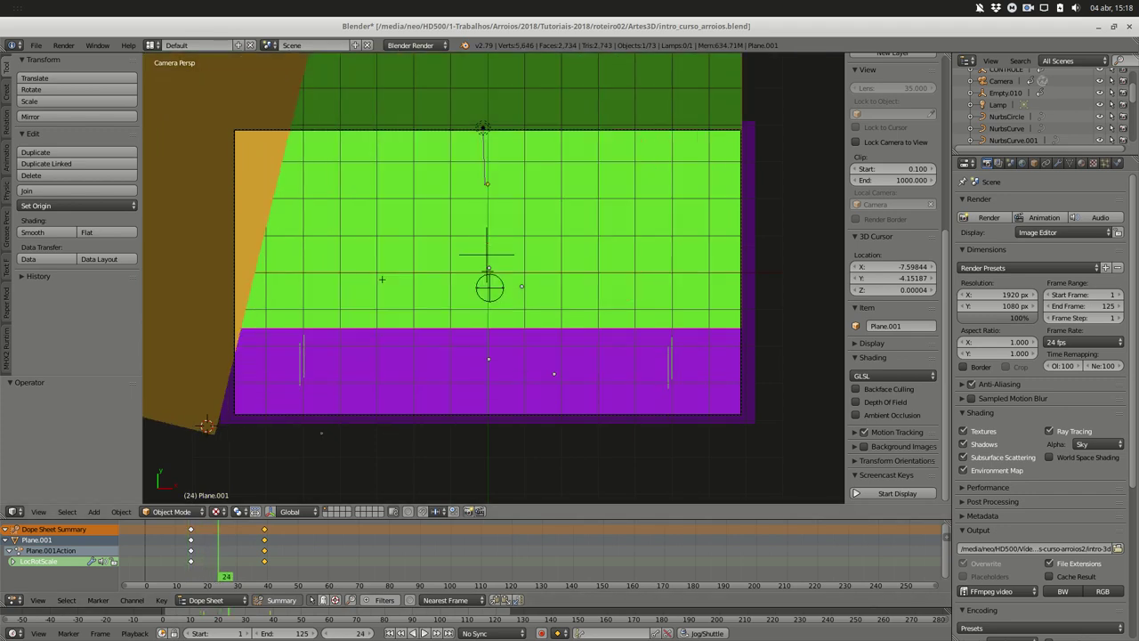
# Around frame 23, move Plane.001 along the Y axis
pyautogui.rightClick(381, 279)
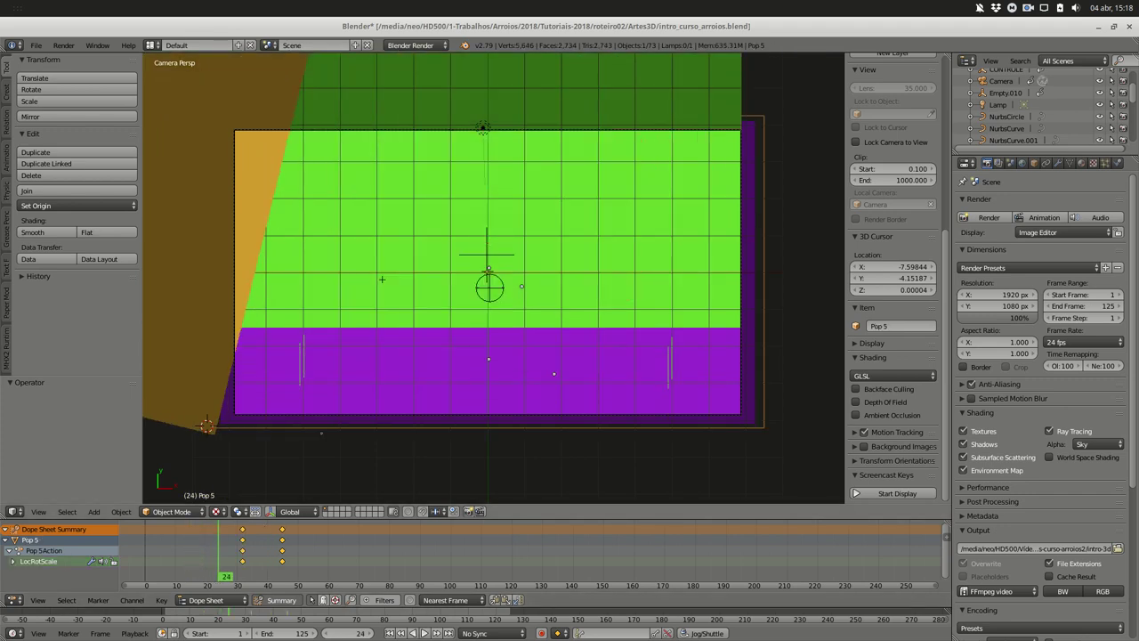
pyautogui.rightClick(381, 280)
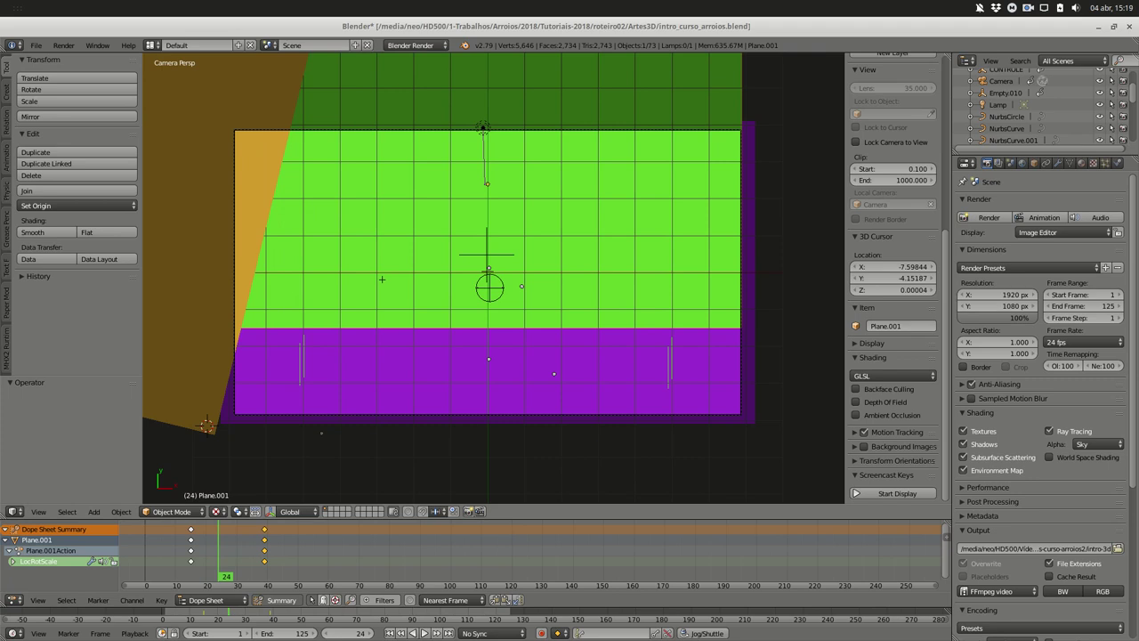
pyautogui.hotkey('shift', 'alt', 'a')
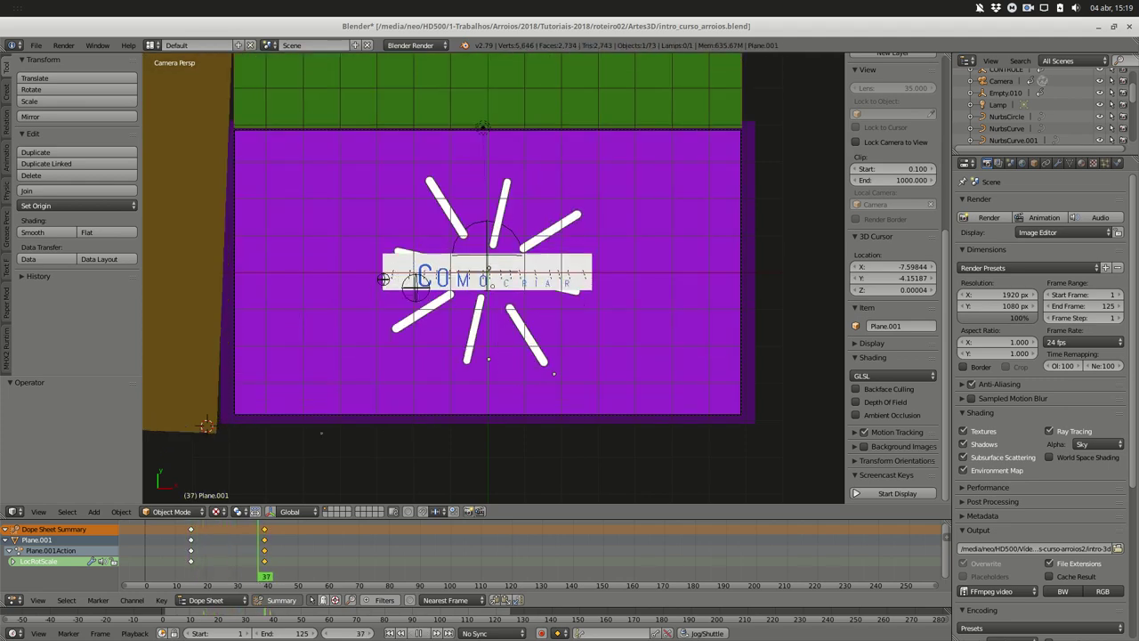
pyautogui.moveTo(259, 577); pyautogui.dragTo(223, 576)
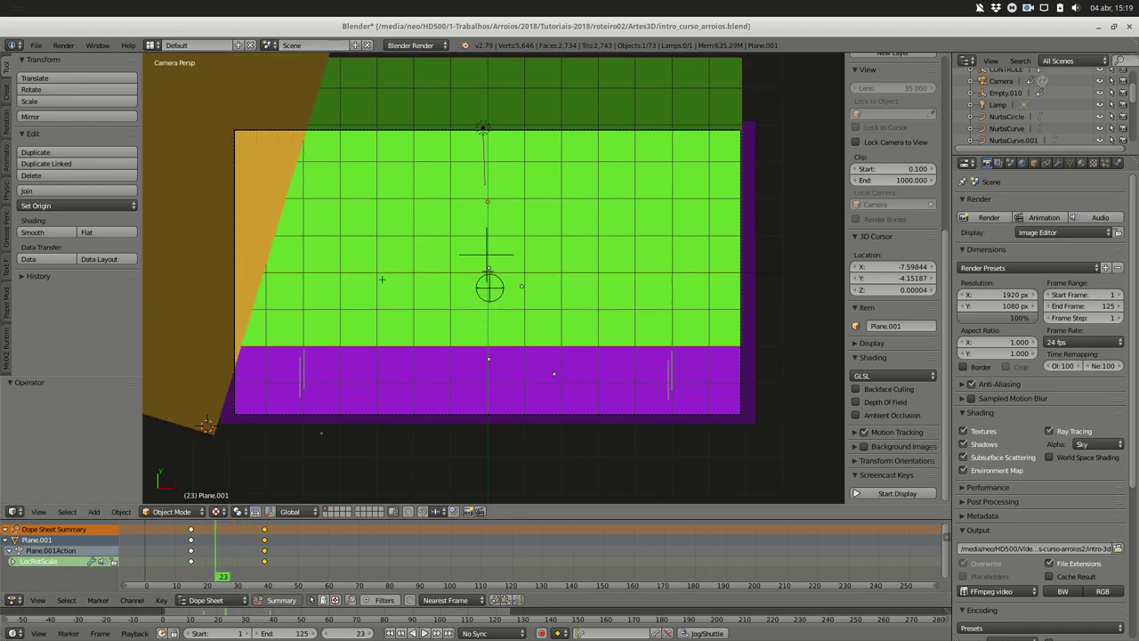
pyautogui.press('g')
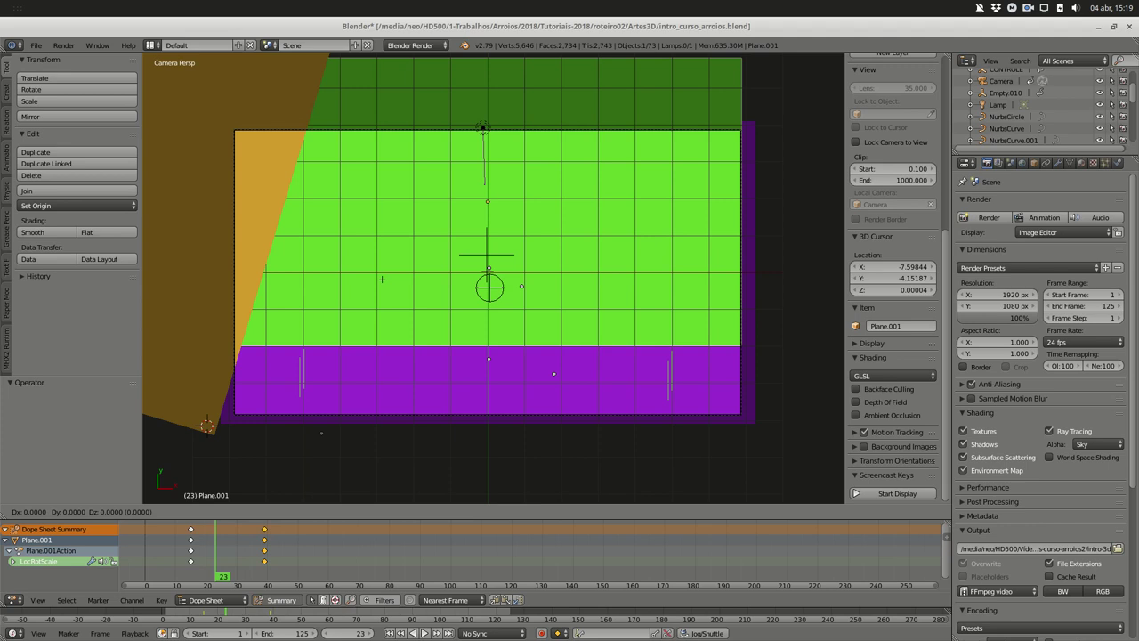
pyautogui.press('y')
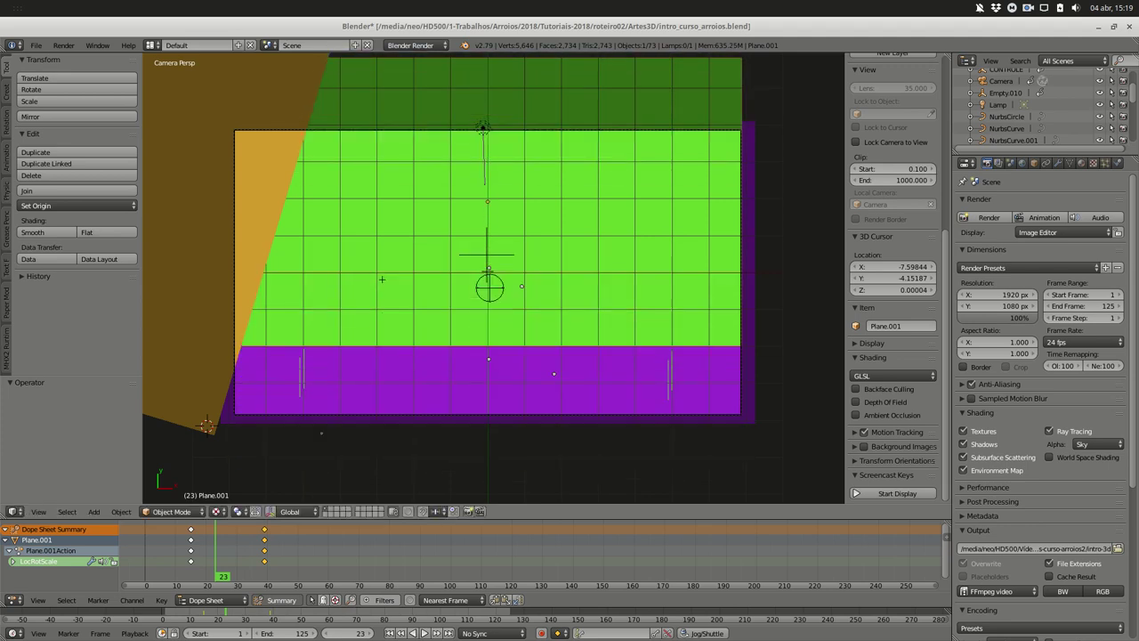
pyautogui.click(381, 280)
# Inspect the planes from the side at frame 35, then return to camera view
pyautogui.press('Up')
pyautogui.press('space')
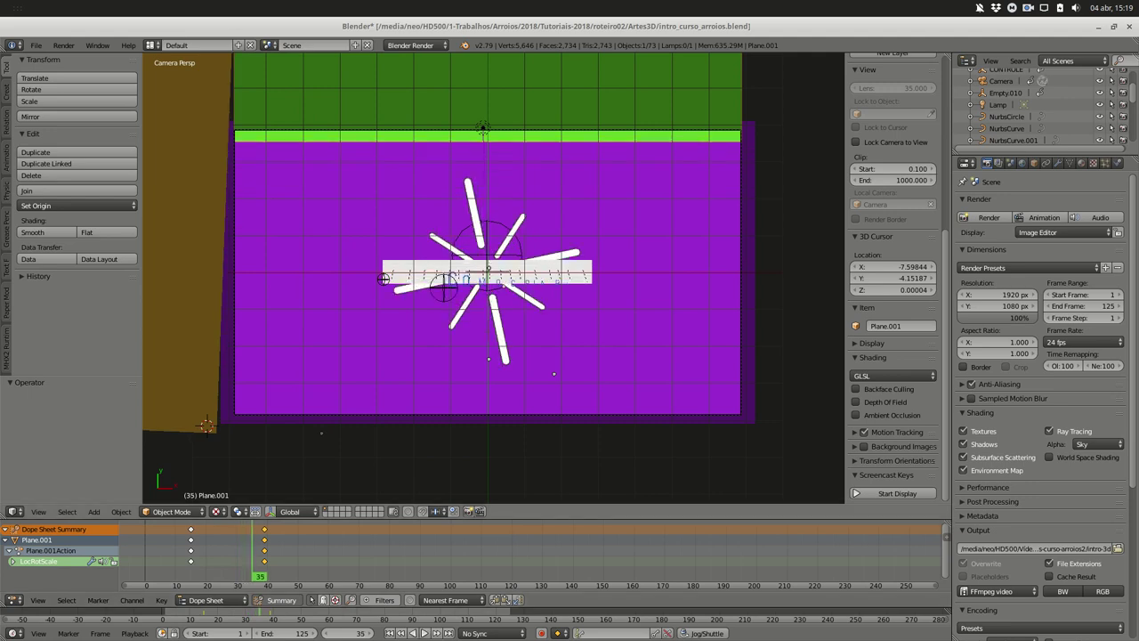
pyautogui.rightClick(356, 445)
pyautogui.rightClick(553, 374)
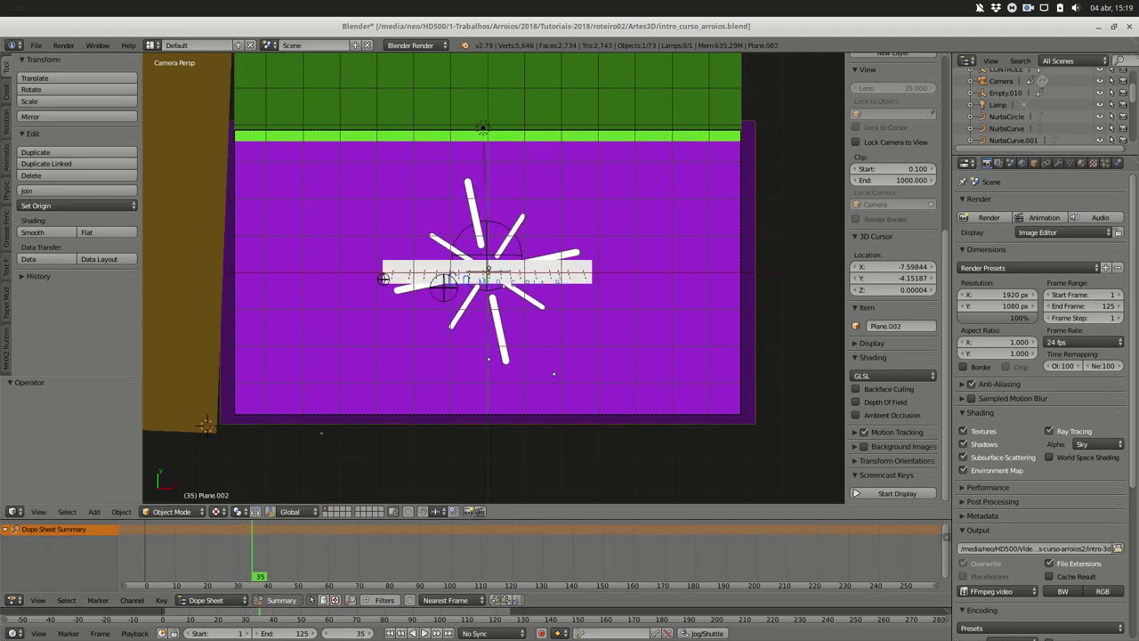
pyautogui.moveTo(553, 373)
pyautogui.mouseDown(button='middle')
pyautogui.moveTo(531, 137)
pyautogui.moveTo(525, 151)
pyautogui.mouseUp(button='middle')
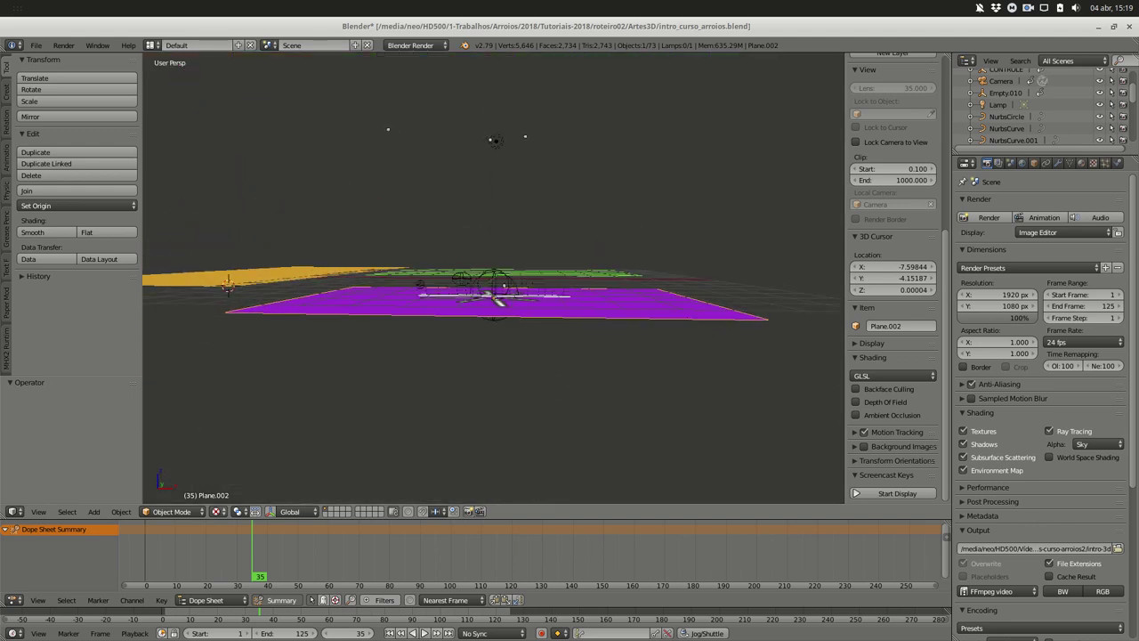
pyautogui.moveTo(256, 570); pyautogui.dragTo(150, 574)
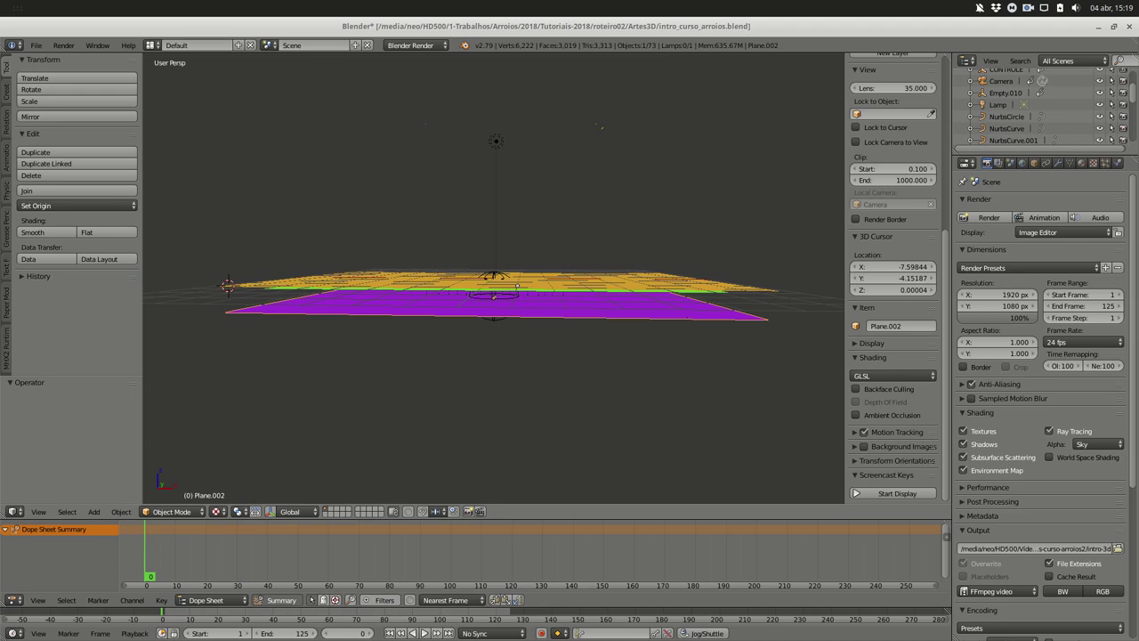
pyautogui.press('KP_0')
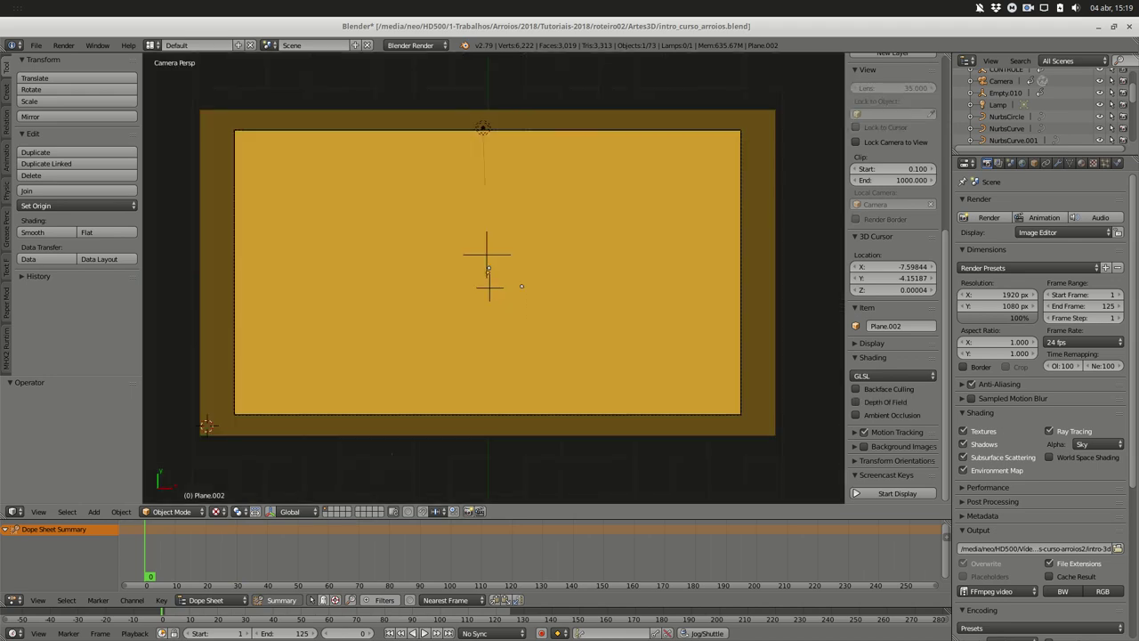
# Select Plane.003 and replay frames 29 to 35 of the intro
pyautogui.hotkey('alt', 'a')
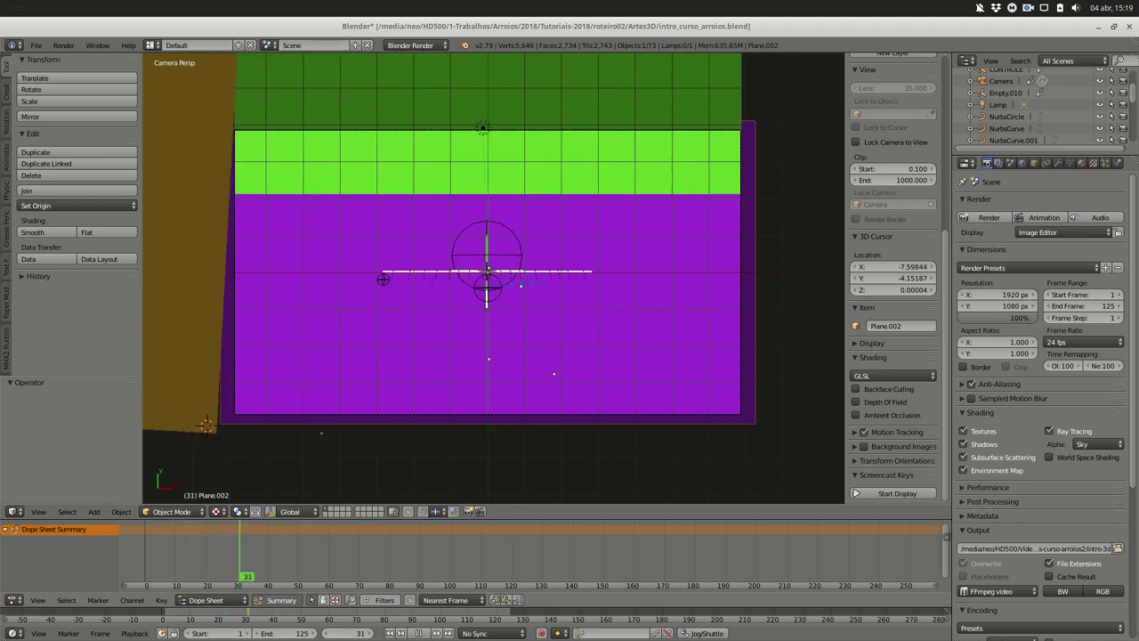
pyautogui.hotkey('alt', 'a')
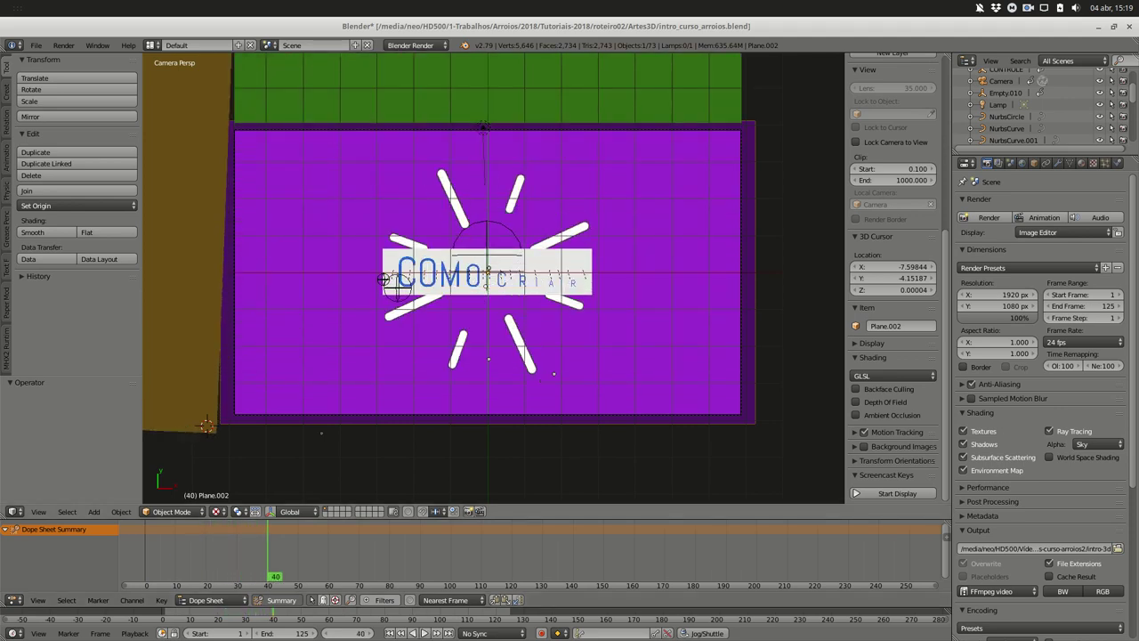
pyautogui.rightClick(487, 272)
pyautogui.press('Left')
pyautogui.press('Left')
pyautogui.press('Left')
pyautogui.press('Left')
pyautogui.press('Left')
pyautogui.press('Left')
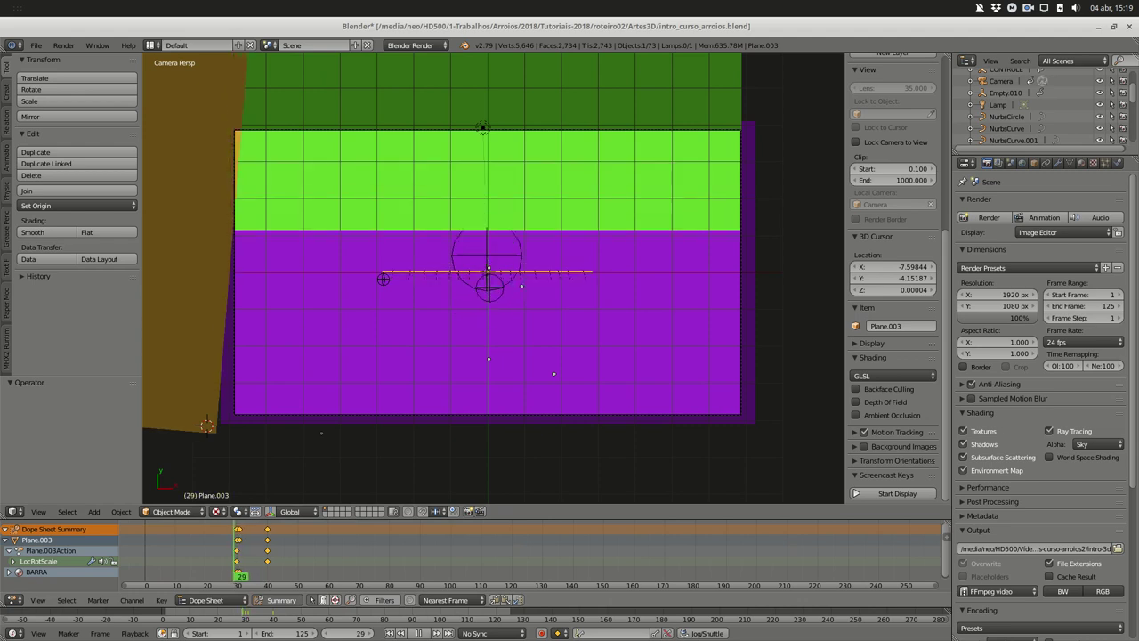
pyautogui.press('Right')
pyautogui.press('Right')
pyautogui.press('Right')
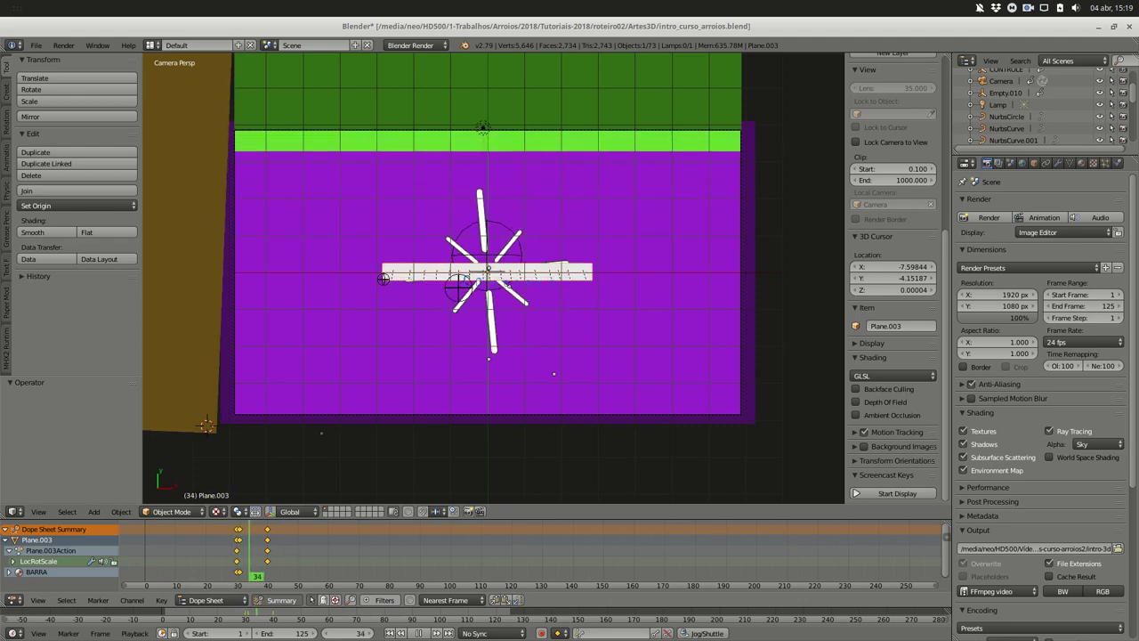
pyautogui.press('Left')
pyautogui.press('Left')
pyautogui.press('Left')
pyautogui.press('Left')
pyautogui.hotkey('alt', 'a')
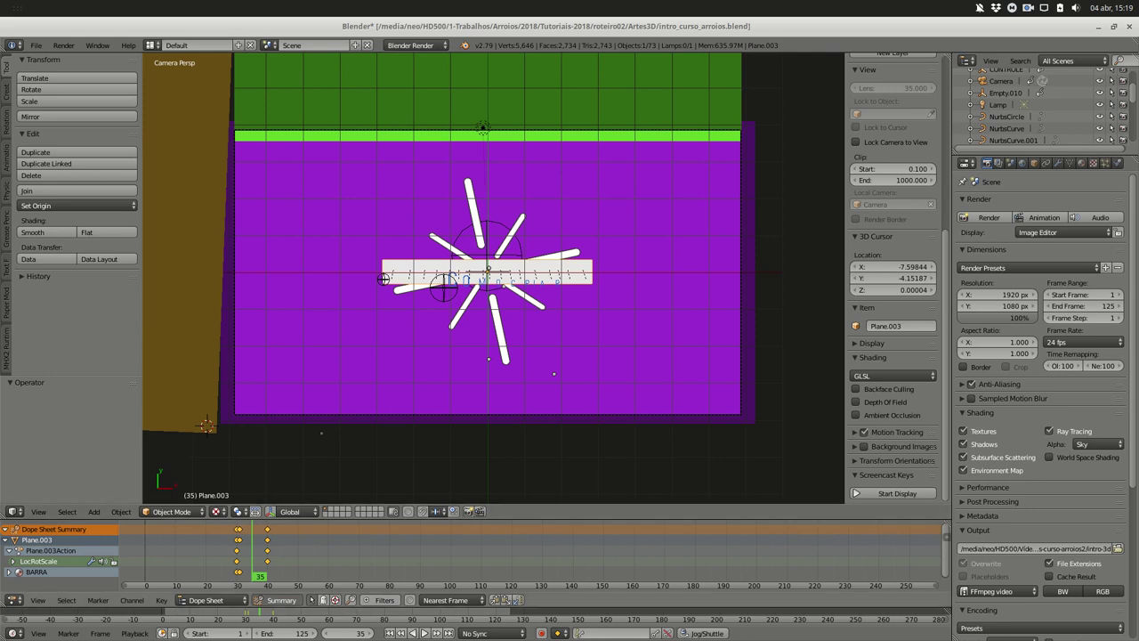
pyautogui.press('Down')
pyautogui.hotkey('alt', 'a')
pyautogui.hotkey('alt', 'a')
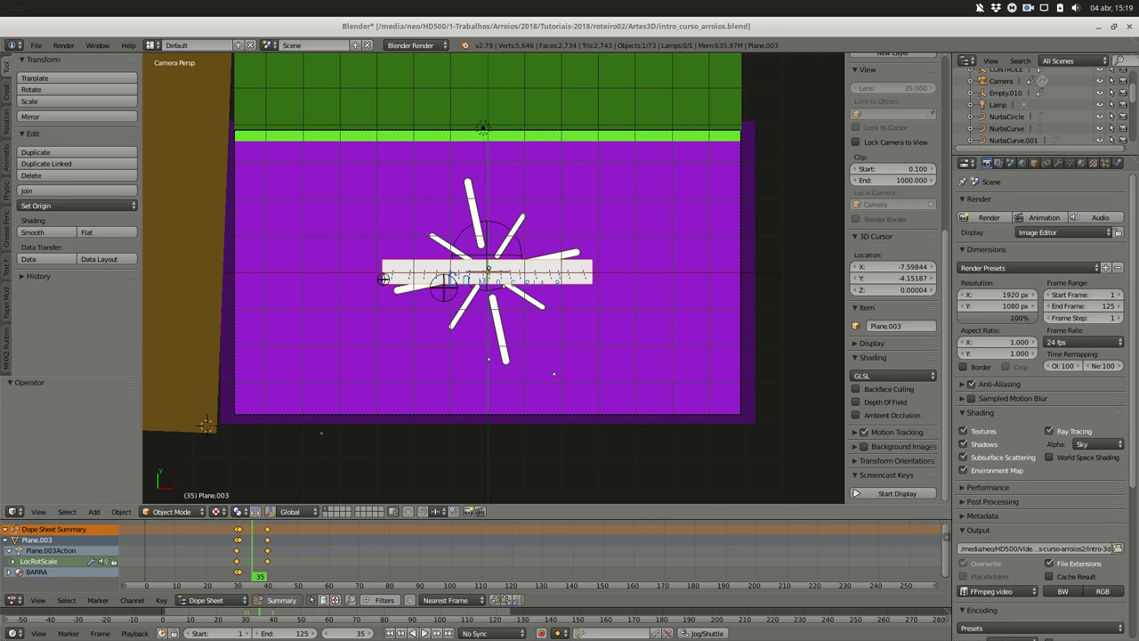
# Stretch Plane.003 along Y, preview the title reveal, and rewind to frame 33
pyautogui.press('s')
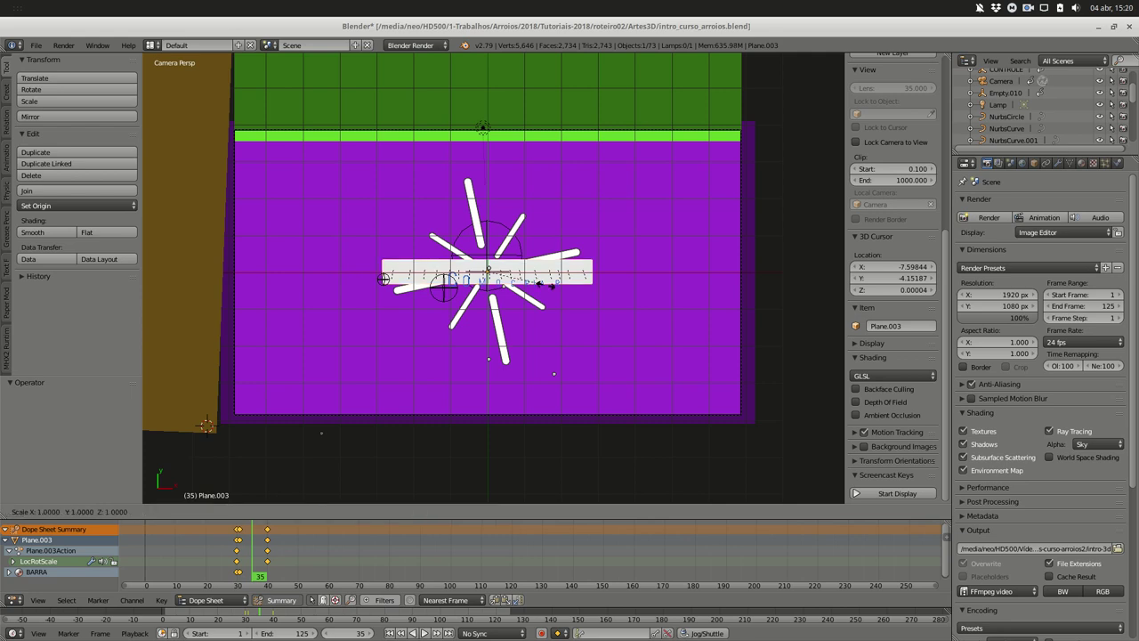
pyautogui.press('y')
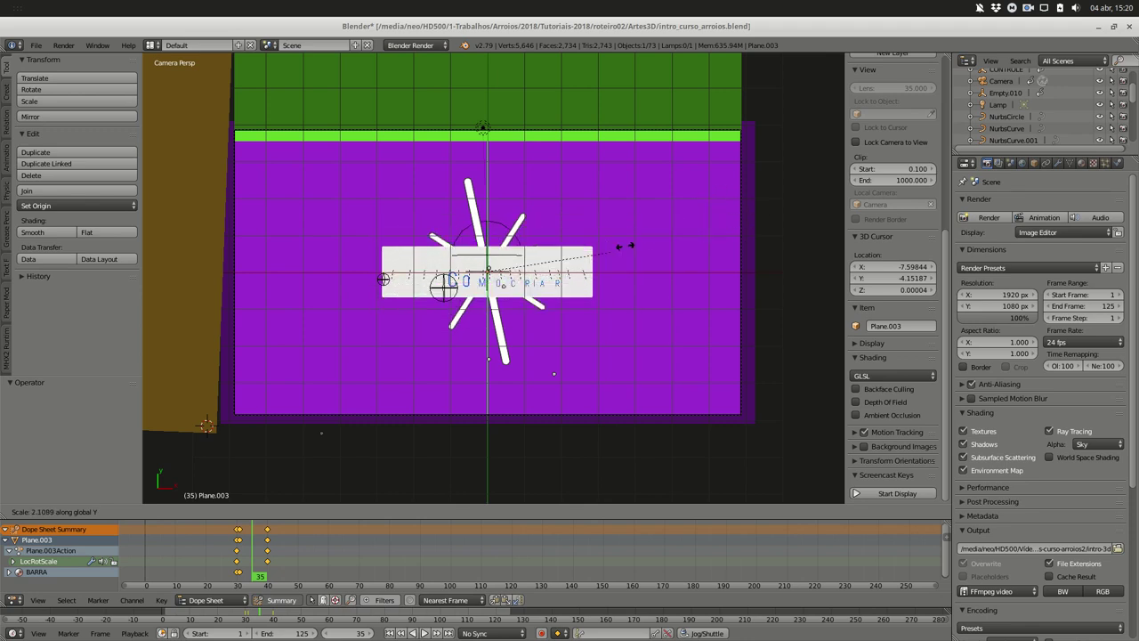
pyautogui.click(574, 278)
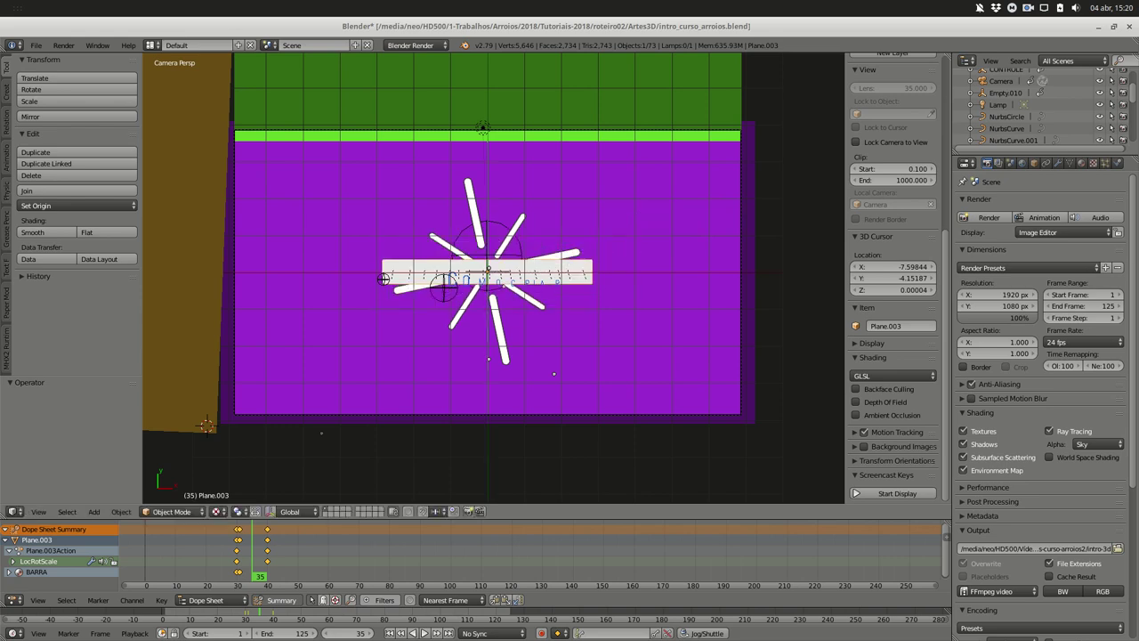
pyautogui.hotkey('alt', 'a')
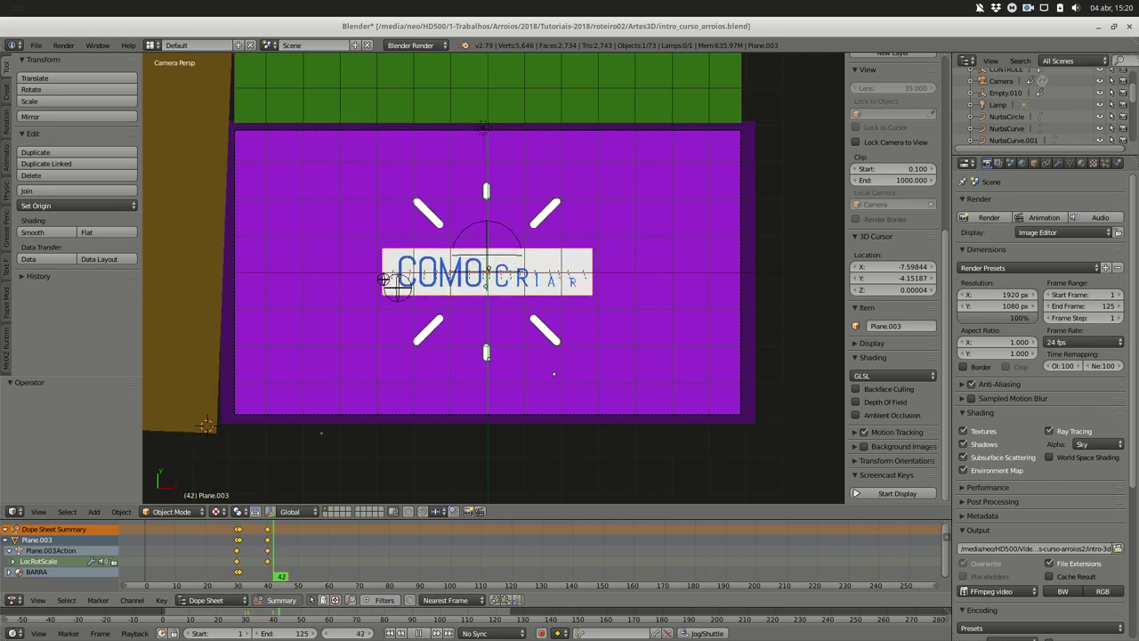
pyautogui.press('Escape')
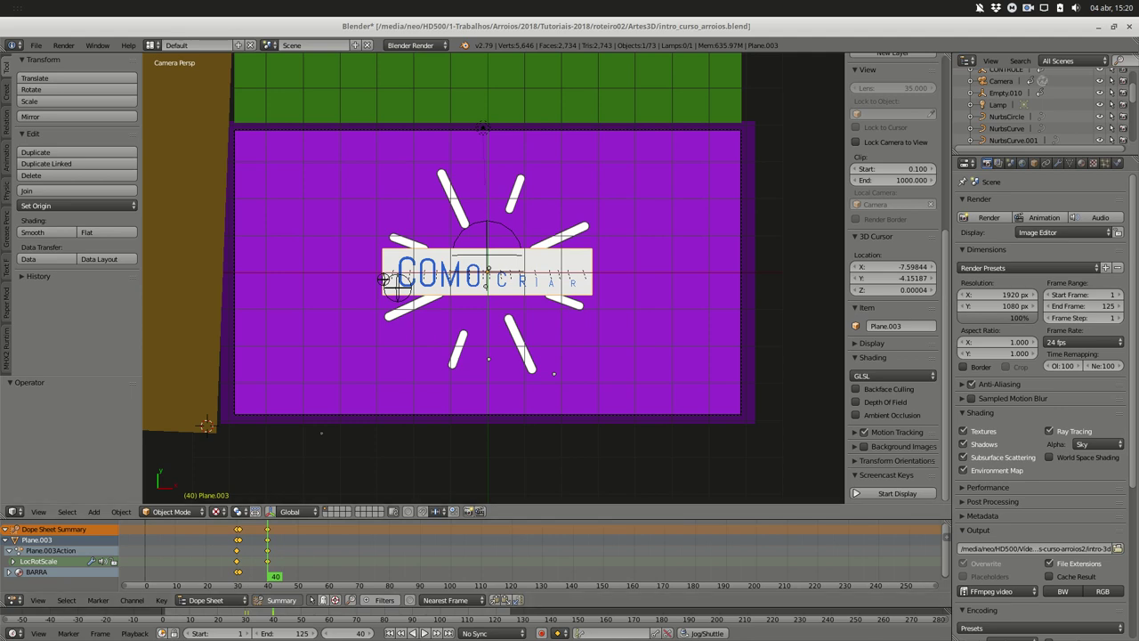
pyautogui.hotkey('alt', 'a')
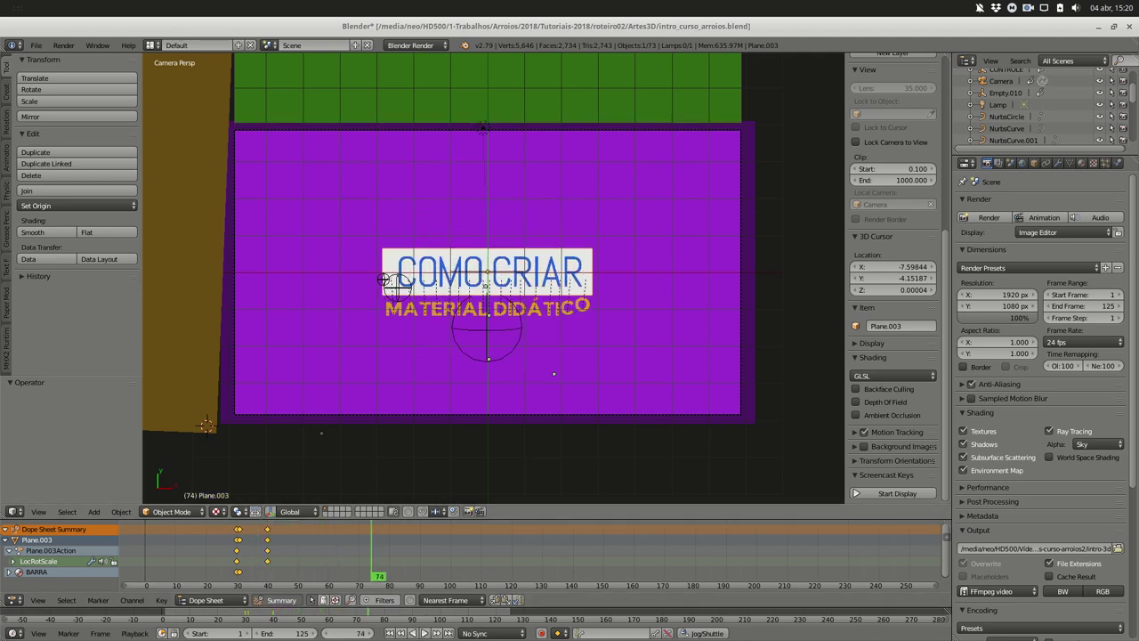
pyautogui.press('Escape')
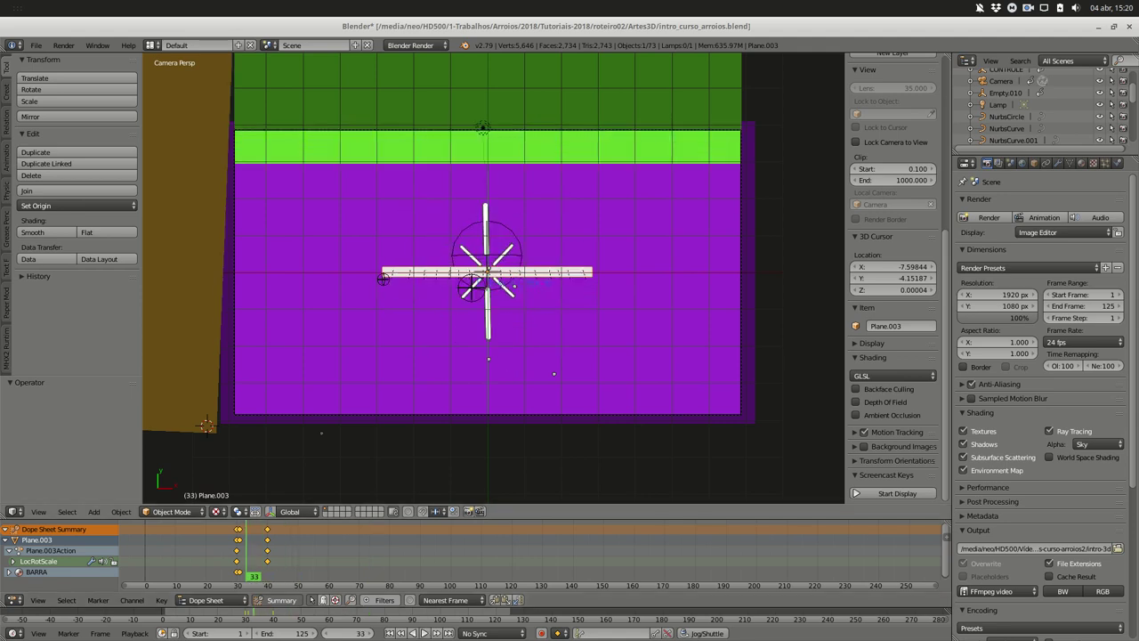
# Add an advanced Text FX text reading 'Rico' at the plane's lower right
pyautogui.click(6, 267)
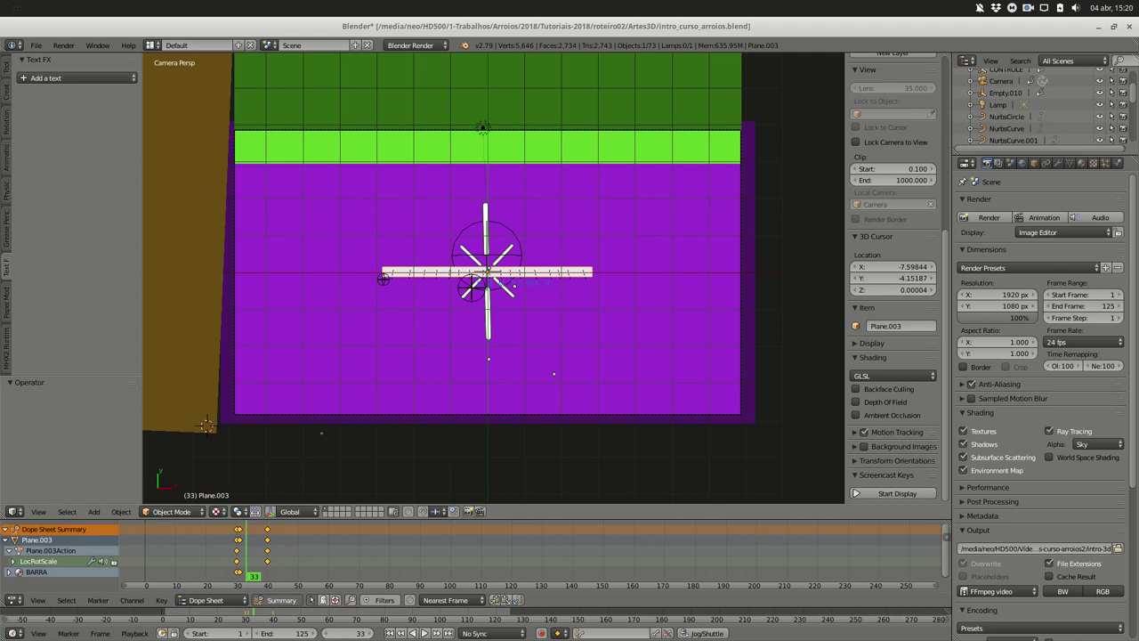
pyautogui.click(672, 383)
pyautogui.click(674, 381)
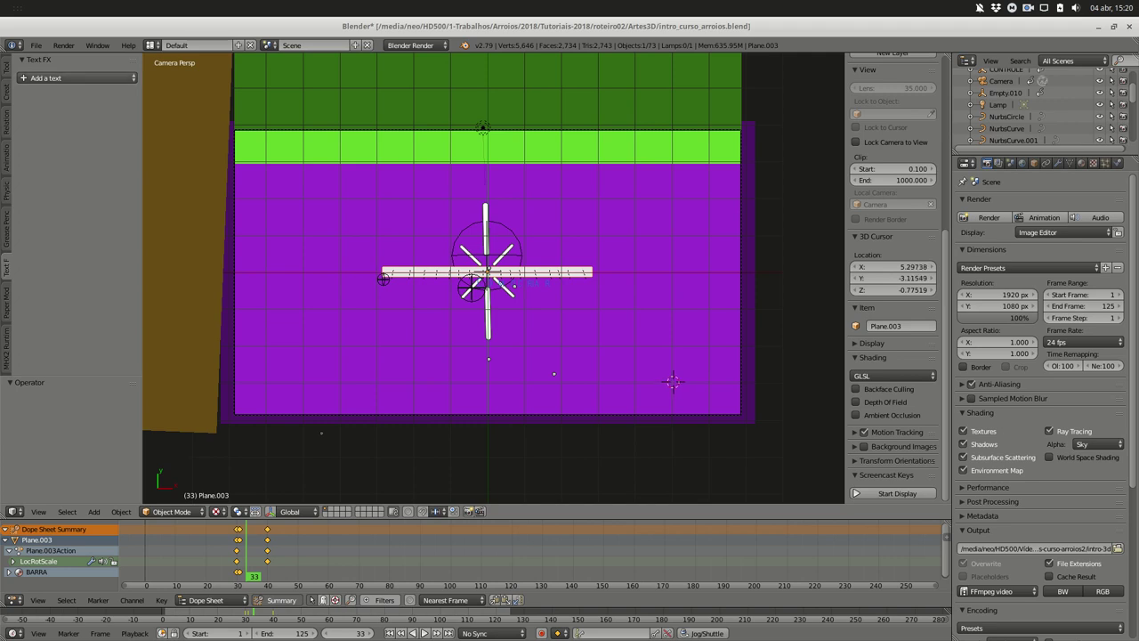
pyautogui.click(77, 77)
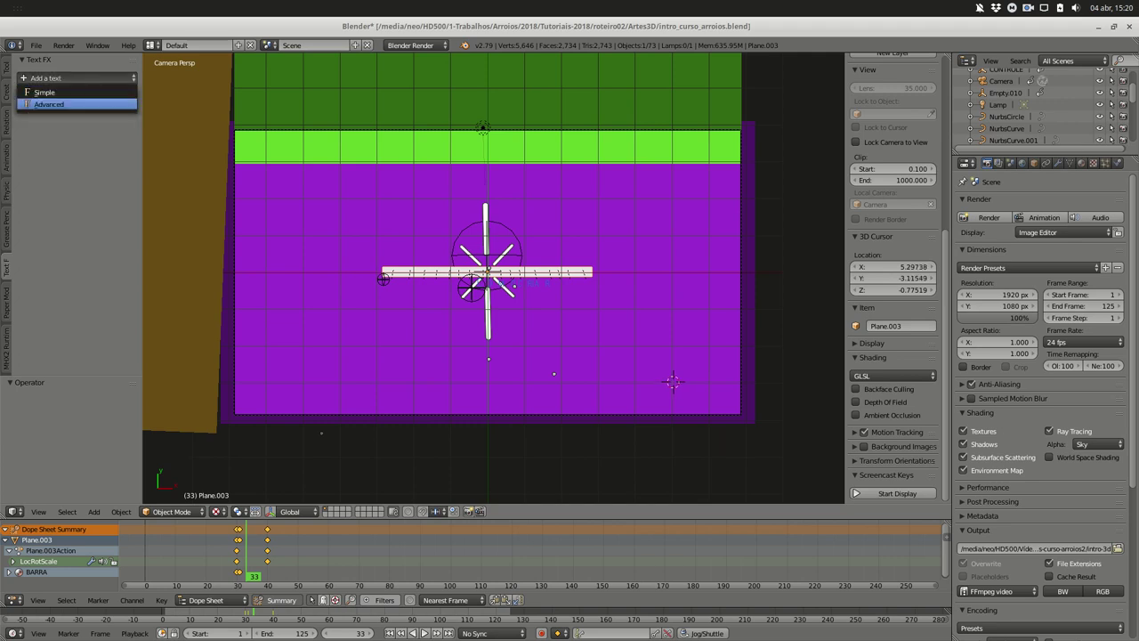
pyautogui.click(60, 104)
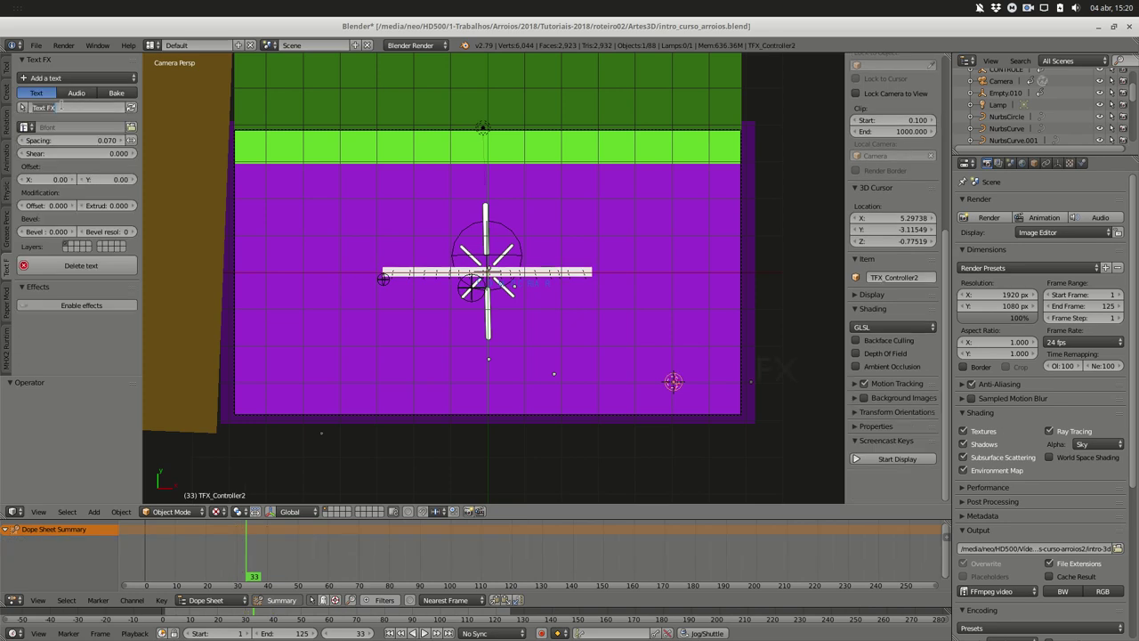
pyautogui.click(60, 105)
pyautogui.write('Rico')
pyautogui.press('Return')
# Move the Rico text up 0.834 on Z and -1.279 along X
pyautogui.press('g')
pyautogui.press('z')
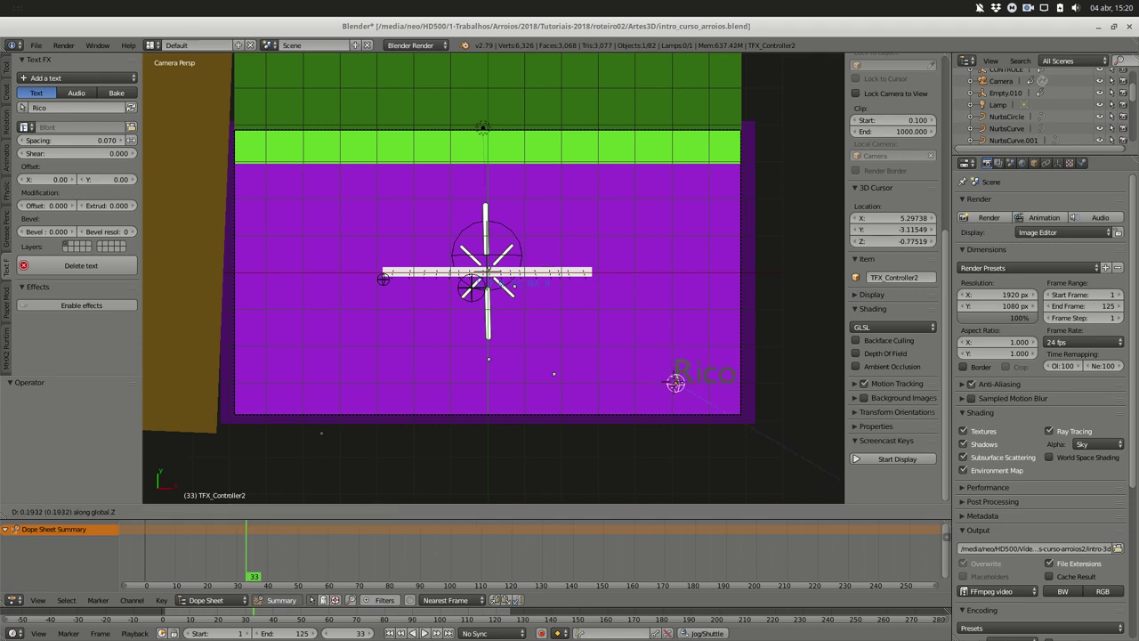
pyautogui.click(669, 383)
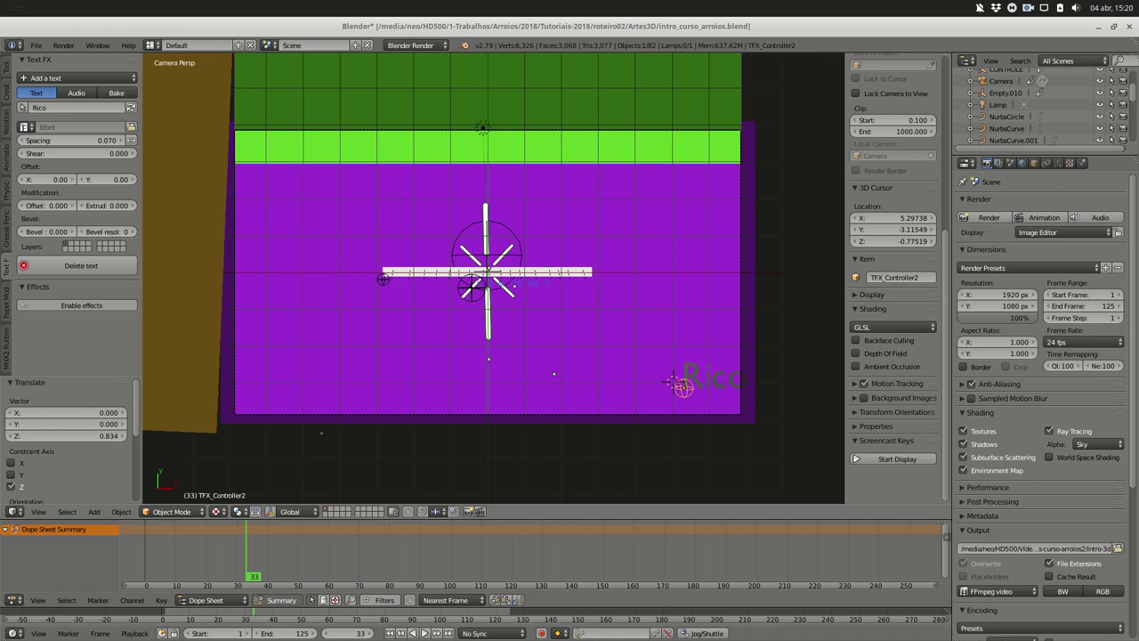
pyautogui.press('g')
pyautogui.press('x')
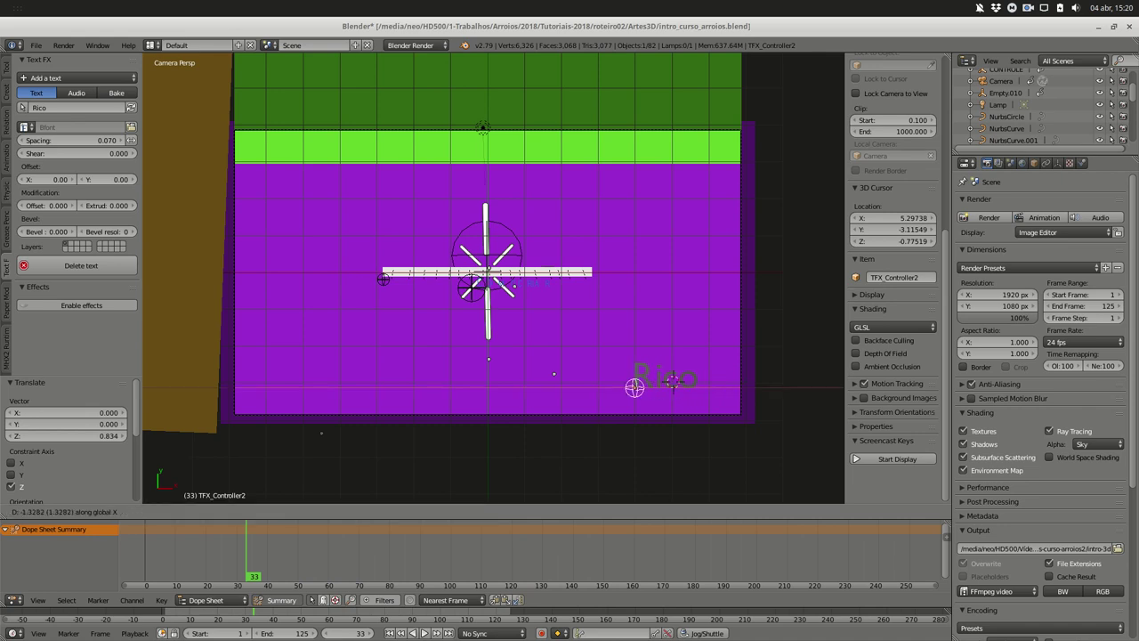
pyautogui.click(672, 381)
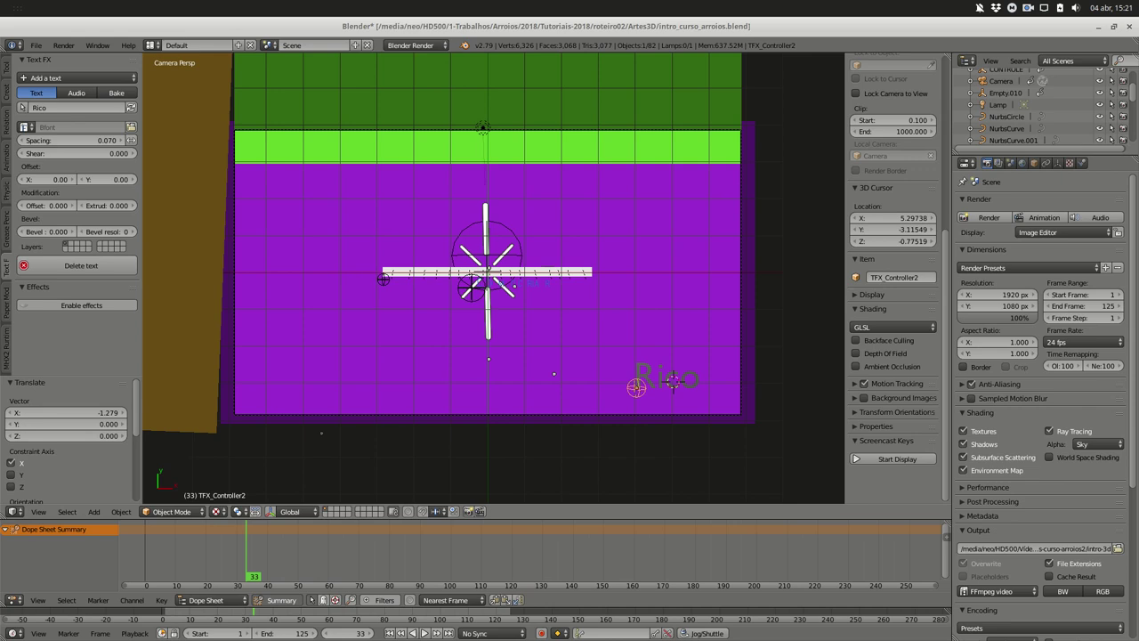
# Switch the Rico text to the Abel-Regular font and scale it to 2.056
pyautogui.click(26, 127)
pyautogui.click(26, 127)
pyautogui.click(40, 113)
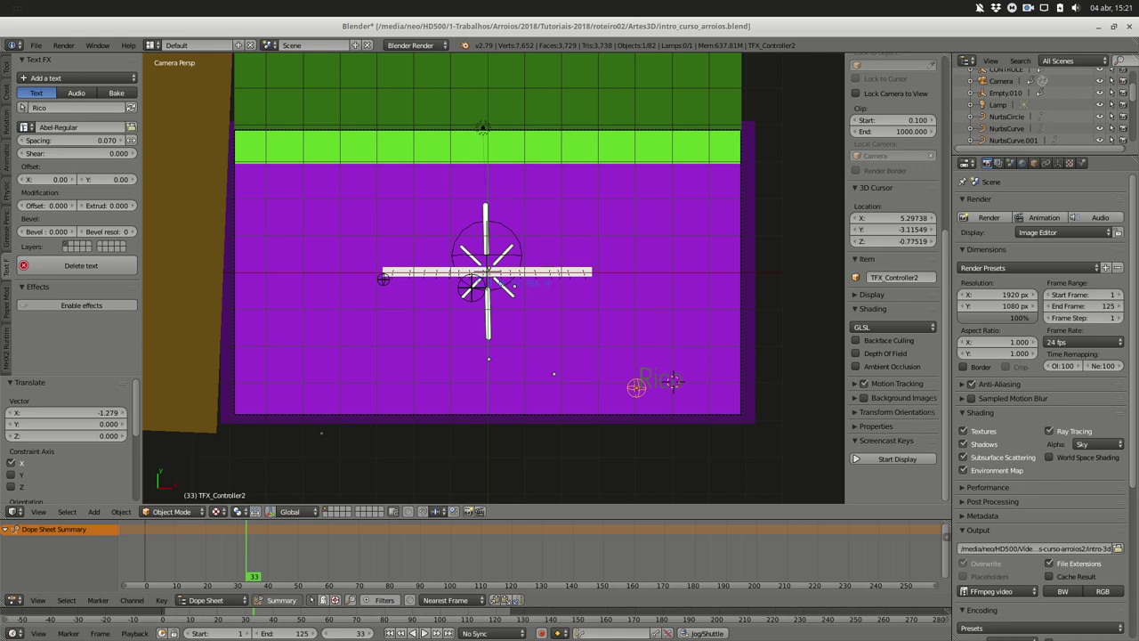
pyautogui.press('s')
pyautogui.press('Return')
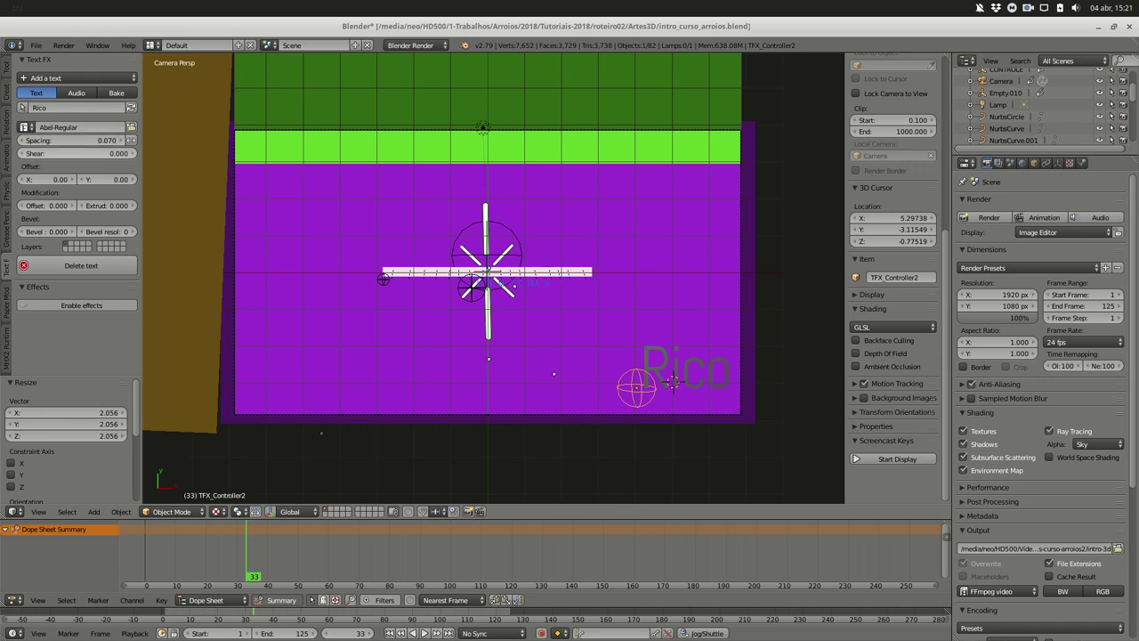
# Reset the Rico text's shear to 0 and enable its text effects
pyautogui.moveTo(78, 153)
pyautogui.mouseDown()
pyautogui.moveTo(112, 154)
pyautogui.moveTo(96, 153)
pyautogui.mouseUp()
pyautogui.click(91, 153)
pyautogui.write('0')
pyautogui.press('Return')
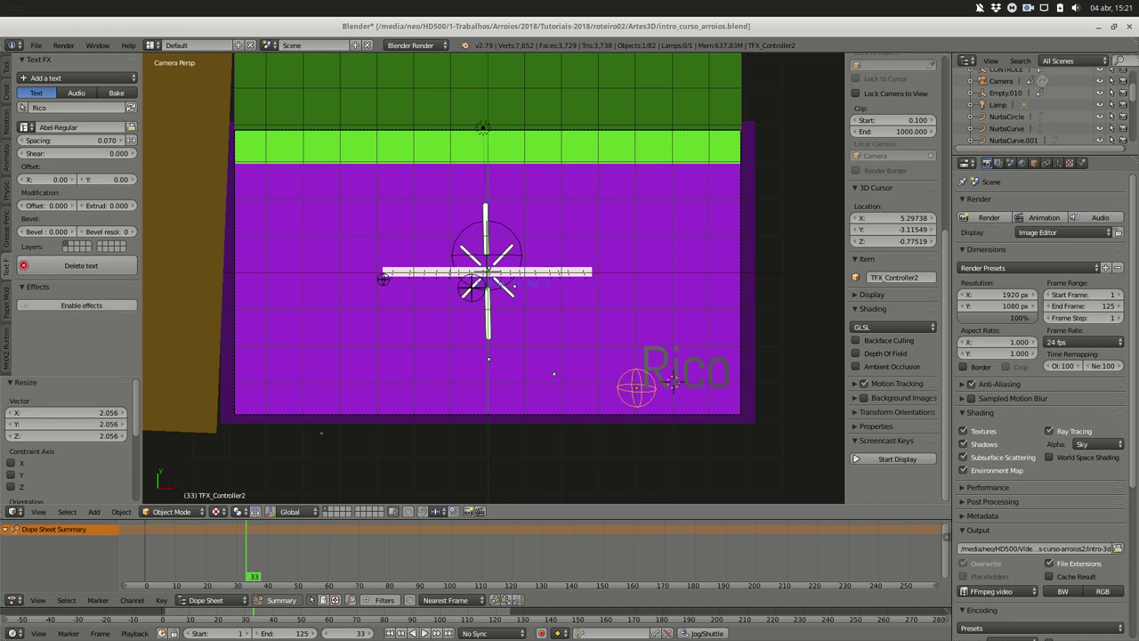
pyautogui.click(76, 305)
pyautogui.scroll(-2, 76, 305)
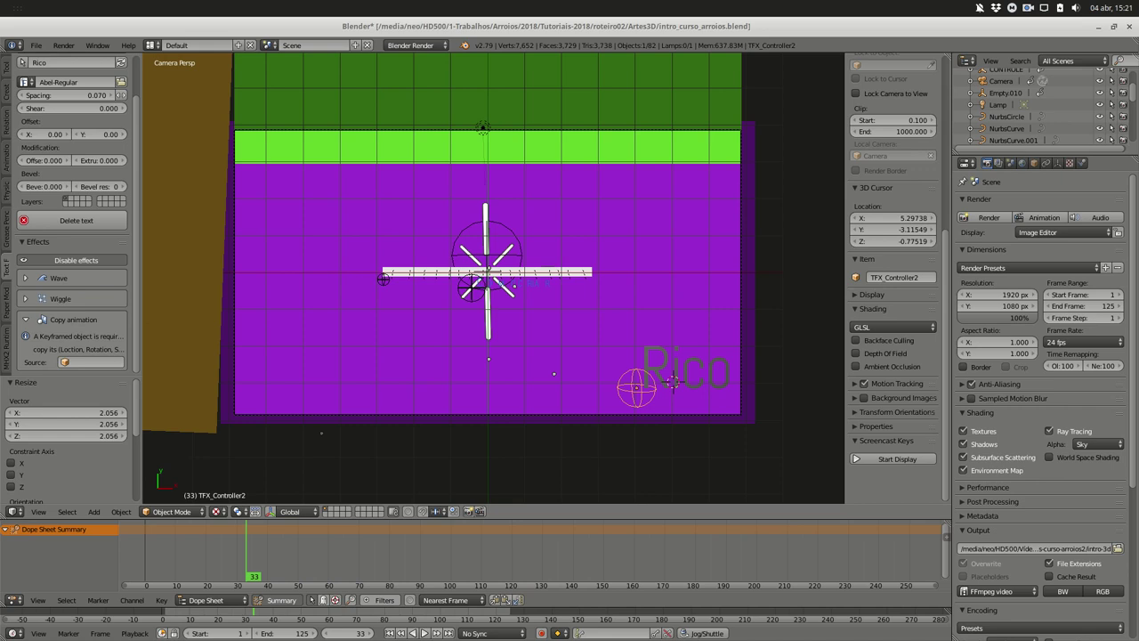
# Place the 3D cursor beside Rico and add a Cube empty, Empty.032, via search
pyautogui.click(683, 402)
pyautogui.click(684, 404)
pyautogui.press('space')
pyautogui.write('em')
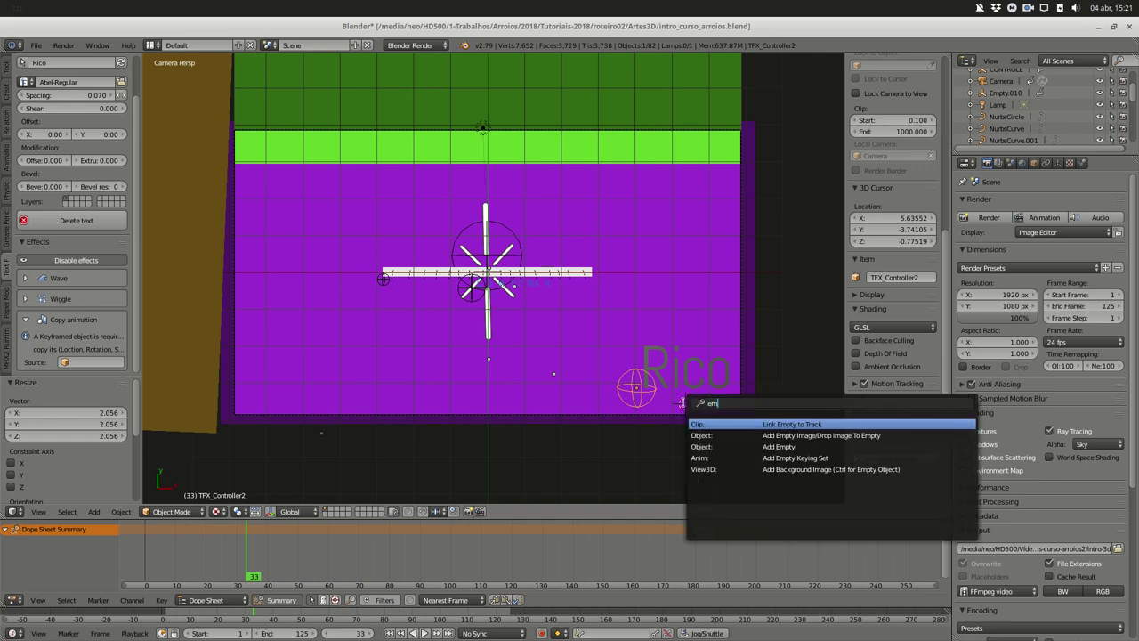
pyautogui.write('pty')
pyautogui.press('Down')
pyautogui.press('Down')
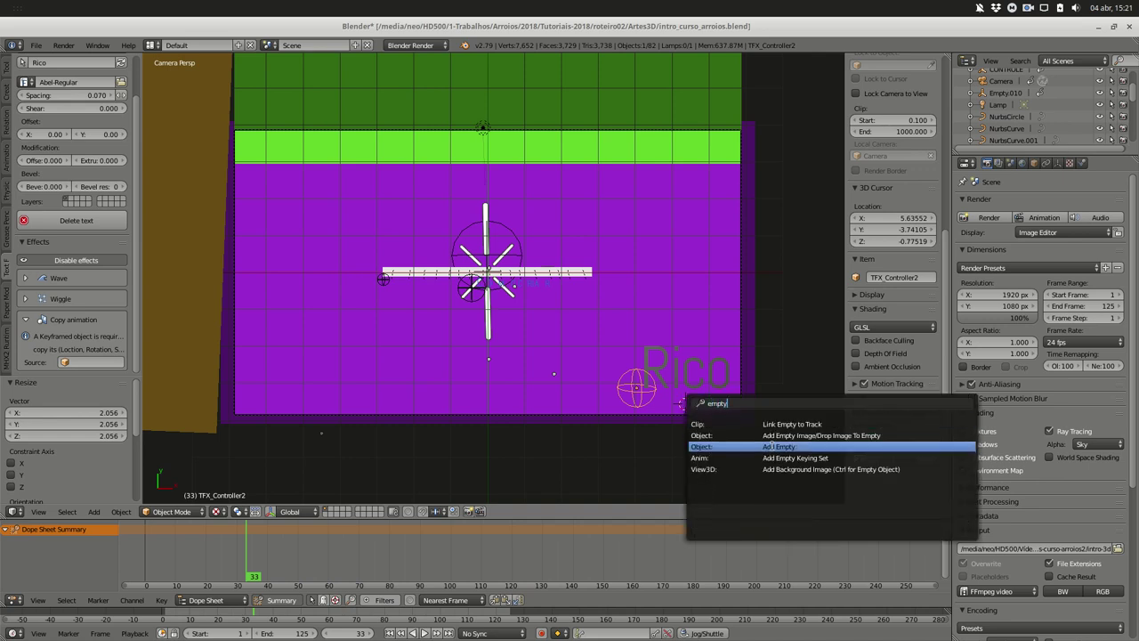
pyautogui.press('Return')
pyautogui.press('Down')
pyautogui.press('Down')
pyautogui.press('Down')
pyautogui.press('Down')
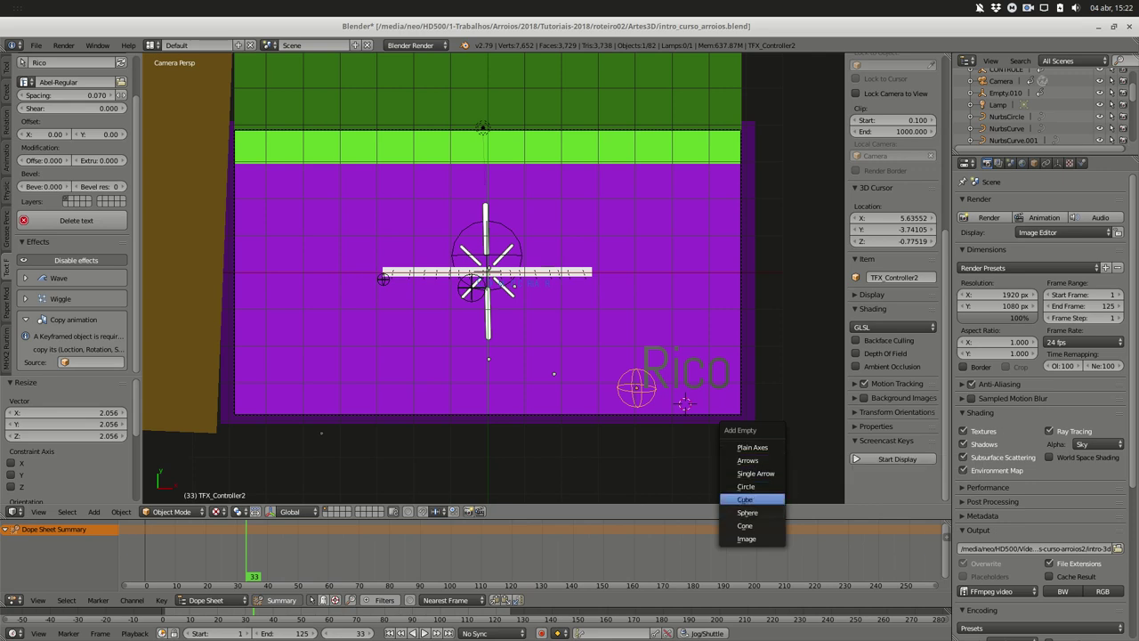
pyautogui.press('Return')
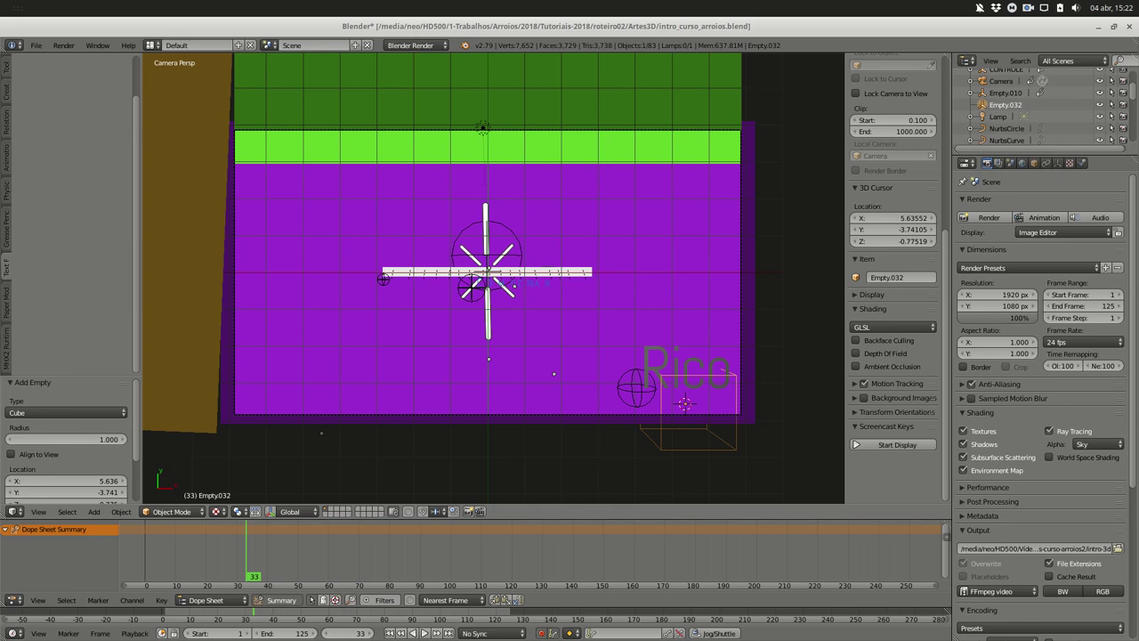
# Insert LocRotScale keyframes on the empty at frames 33 and 40
pyautogui.press('i')
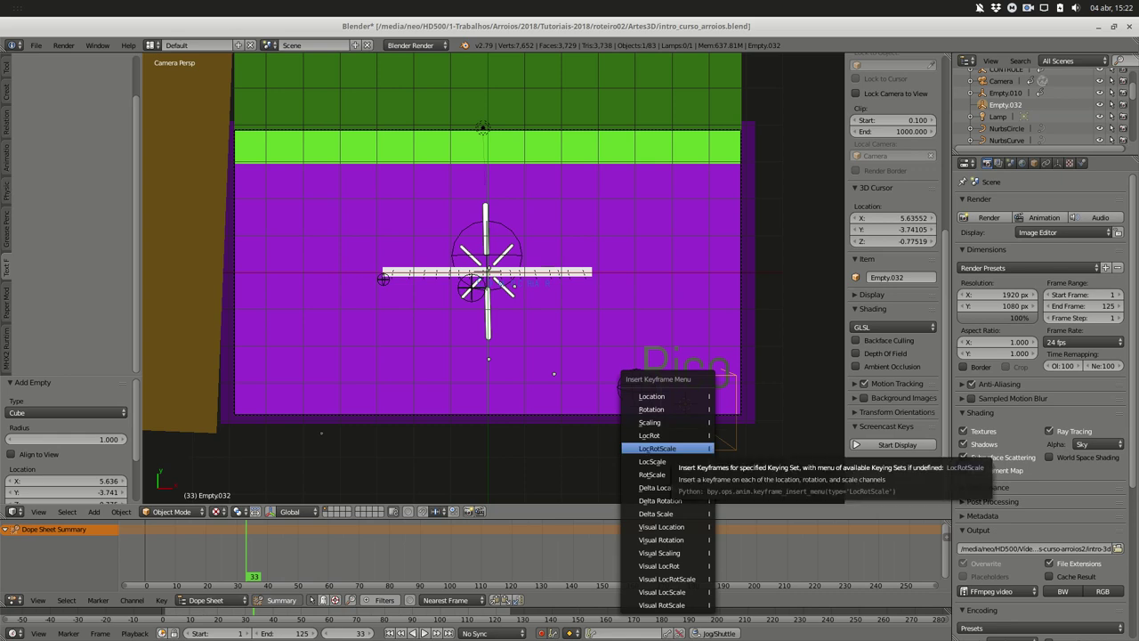
pyautogui.click(663, 447)
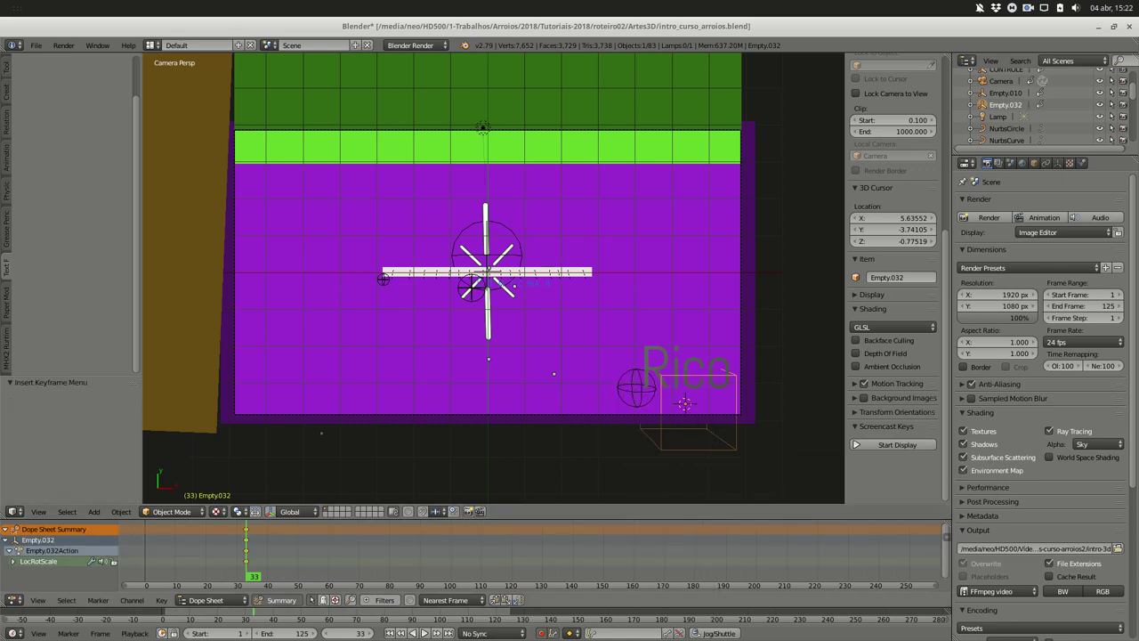
pyautogui.hotkey('alt', 'a')
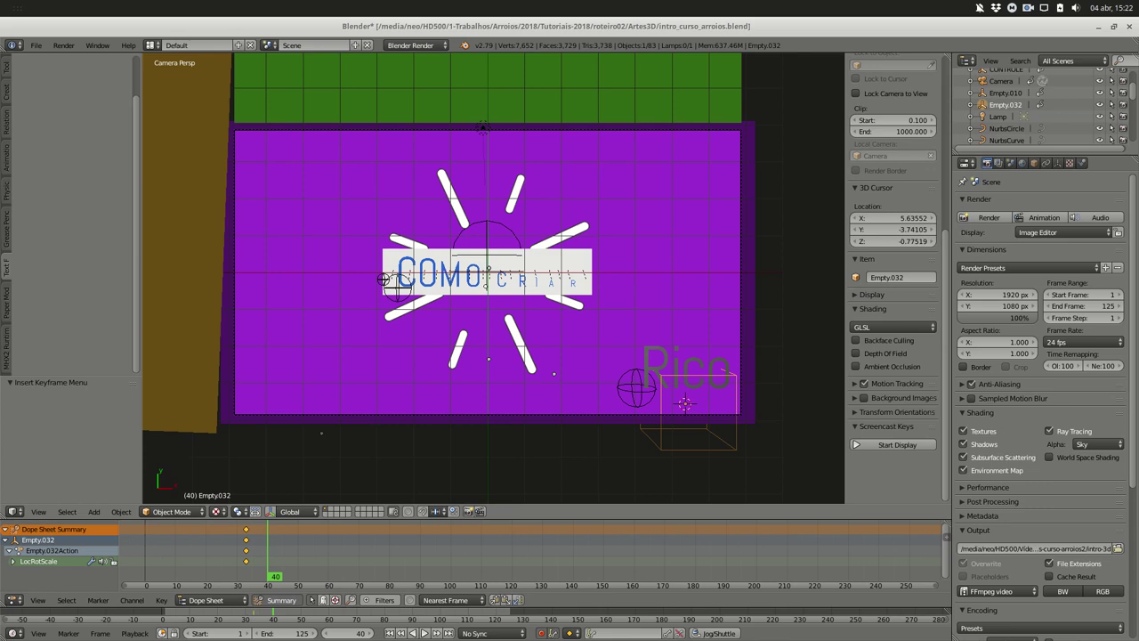
pyautogui.press('i')
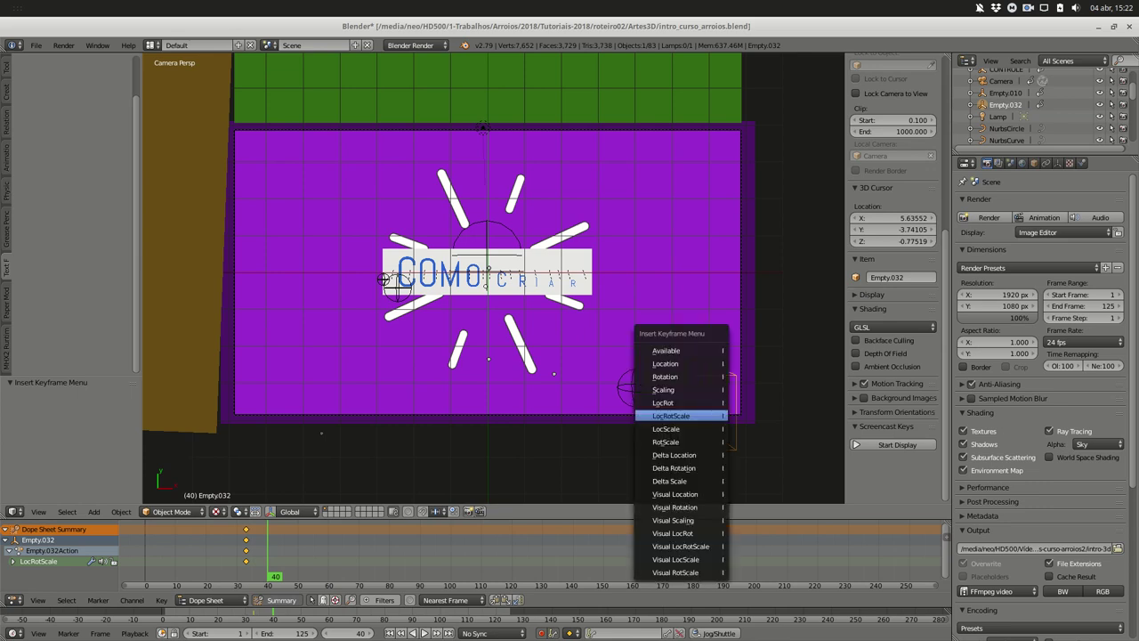
pyautogui.click(685, 416)
# Shrink the empty to 0.263 scale at frame 33 and preview its growth
pyautogui.hotkey('shift', 'alt', 'a')
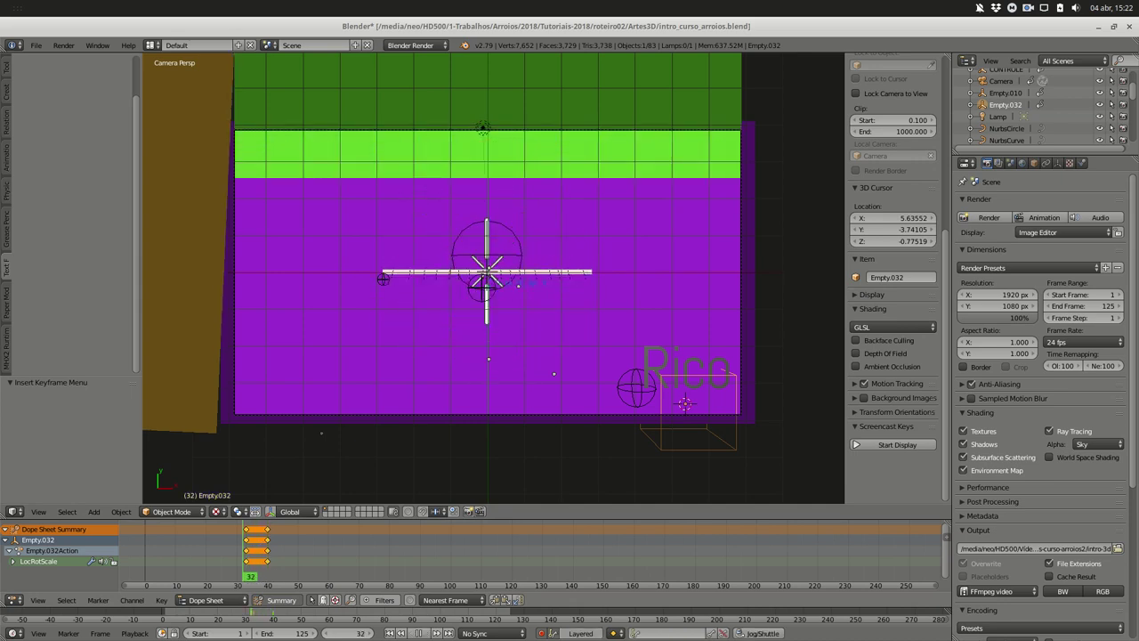
pyautogui.hotkey('alt', 'a')
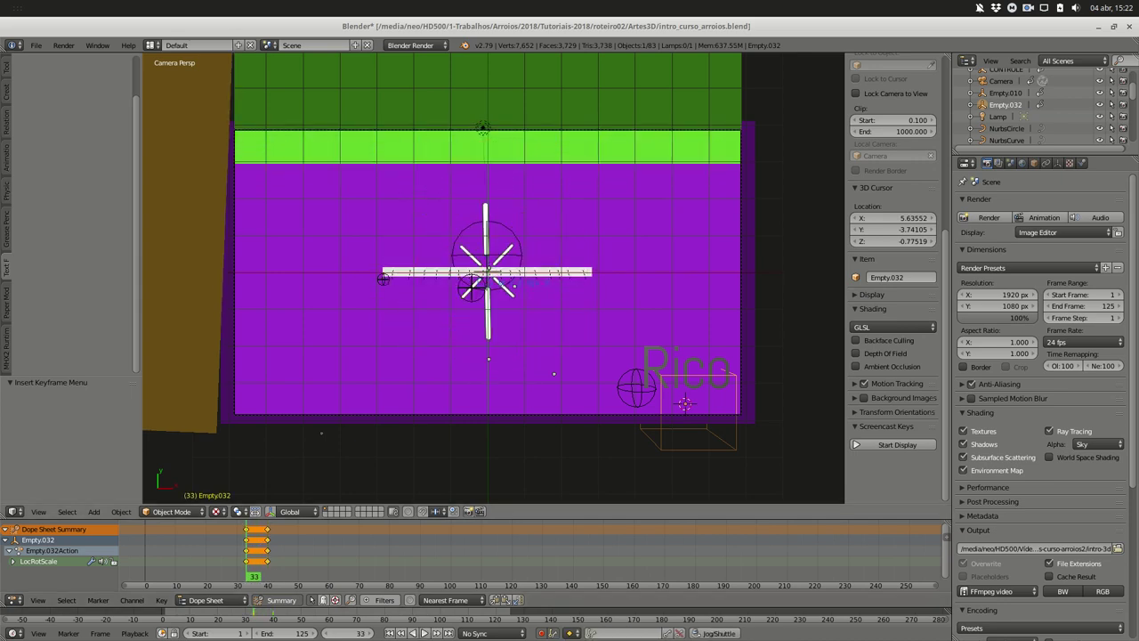
pyautogui.press('s')
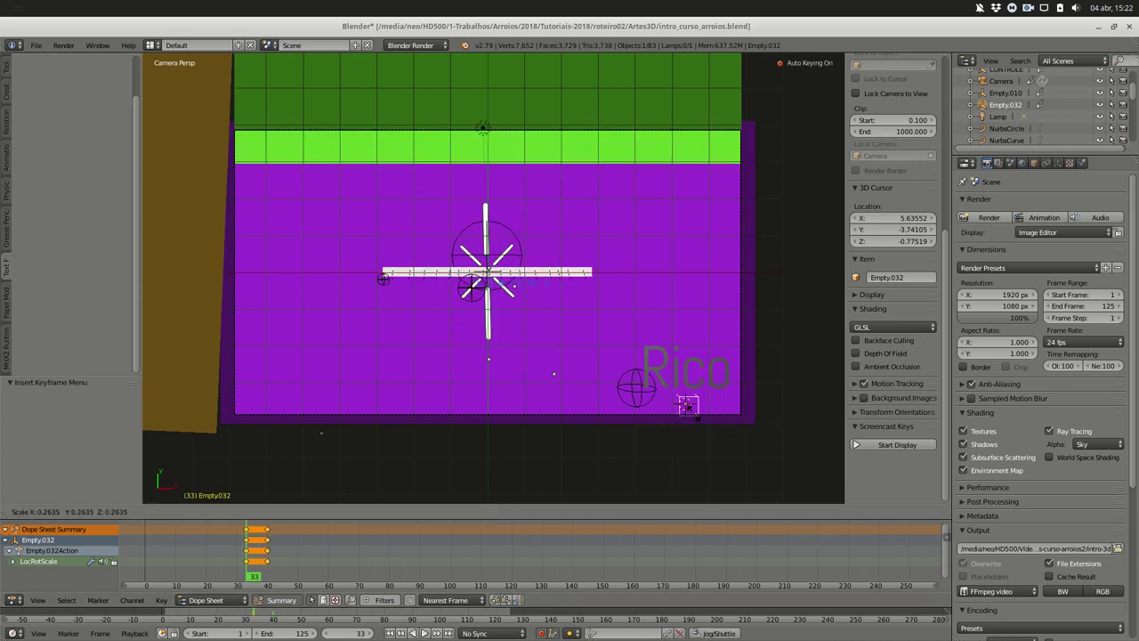
pyautogui.click(688, 407)
pyautogui.hotkey('alt', 'a')
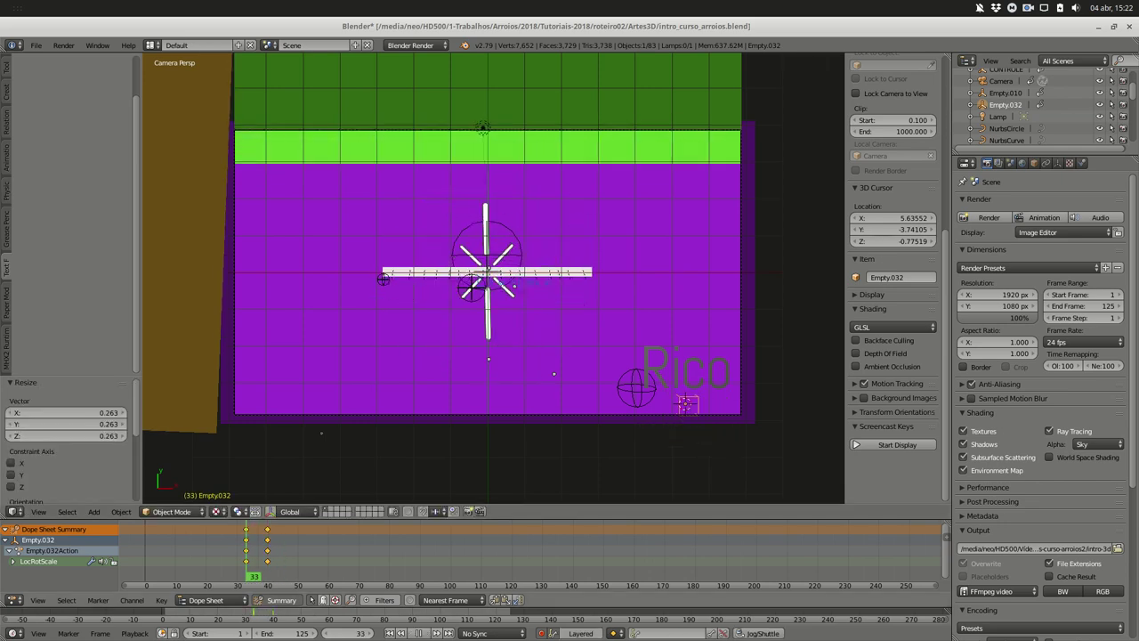
pyautogui.hotkey('alt', 'a')
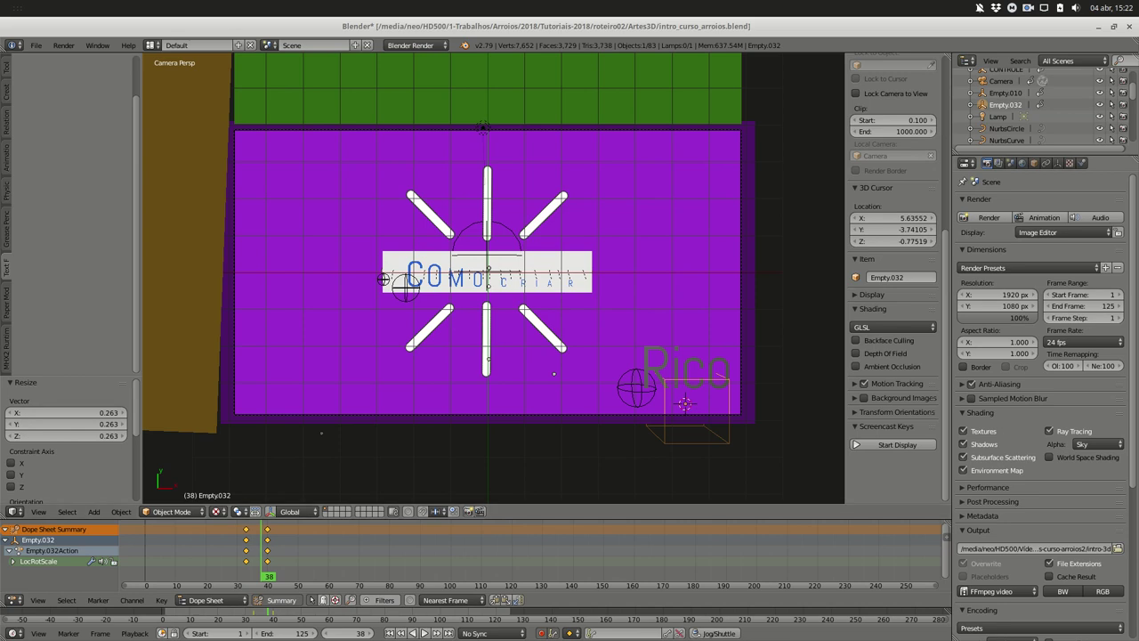
# Rename Empty.032 to controlerico
pyautogui.click(1033, 163)
pyautogui.click(1005, 204)
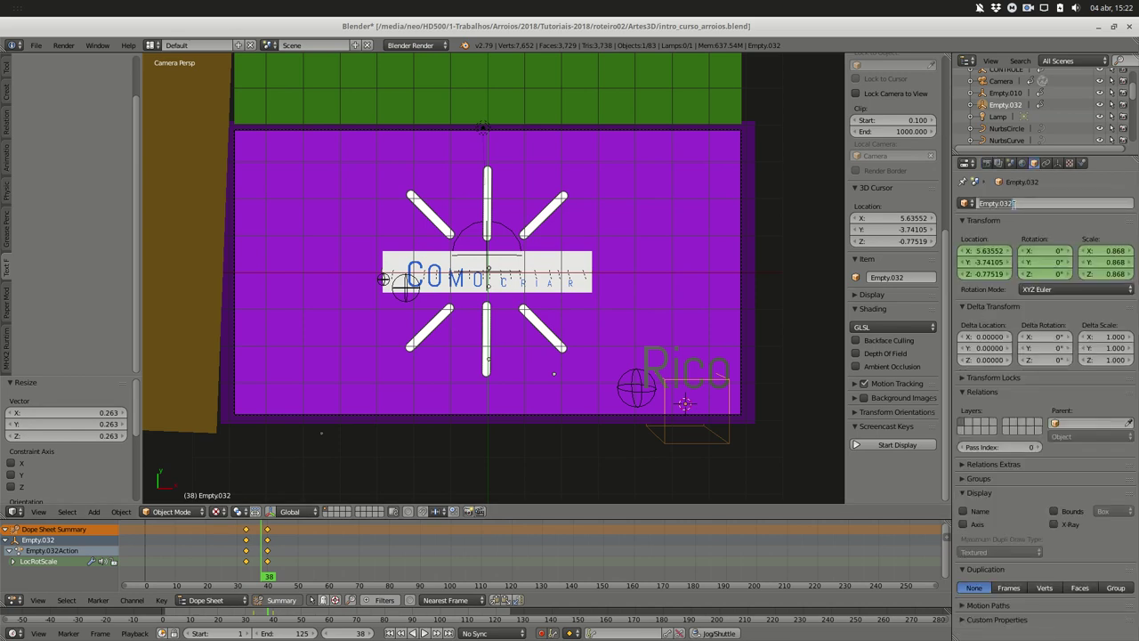
pyautogui.write('controle')
pyautogui.write('m')
pyautogui.write('o')
pyautogui.press('Return')
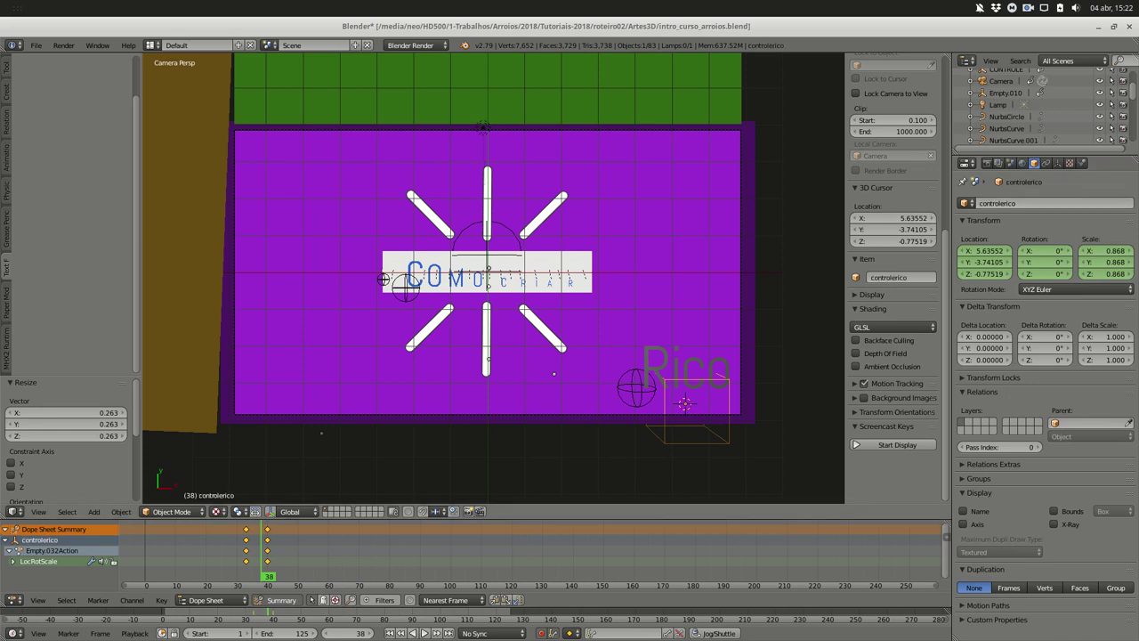
# Set controlerico as the Copy animation source on TFX_Controller2 and play the result
pyautogui.rightClick(636, 387)
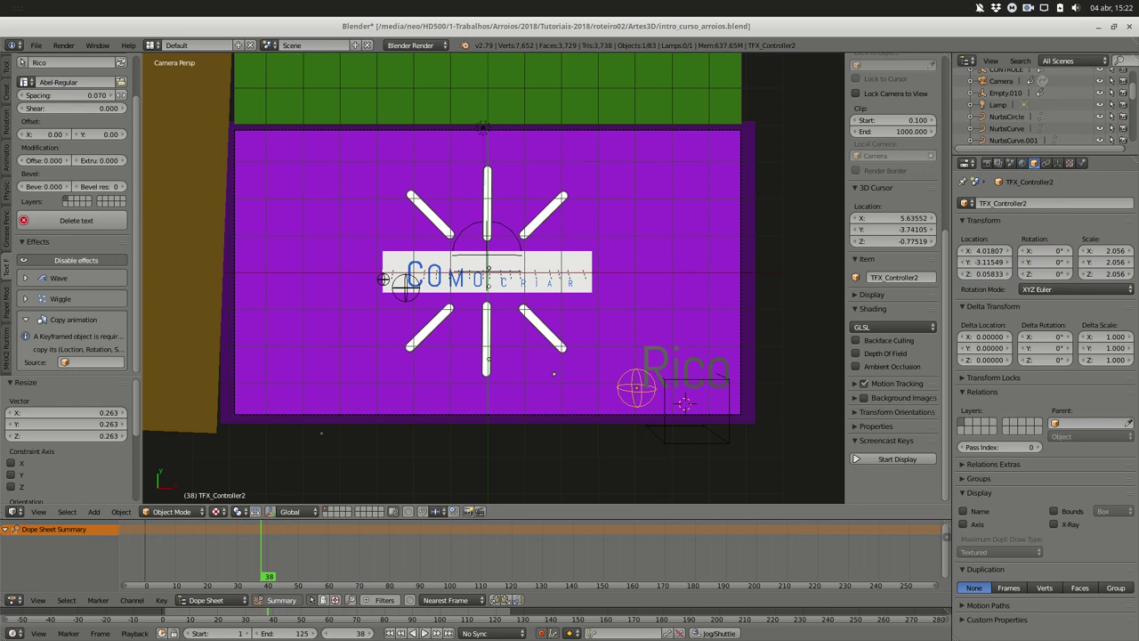
pyautogui.click(89, 362)
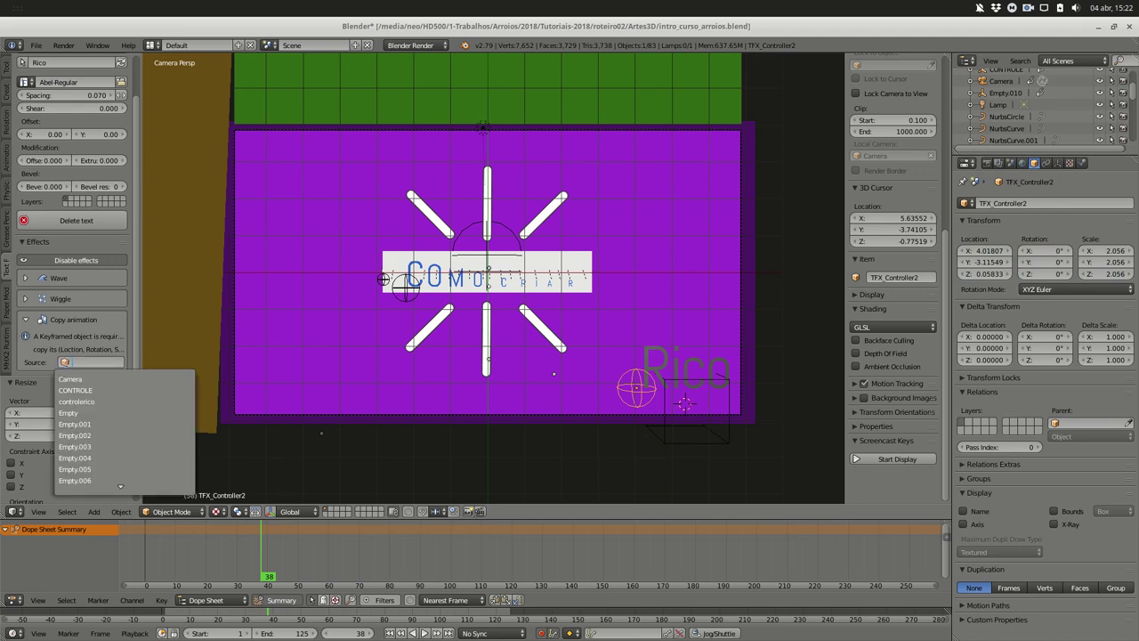
pyautogui.click(80, 401)
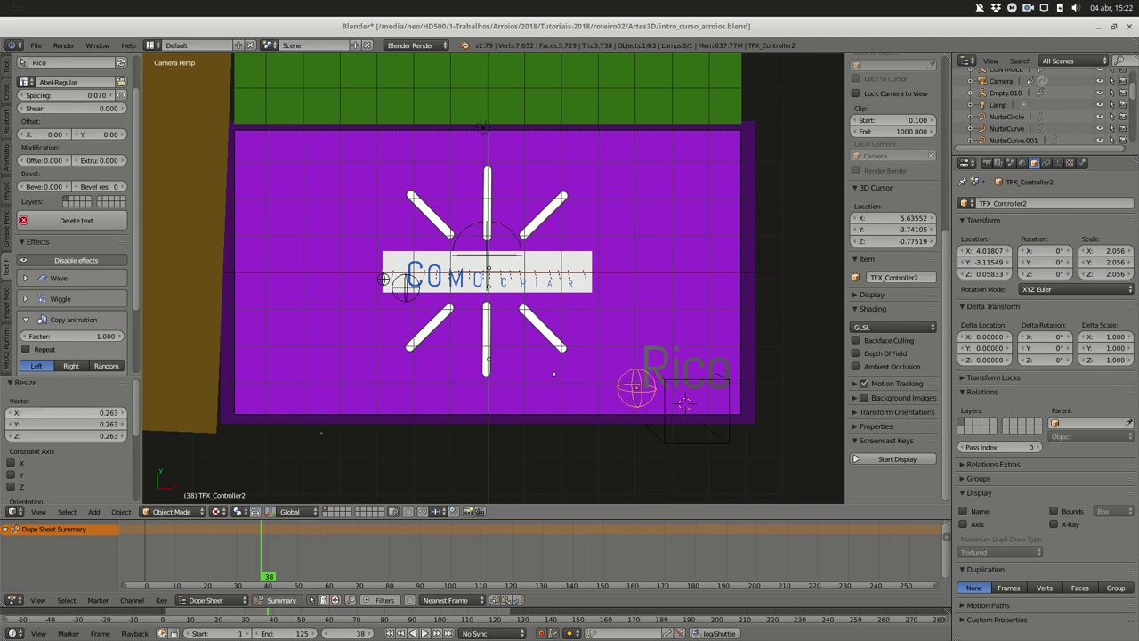
pyautogui.hotkey('alt', 'a')
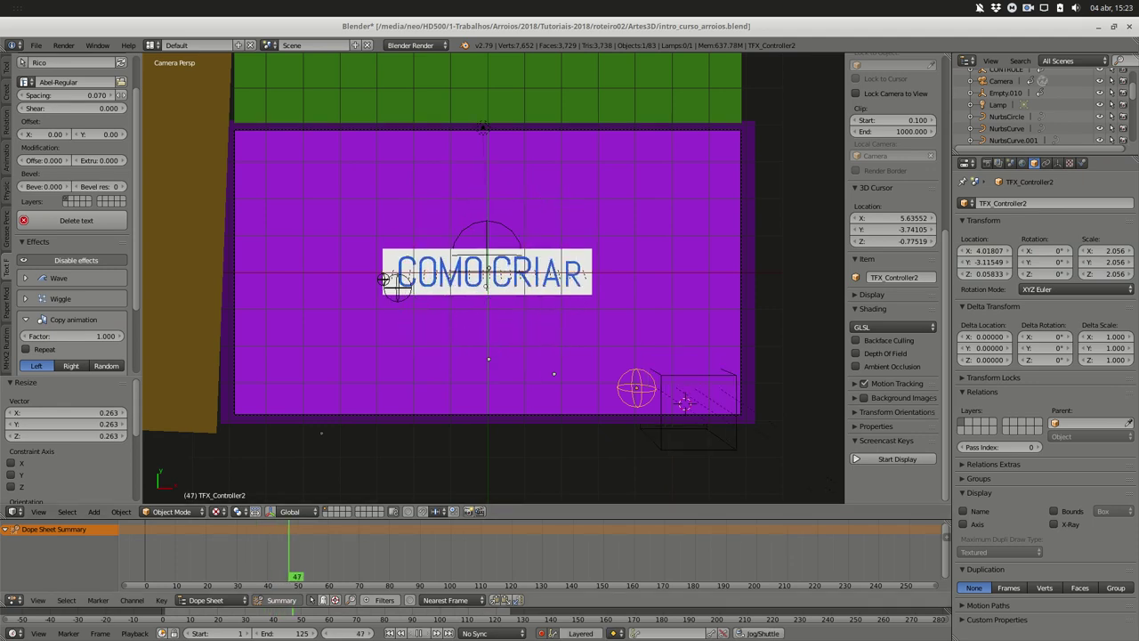
# Move TFX_Controller2 toward the upper left, then raise it along Z
pyautogui.press('z')
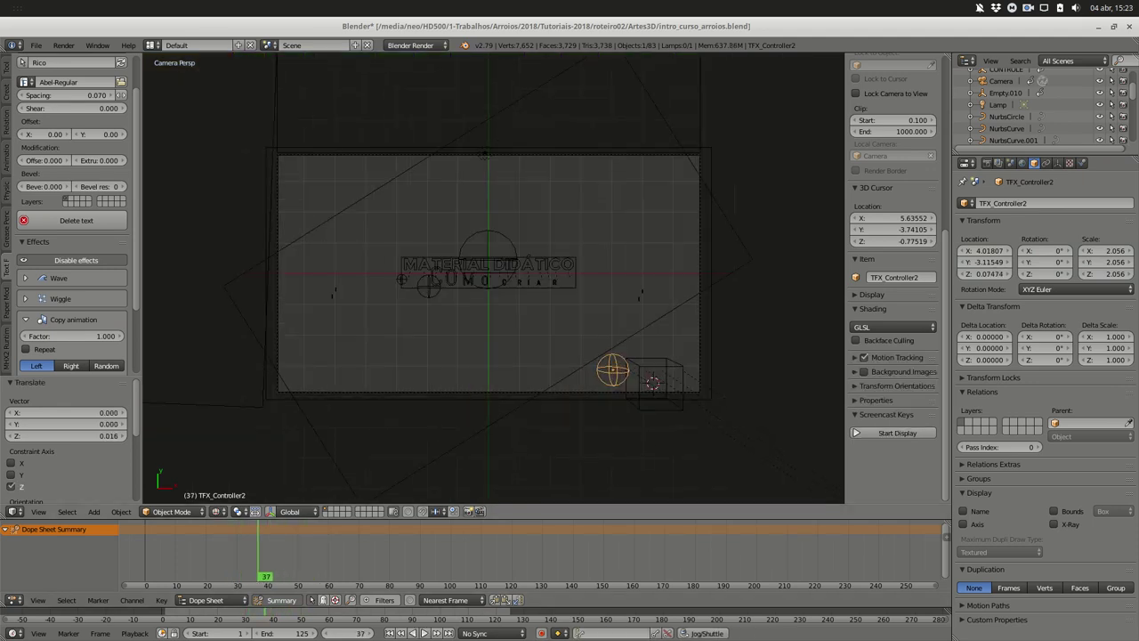
pyautogui.press('g')
pyautogui.press('z')
pyautogui.press('Return')
pyautogui.press('g')
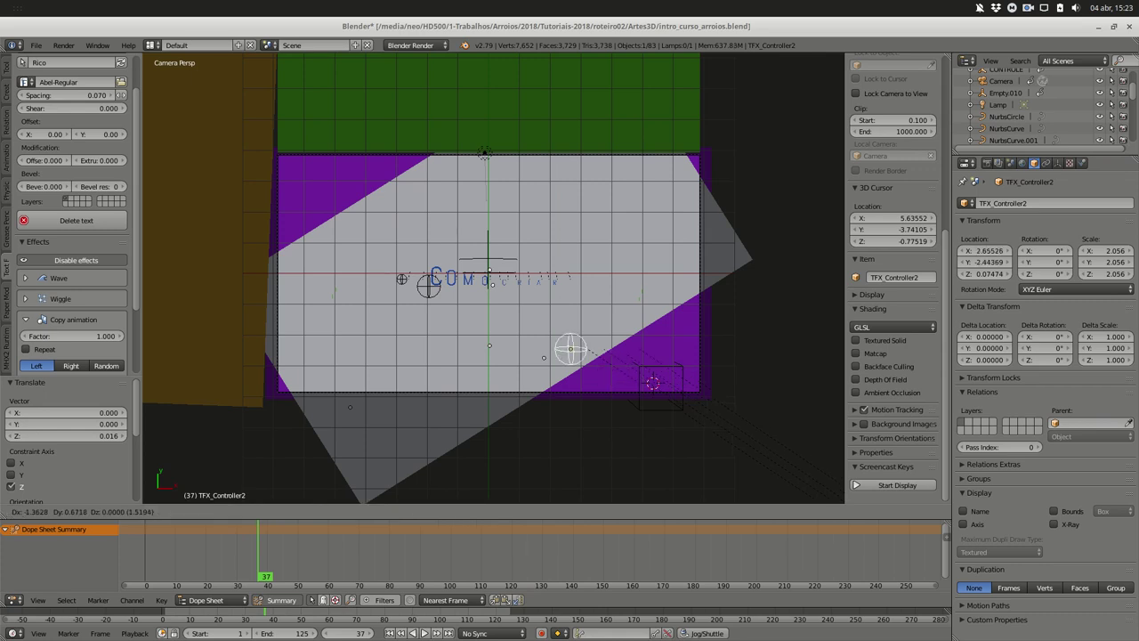
pyautogui.press('Return')
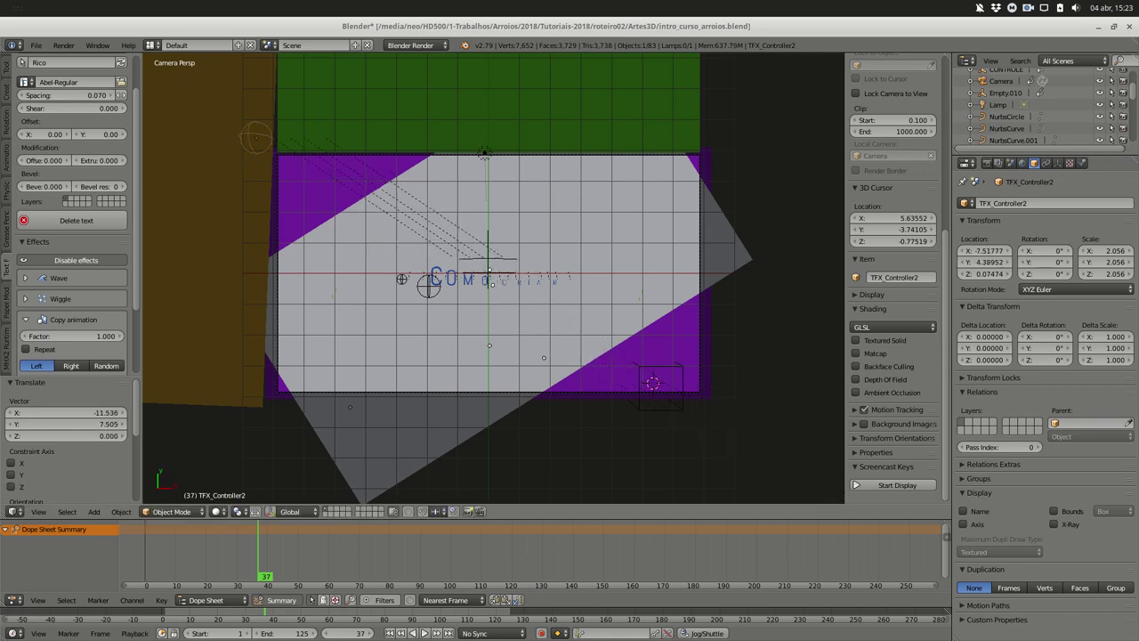
pyautogui.press('g')
pyautogui.press('z')
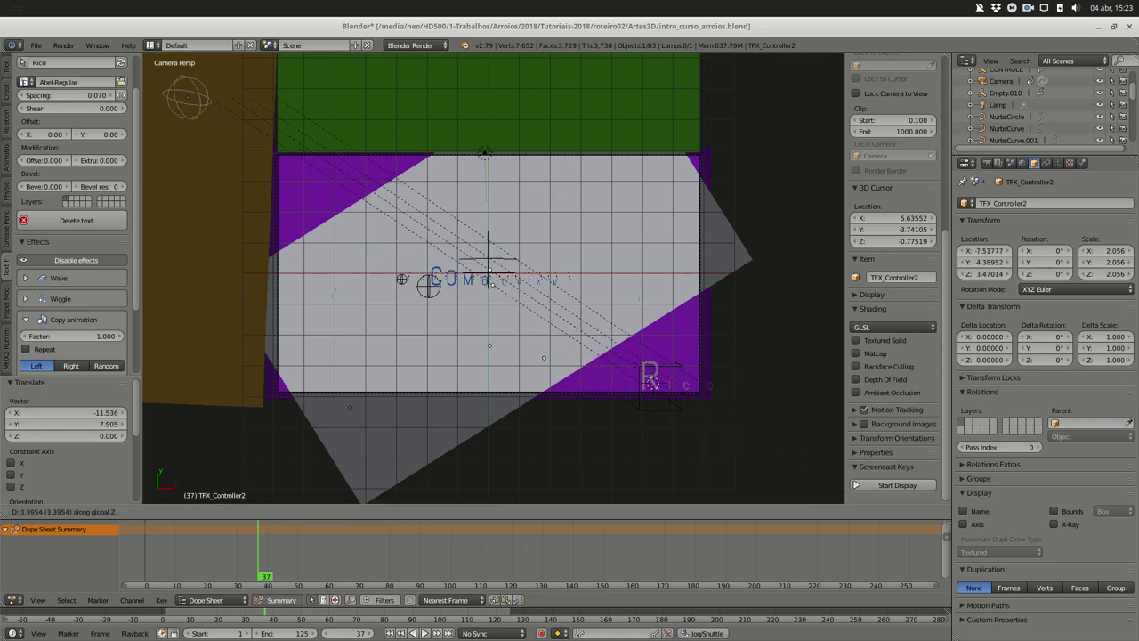
pyautogui.press('Return')
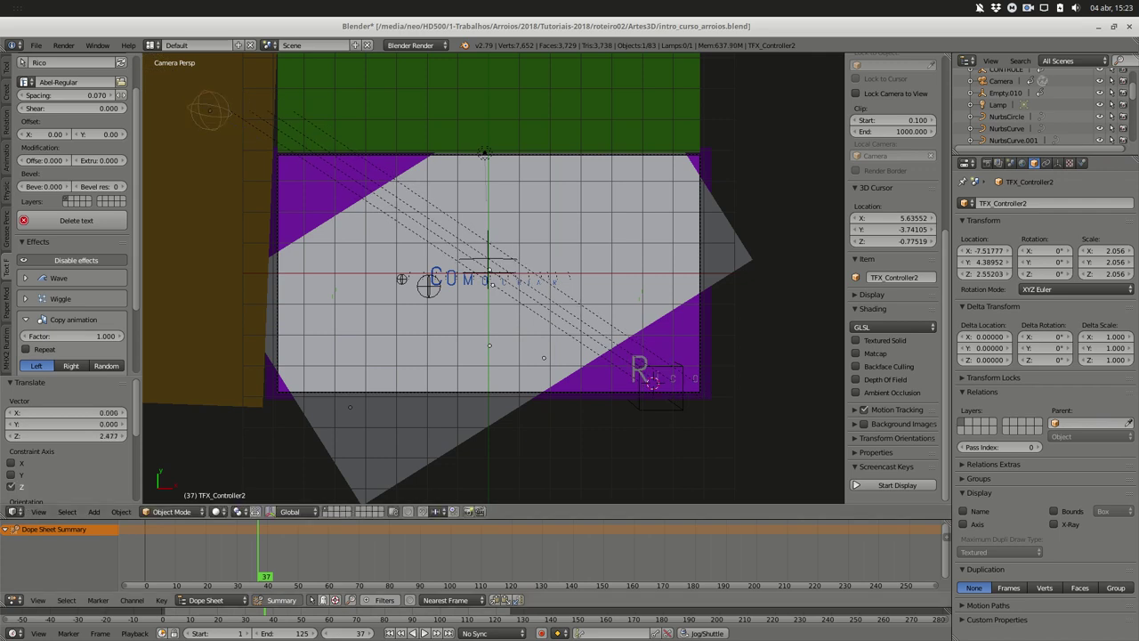
# Scrub the timeline and play to check the Rico letters appearing one by one
pyautogui.keyDown('alt'); pyautogui.scroll(12, 517, 284); pyautogui.keyUp('alt')
pyautogui.keyDown('alt'); pyautogui.scroll(-9, 517, 284); pyautogui.keyUp('alt')
pyautogui.keyDown('alt'); pyautogui.scroll(-6, 517, 285); pyautogui.keyUp('alt')
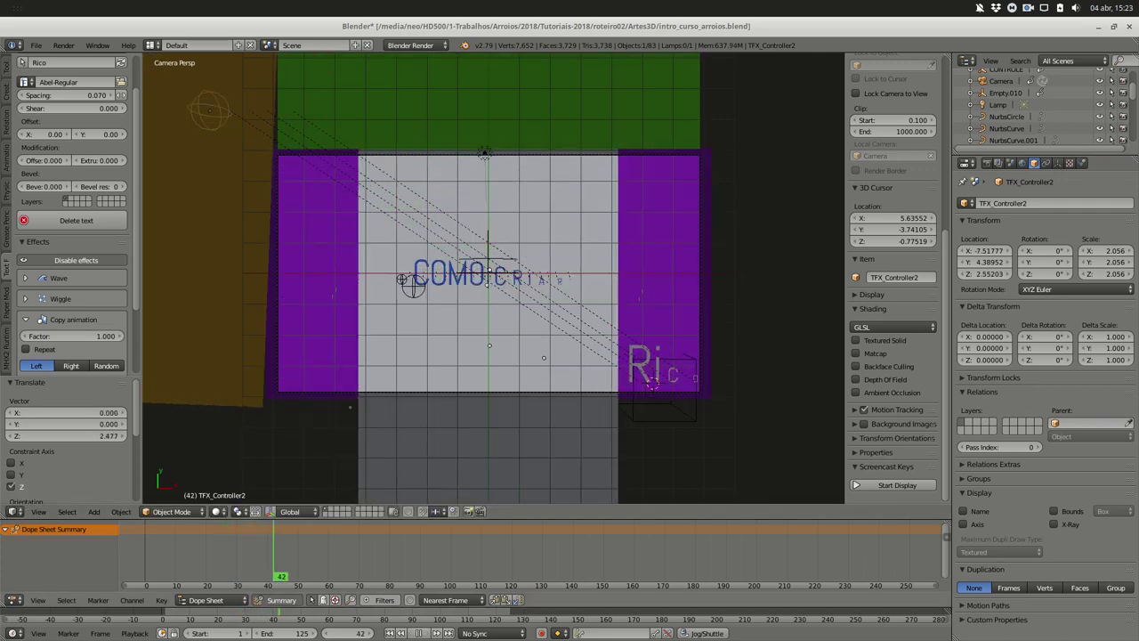
pyautogui.keyDown('alt'); pyautogui.scroll(-15, 517, 284); pyautogui.keyUp('alt')
pyautogui.keyDown('alt'); pyautogui.scroll(18, 517, 285); pyautogui.keyUp('alt')
pyautogui.keyDown('alt'); pyautogui.scroll(8, 517, 285); pyautogui.keyUp('alt')
pyautogui.keyDown('alt'); pyautogui.scroll(-11, 517, 284); pyautogui.keyUp('alt')
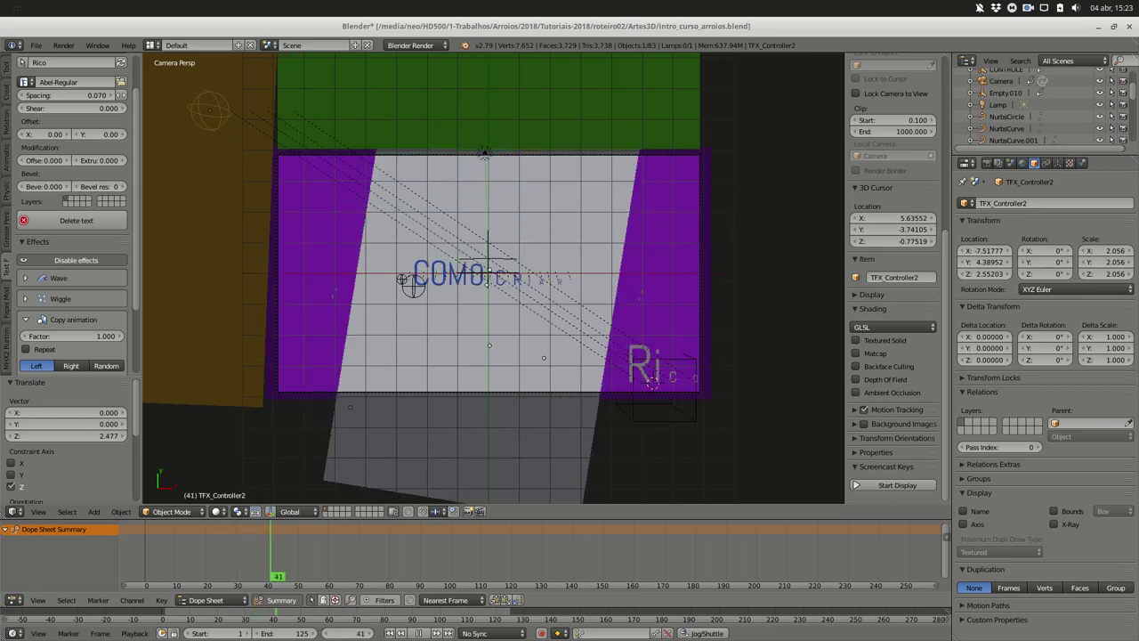
pyautogui.keyDown('alt'); pyautogui.scroll(-9, 516, 285); pyautogui.keyUp('alt')
pyautogui.keyDown('alt'); pyautogui.scroll(19, 517, 284); pyautogui.keyUp('alt')
pyautogui.keyDown('alt'); pyautogui.scroll(5, 517, 285); pyautogui.keyUp('alt')
pyautogui.keyDown('alt'); pyautogui.scroll(-20, 517, 285); pyautogui.keyUp('alt')
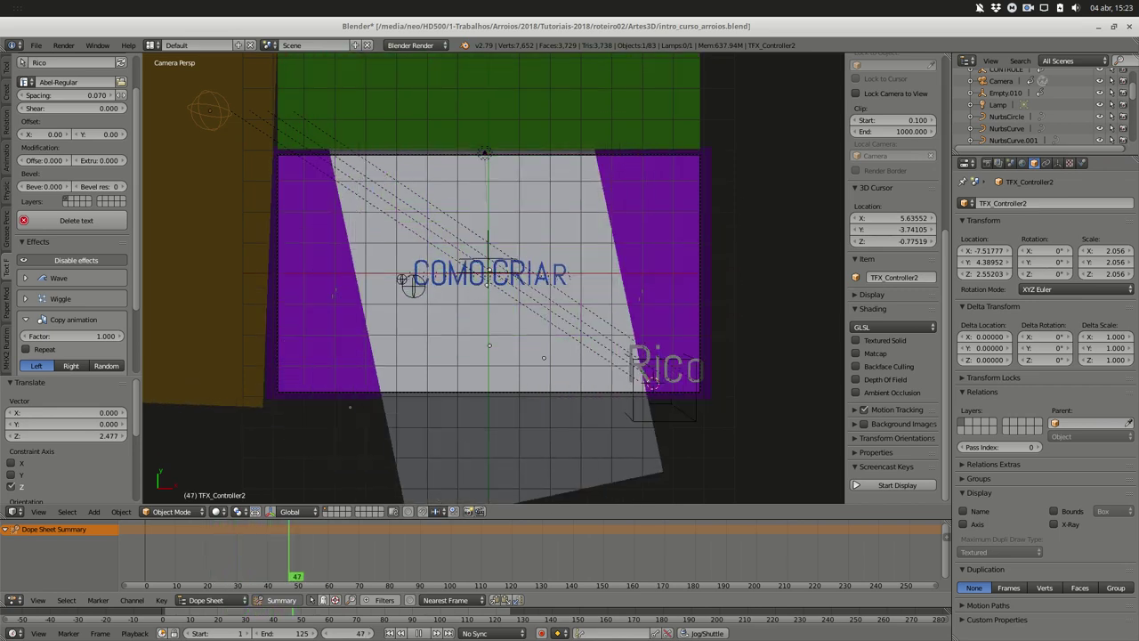
pyautogui.keyDown('alt'); pyautogui.scroll(-7, 517, 285); pyautogui.keyUp('alt')
pyautogui.keyDown('alt'); pyautogui.scroll(20, 517, 285); pyautogui.keyUp('alt')
pyautogui.keyDown('alt'); pyautogui.scroll(-9, 517, 285); pyautogui.keyUp('alt')
pyautogui.keyDown('alt'); pyautogui.scroll(-20, 516, 284); pyautogui.keyUp('alt')
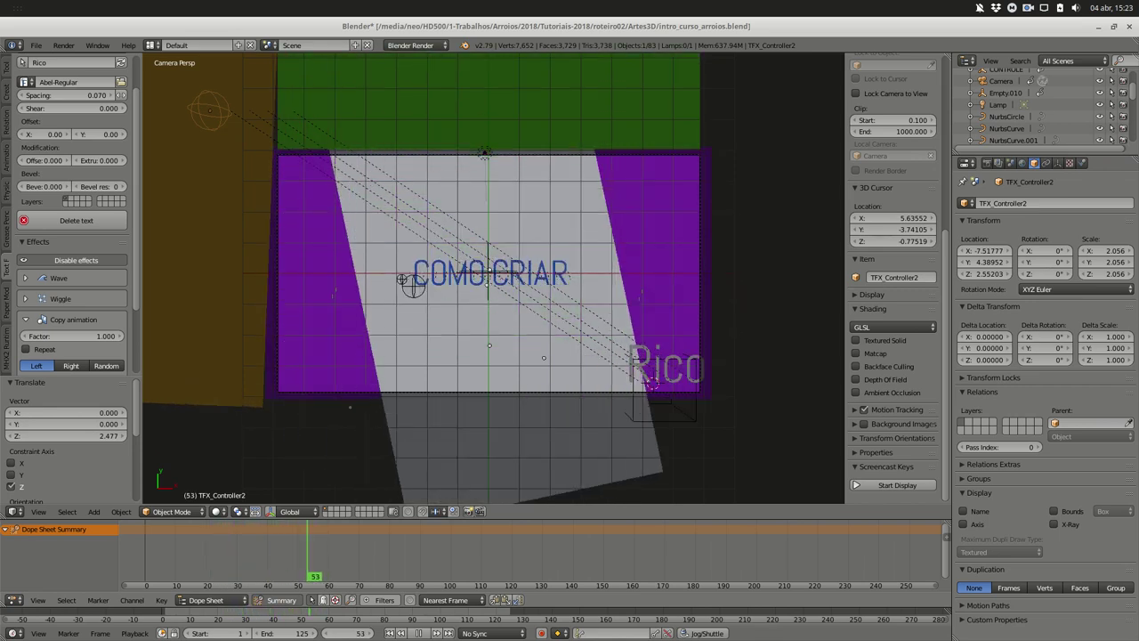
pyautogui.keyDown('alt'); pyautogui.scroll(15, 517, 285); pyautogui.keyUp('alt')
pyautogui.keyDown('alt'); pyautogui.scroll(16, 517, 285); pyautogui.keyUp('alt')
pyautogui.keyDown('alt'); pyautogui.scroll(-20, 517, 285); pyautogui.keyUp('alt')
pyautogui.keyDown('alt'); pyautogui.scroll(-2, 517, 285); pyautogui.keyUp('alt')
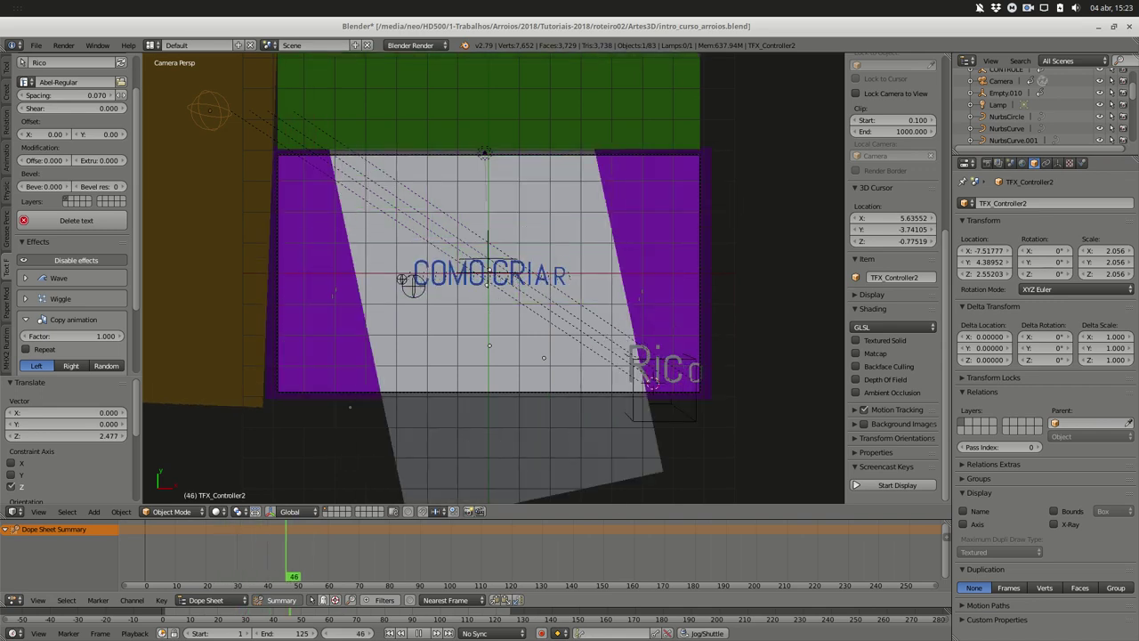
pyautogui.keyDown('alt'); pyautogui.scroll(15, 517, 285); pyautogui.keyUp('alt')
pyautogui.keyDown('alt'); pyautogui.scroll(-13, 517, 285); pyautogui.keyUp('alt')
pyautogui.hotkey('alt', 'a')
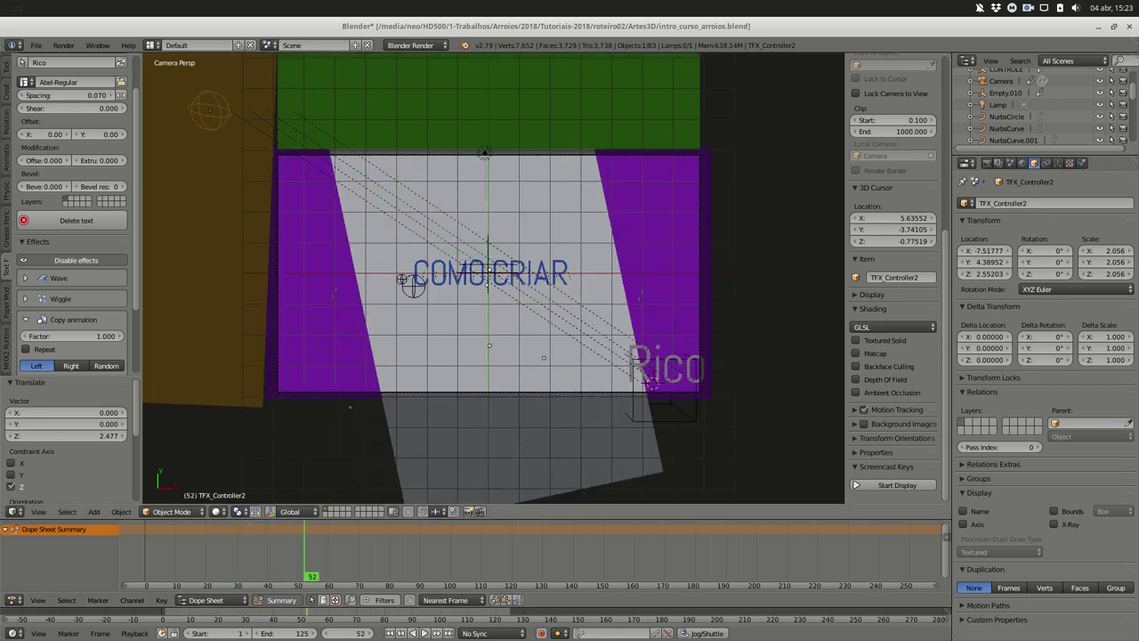
pyautogui.rightClick(659, 378)
pyautogui.keyDown('alt'); pyautogui.scroll(20, 658, 378); pyautogui.keyUp('alt')
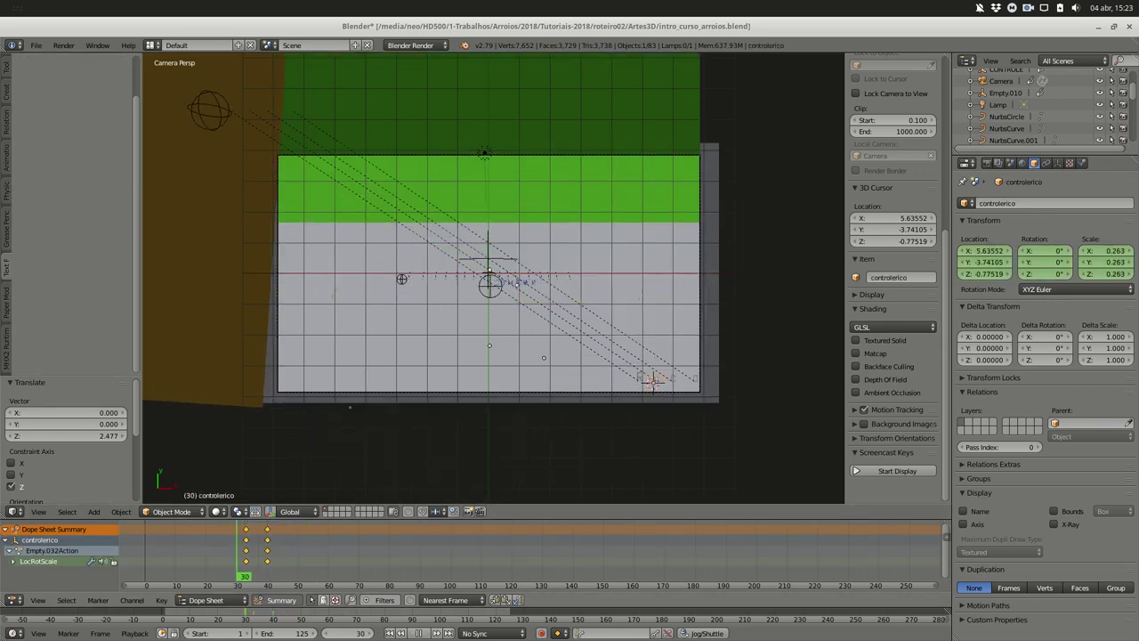
pyautogui.keyDown('alt'); pyautogui.scroll(-11, 658, 378); pyautogui.keyUp('alt')
pyautogui.keyDown('alt'); pyautogui.scroll(-6, 653, 380); pyautogui.keyUp('alt')
pyautogui.keyDown('alt'); pyautogui.scroll(15, 652, 381); pyautogui.keyUp('alt')
pyautogui.keyDown('alt'); pyautogui.scroll(-15, 652, 381); pyautogui.keyUp('alt')
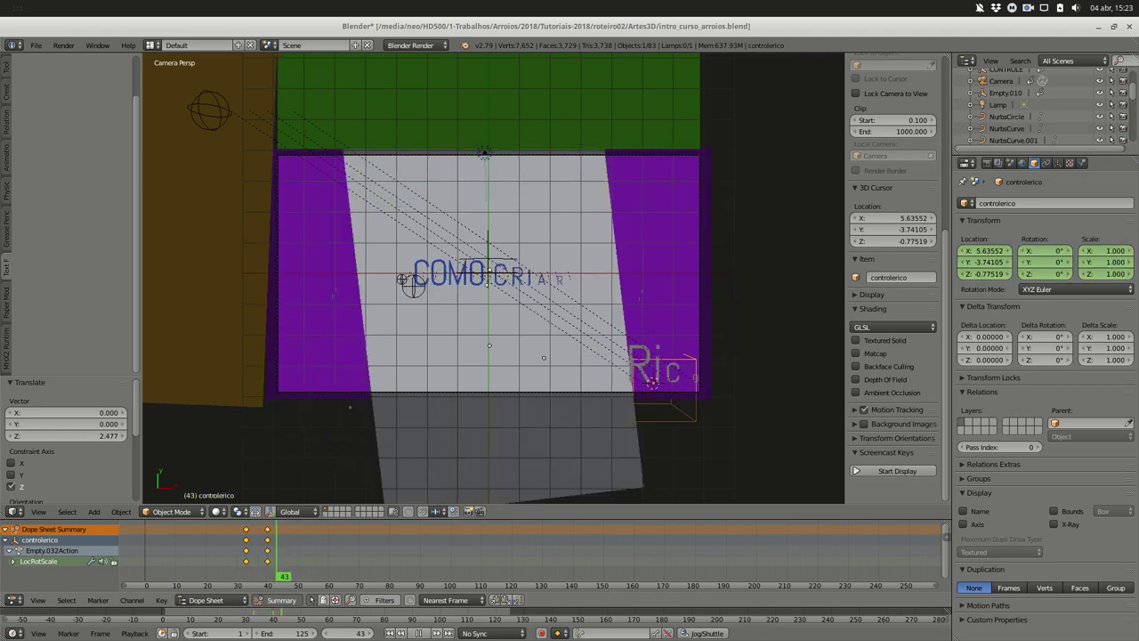
pyautogui.rightClick(652, 380)
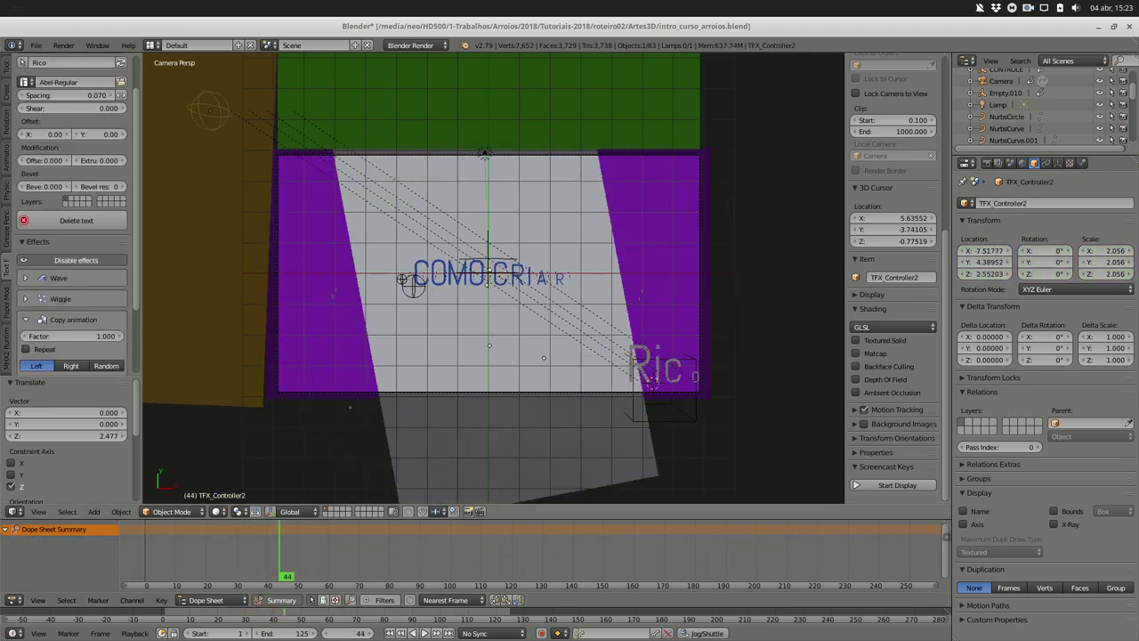
pyautogui.scroll(-4, 72, 214)
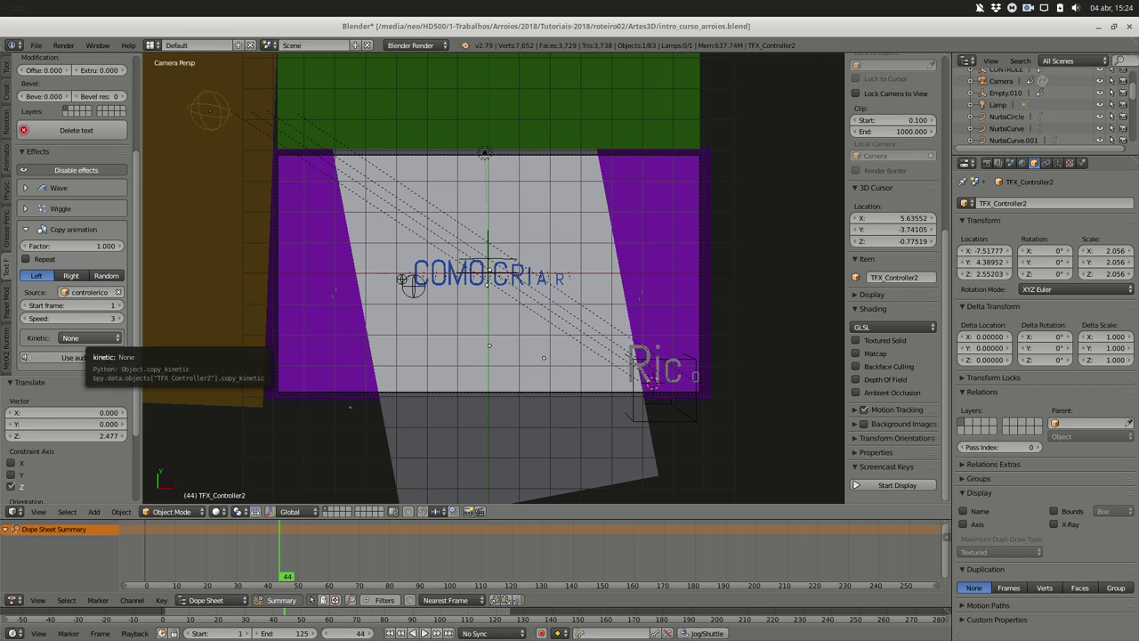
# Set the copied animation's Kinetic to Overshoot and play it to preview the bounce
pyautogui.click(89, 338)
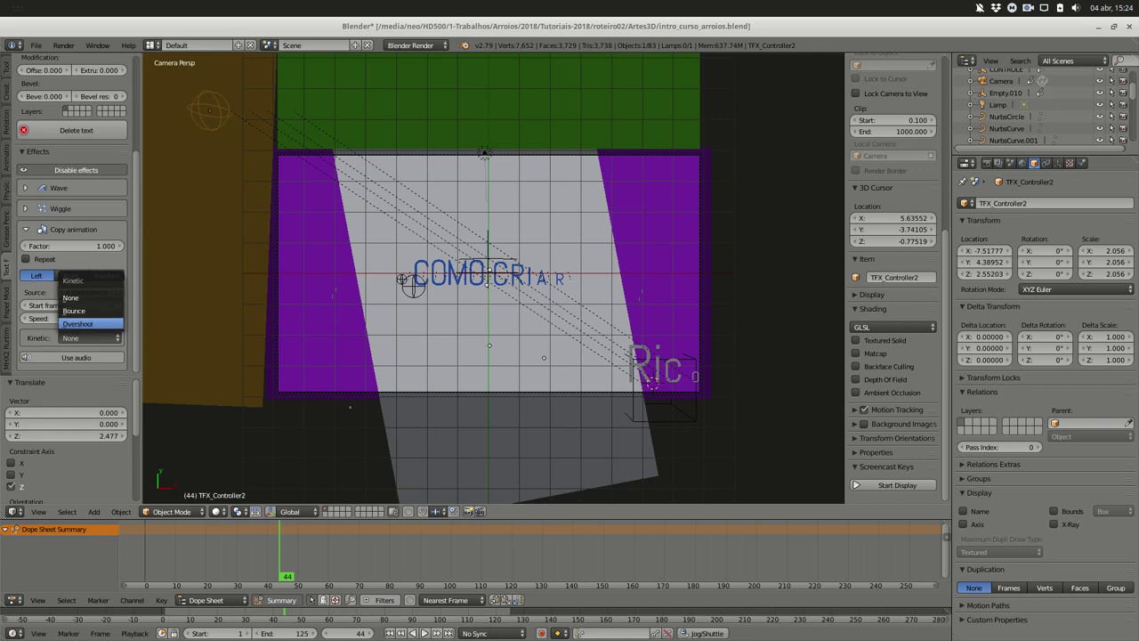
pyautogui.click(78, 323)
pyautogui.hotkey('shift', 'alt', 'a')
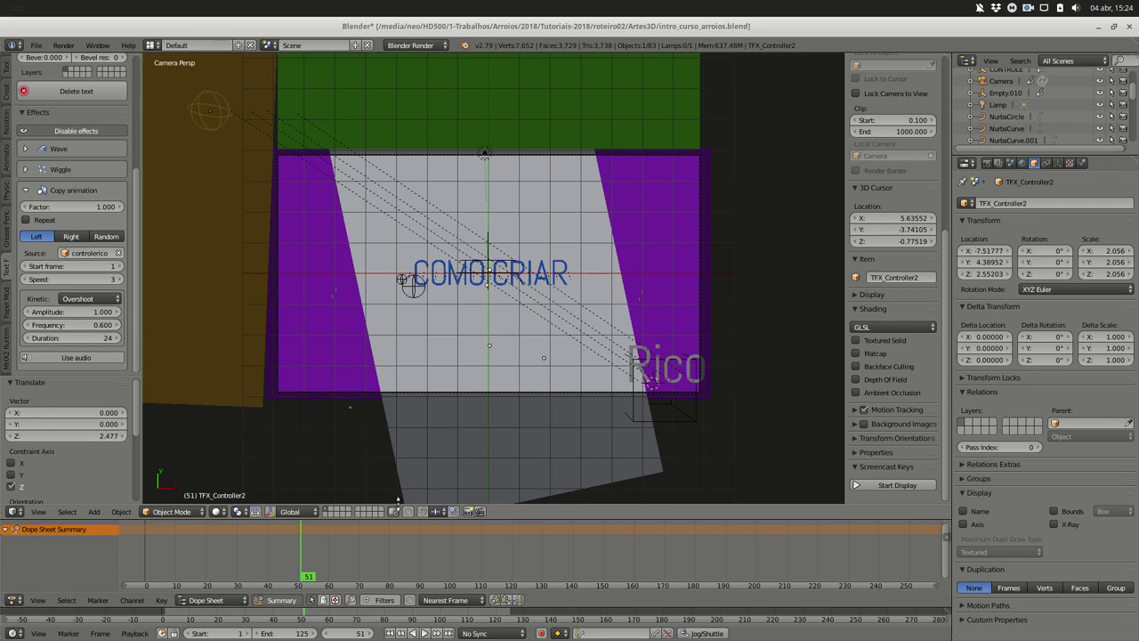
pyautogui.hotkey('shift', 'alt', 'a')
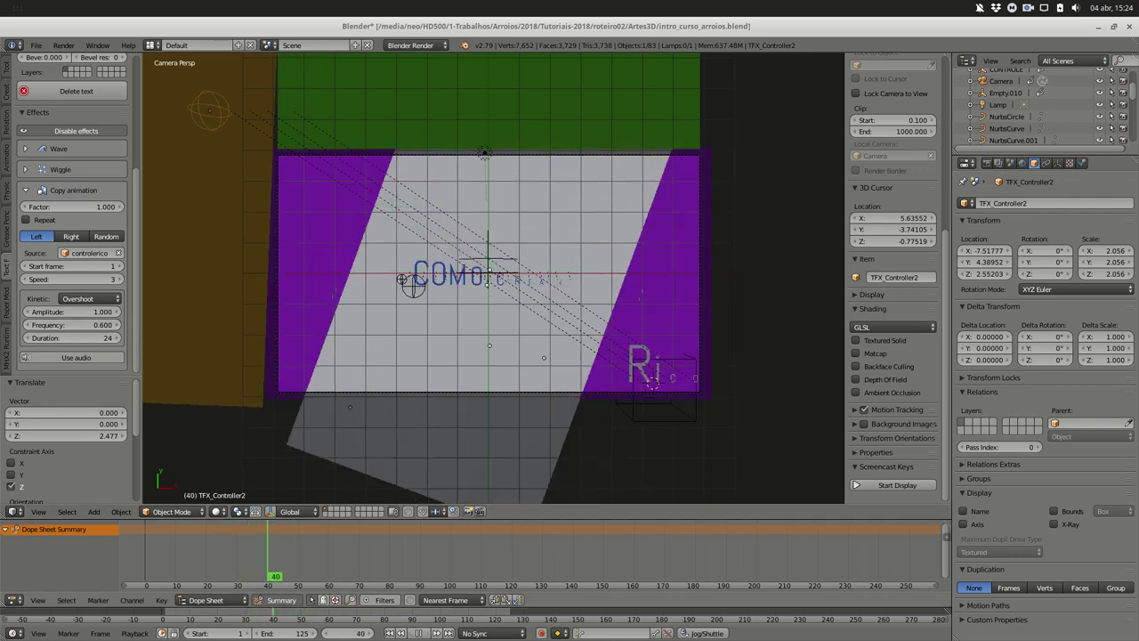
pyautogui.hotkey('alt', 'a')
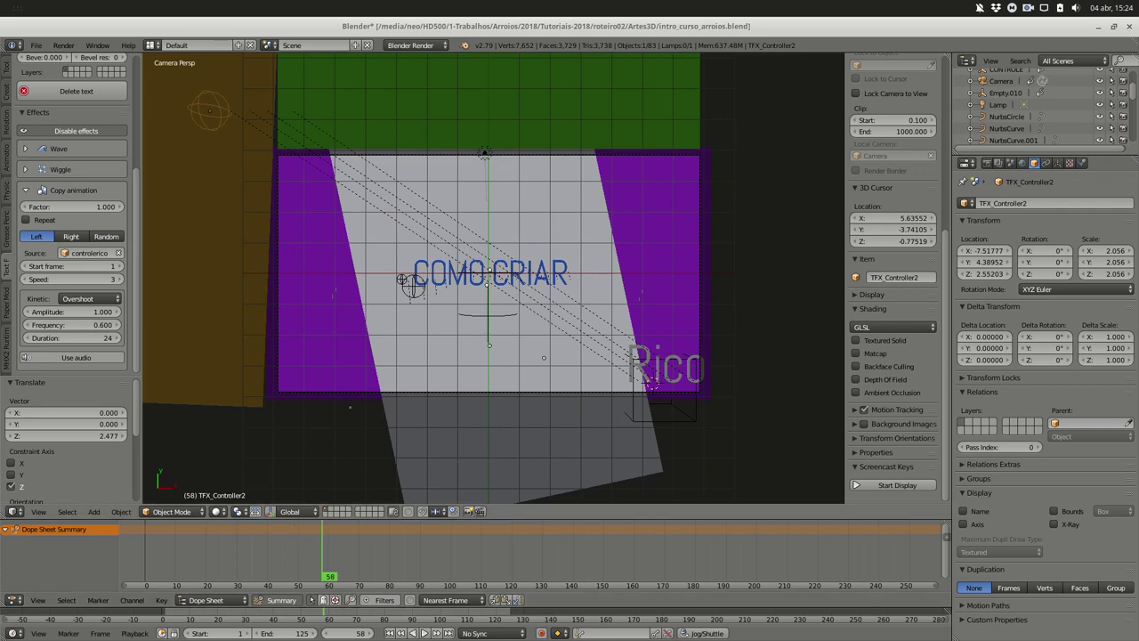
# Assign the existing corlinha material to the R of Rico
pyautogui.rightClick(653, 383)
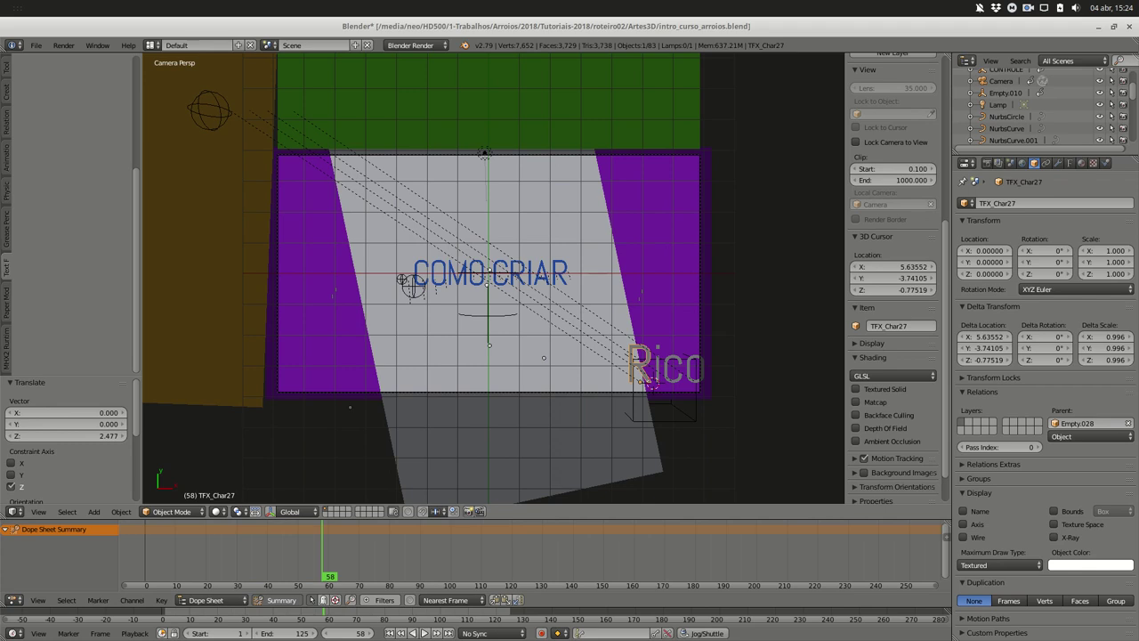
pyautogui.click(1080, 162)
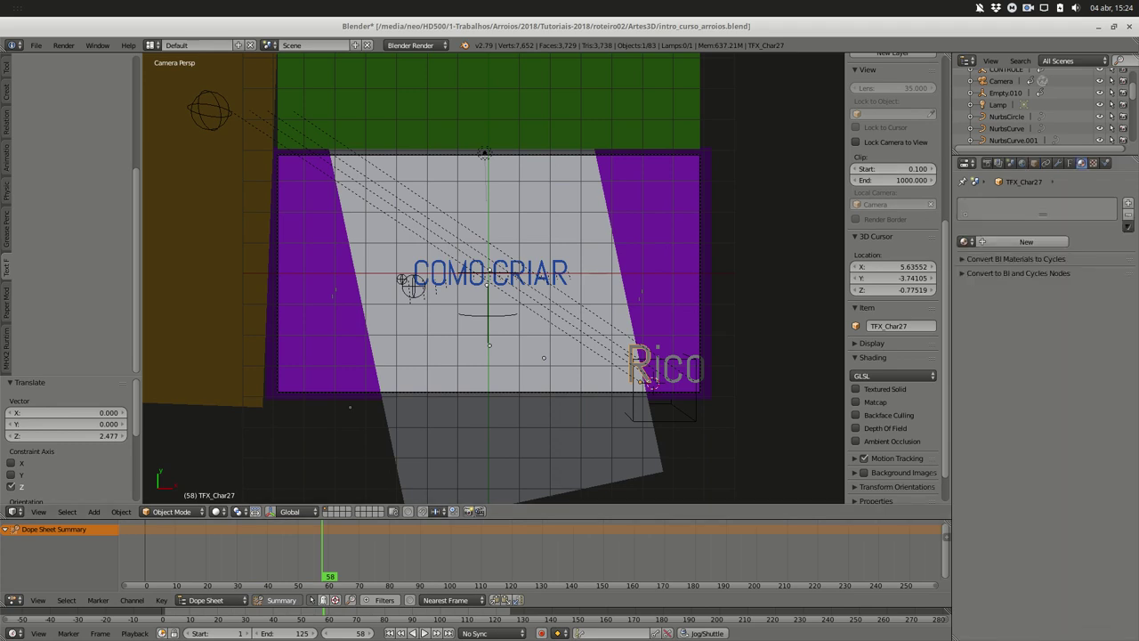
pyautogui.click(966, 241)
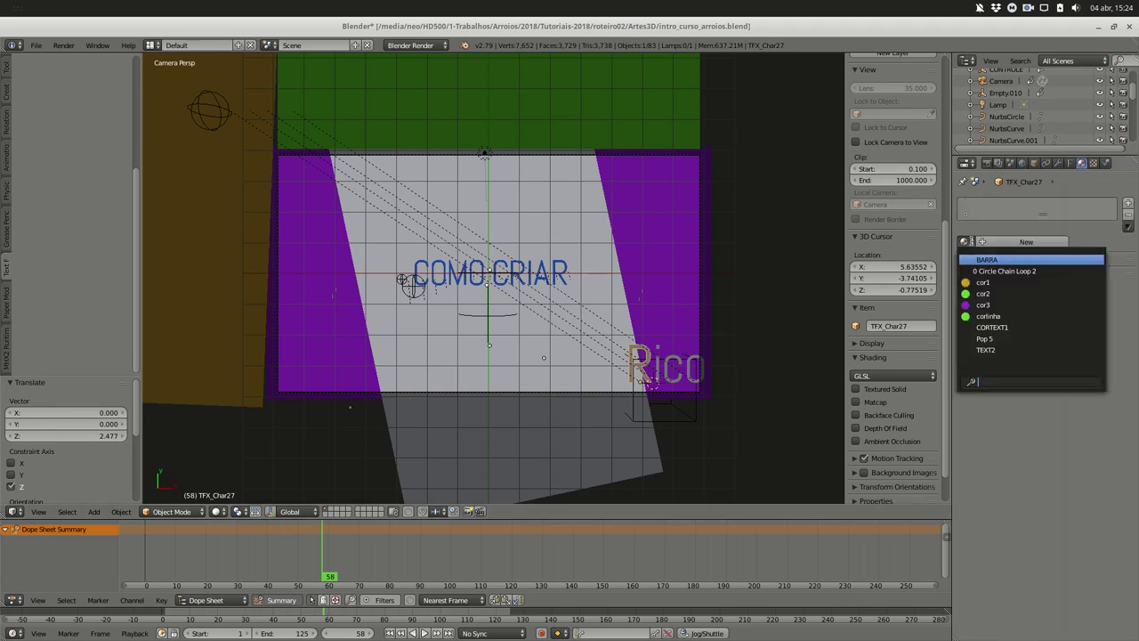
pyautogui.click(983, 315)
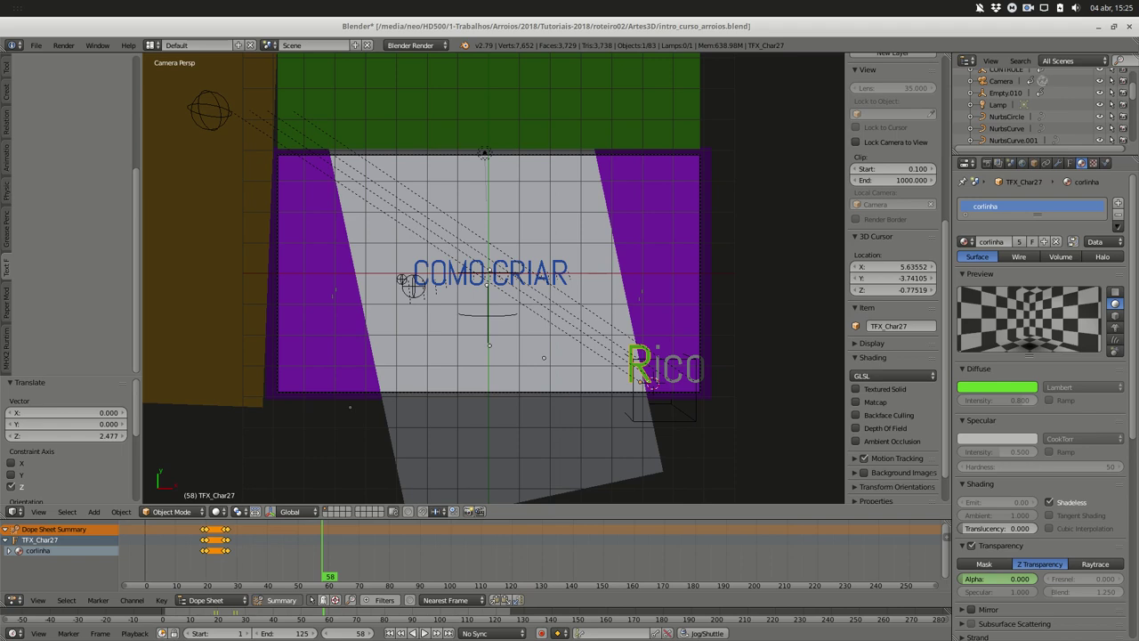
# Select the i, c and o letters, keeping the R as the active object
pyautogui.click(665, 365)
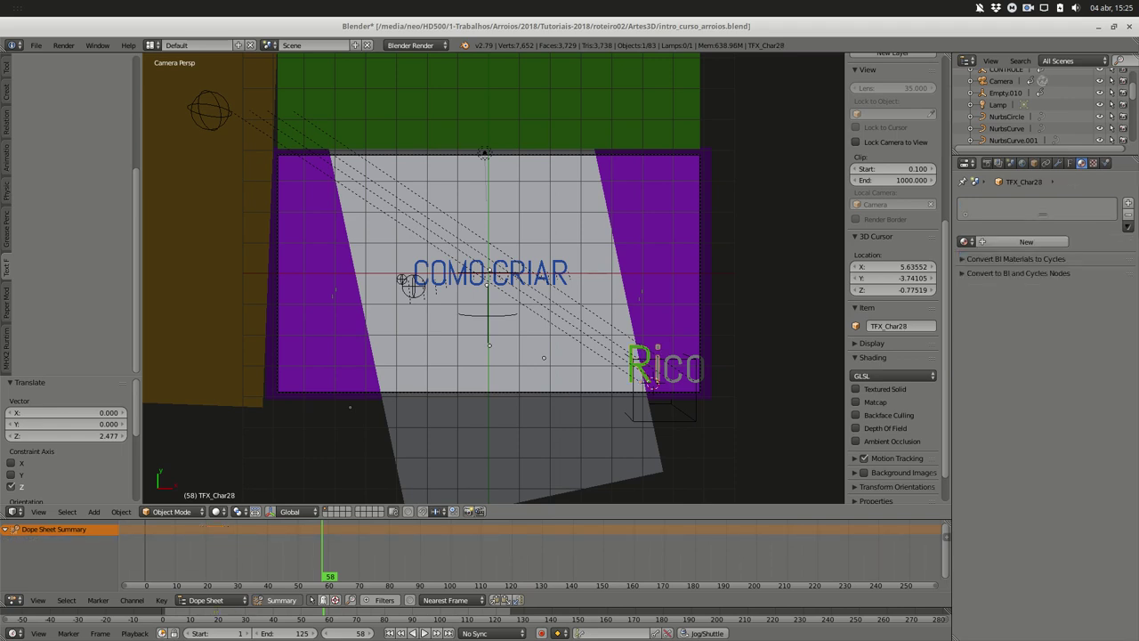
pyautogui.rightClick(672, 367)
pyautogui.rightClick(694, 367)
pyautogui.rightClick(652, 383)
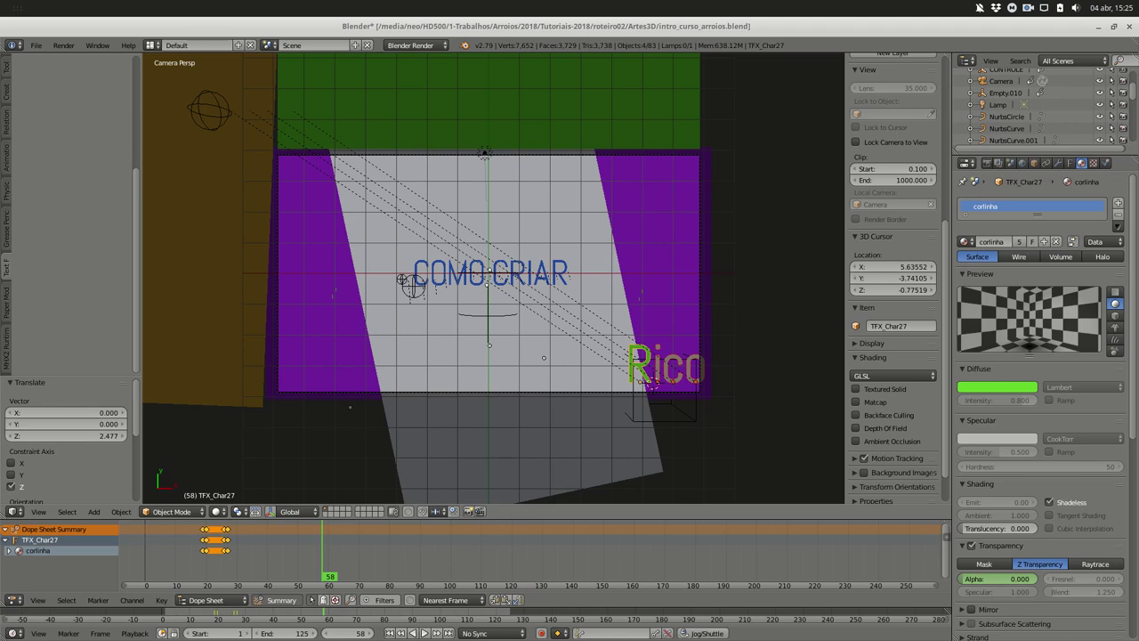
# Link Materials from the R to the other Rico letters, then play the animation
pyautogui.hotkey('ctrl', 'l')
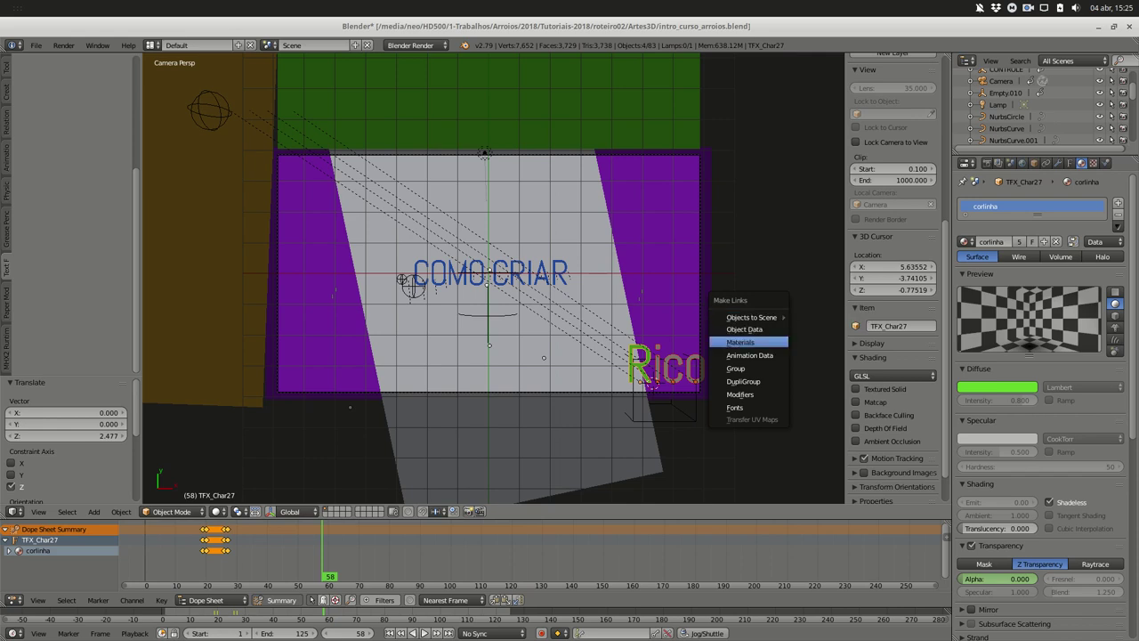
pyautogui.click(748, 342)
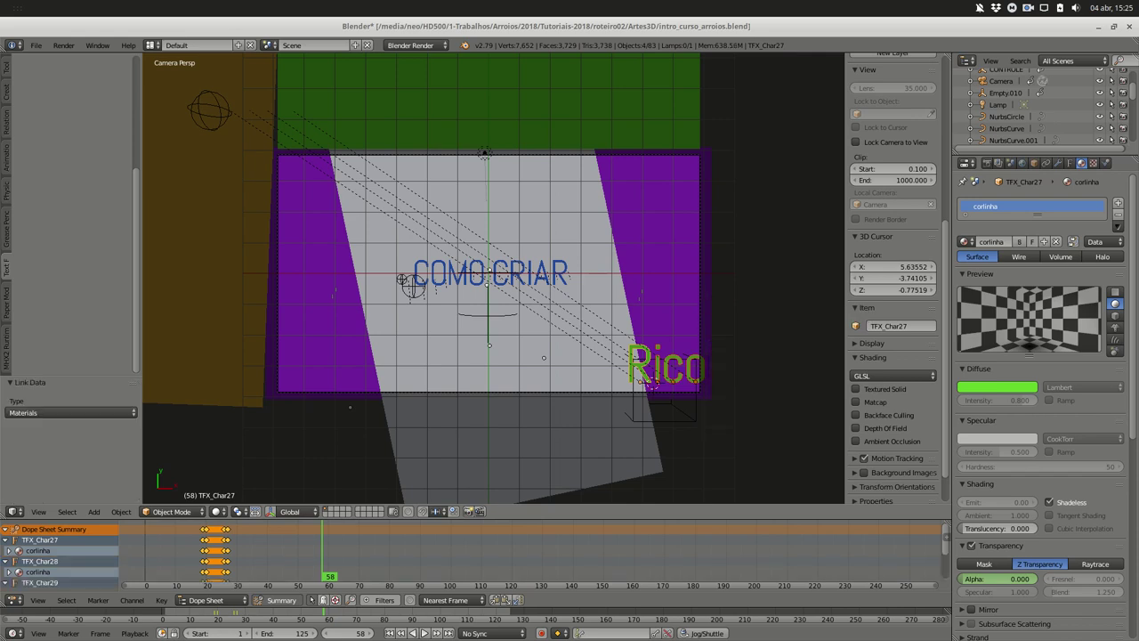
pyautogui.hotkey('alt', 'a')
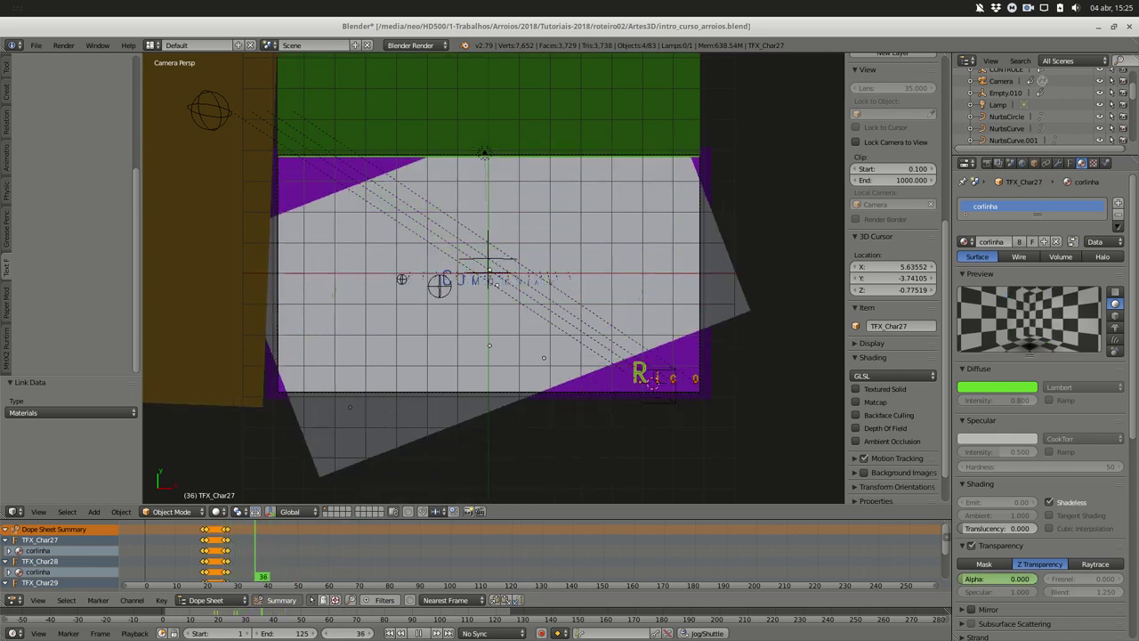
# Preview the reveal, step back to frame 29, and scroll the material panel to Transparency
pyautogui.hotkey('alt', 'a')
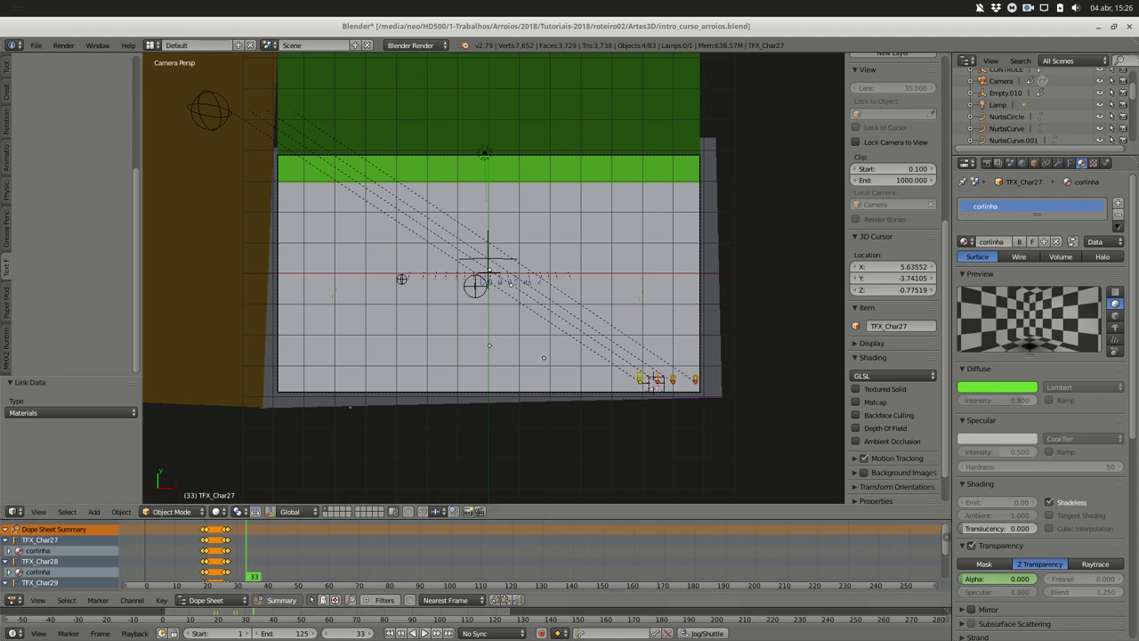
pyautogui.hotkey('alt', 'a')
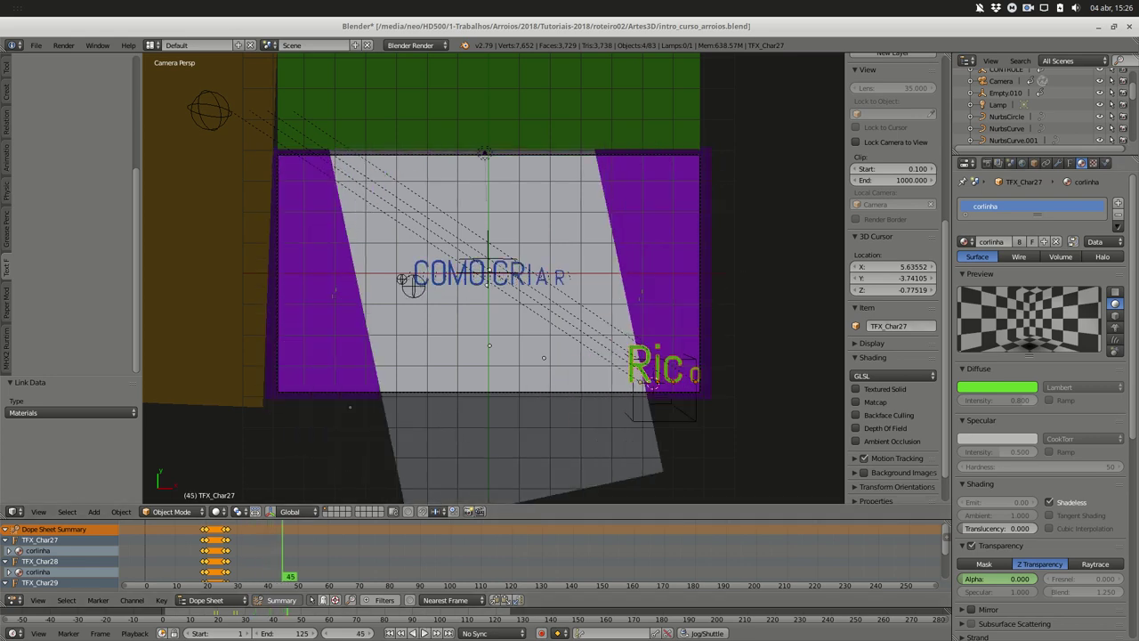
pyautogui.hotkey('alt', 'shift', 'a')
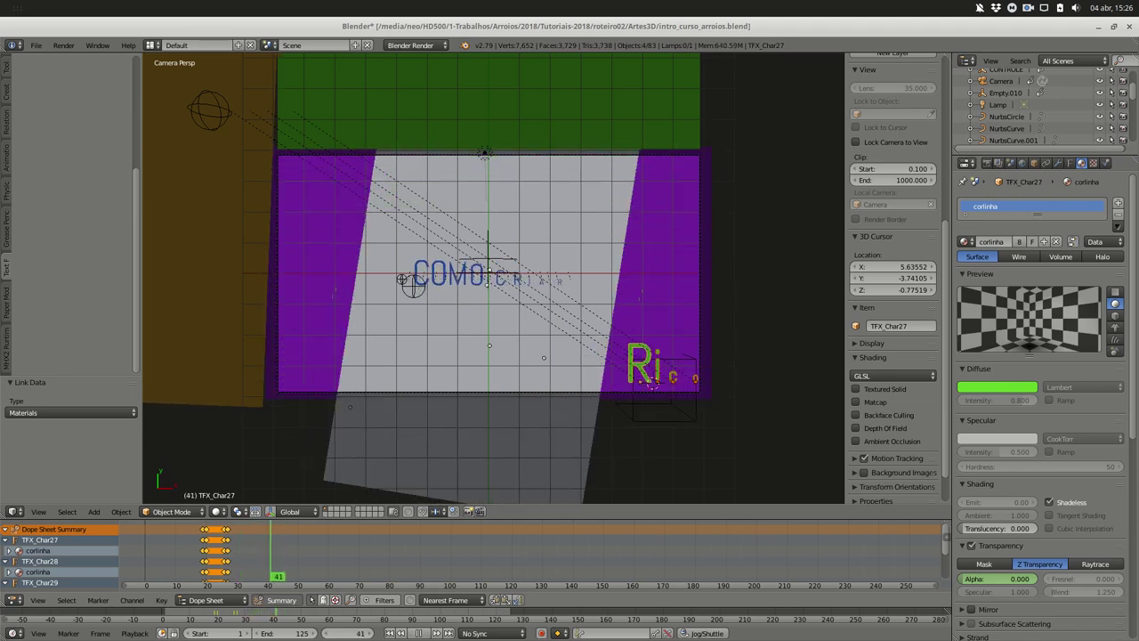
pyautogui.press('Escape')
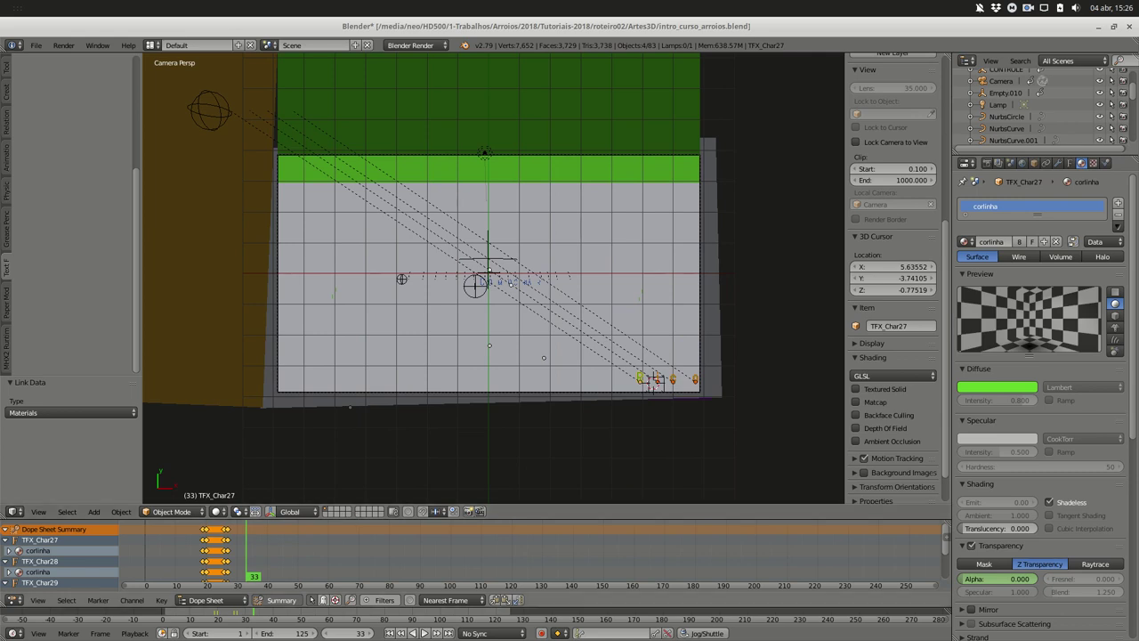
pyautogui.press('Left')
pyautogui.press('Left')
pyautogui.press('Left')
pyautogui.press('Left')
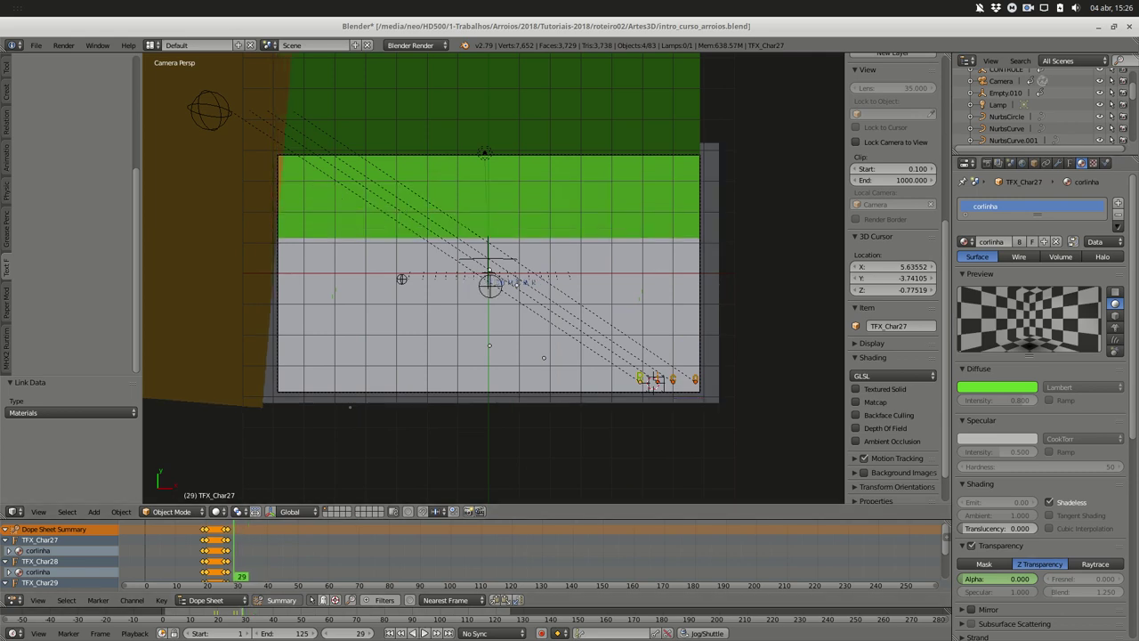
pyautogui.scroll(-5, 1041, 356)
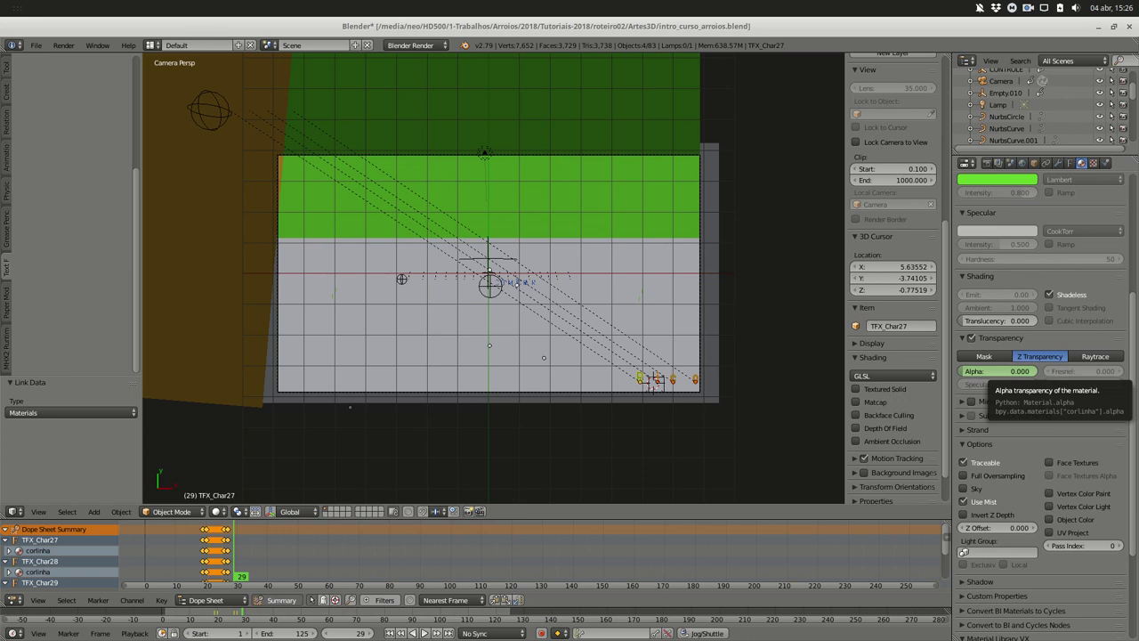
# Keyframe corlinha alpha 0.000 at frame 29, advance to frame 36, and play backward
pyautogui.press('i')
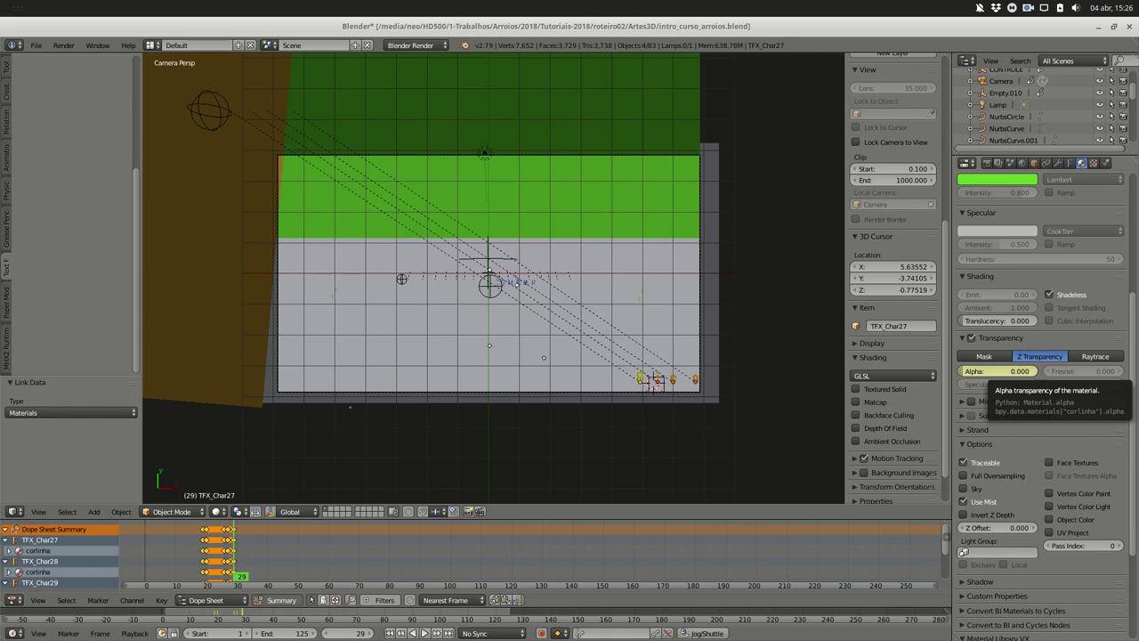
pyautogui.press('Right')
pyautogui.press('Right')
pyautogui.press('Right')
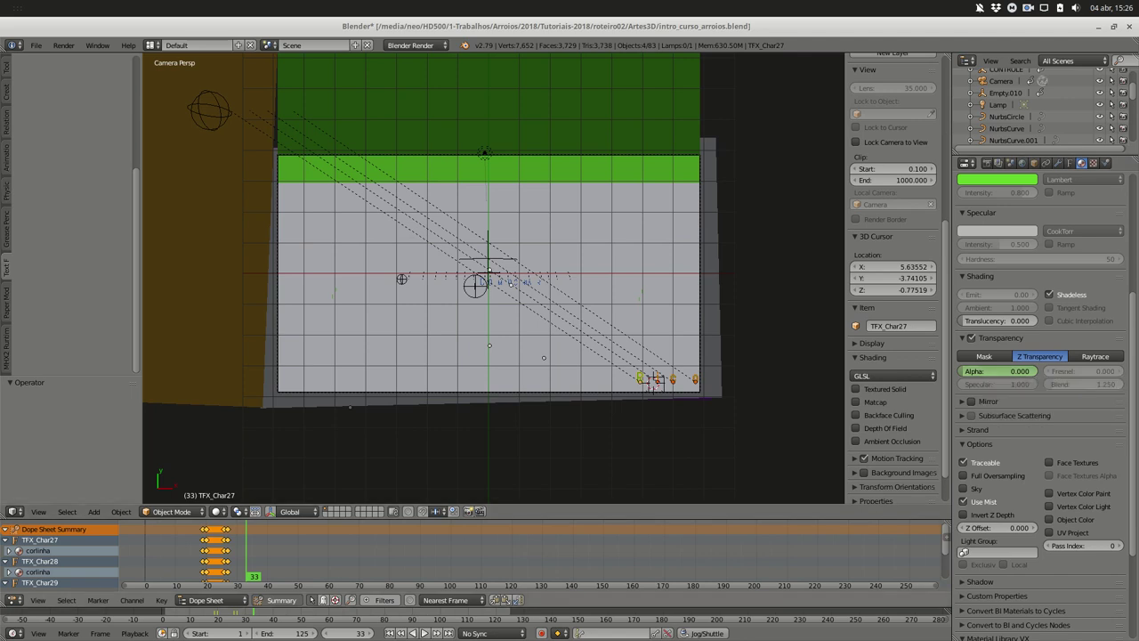
pyautogui.press('Right')
pyautogui.press('Right')
pyautogui.press('Right')
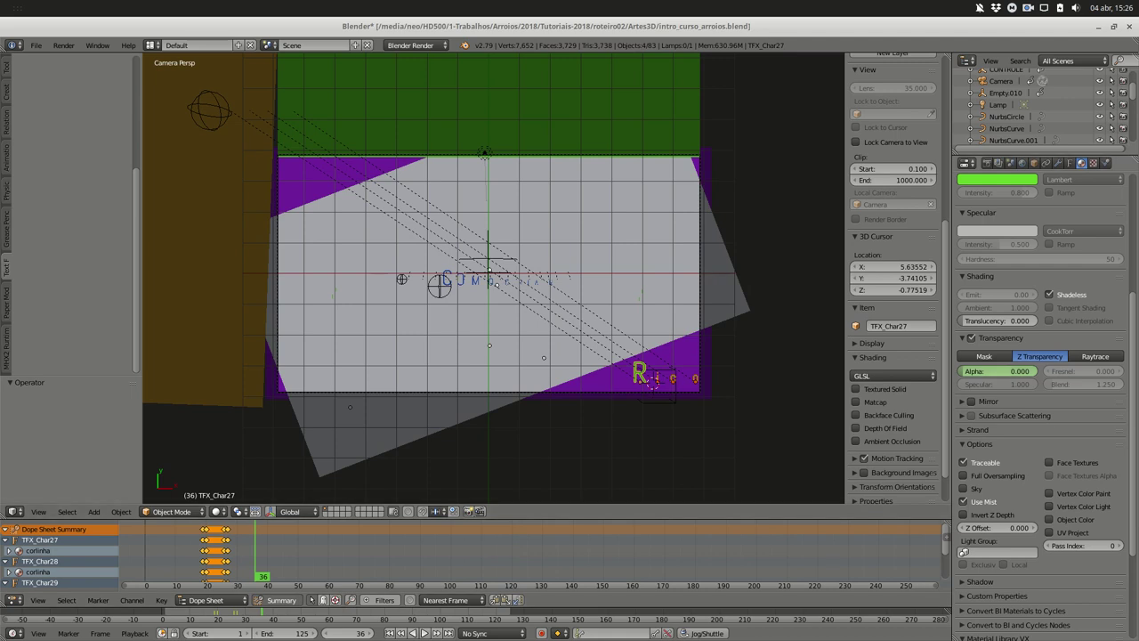
pyautogui.click(412, 633)
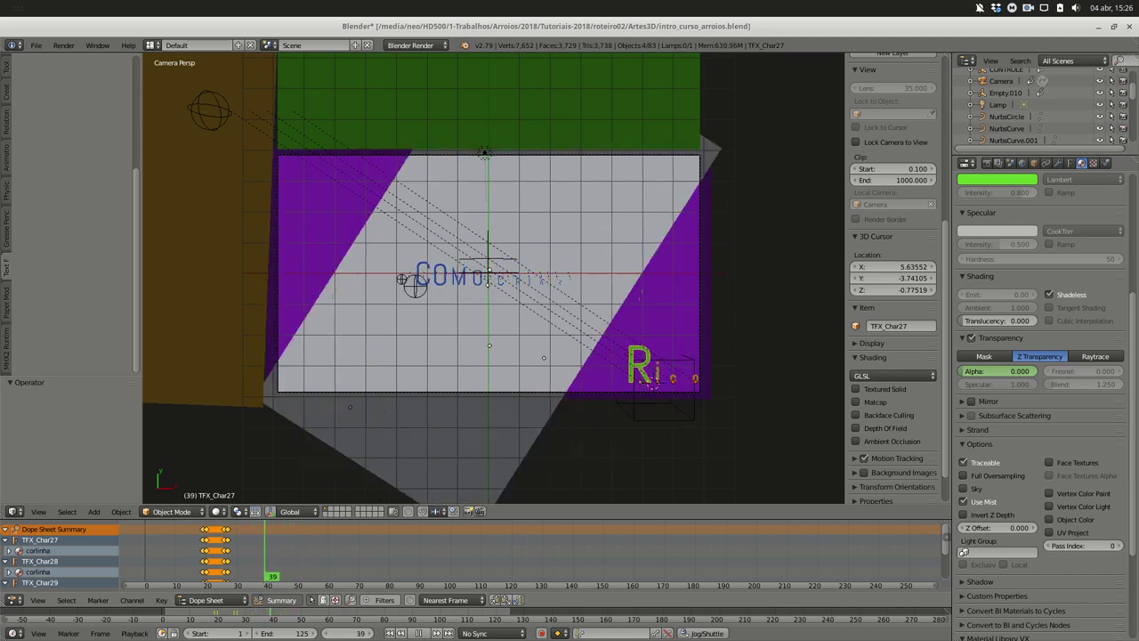
pyautogui.hotkey('alt', 'a')
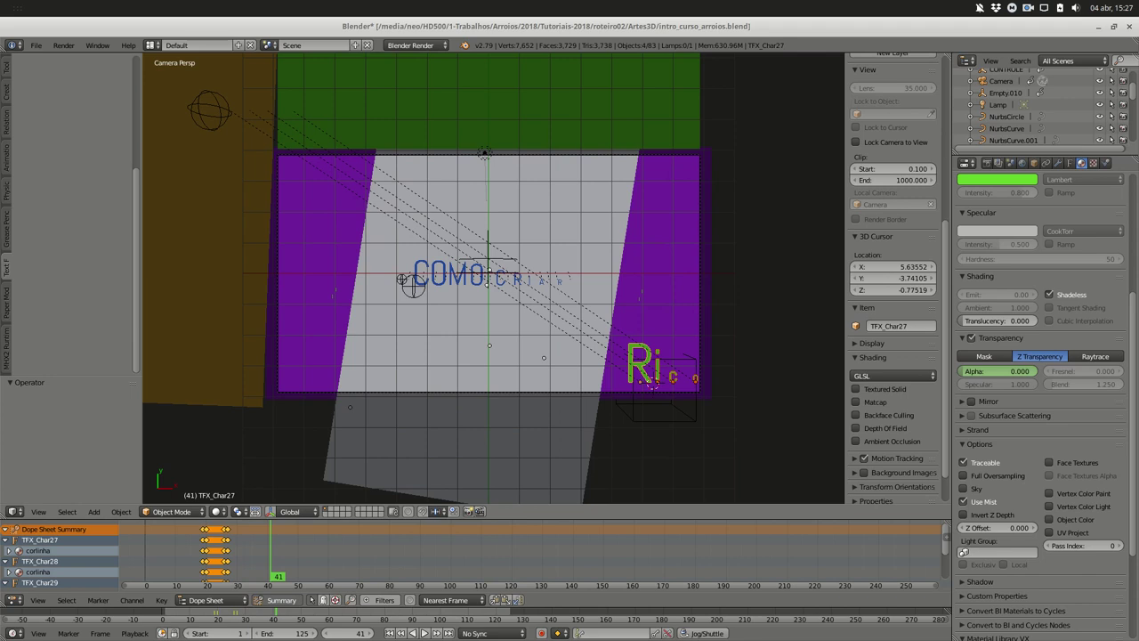
# Delete the Rico text object and its controlerico box
pyautogui.press('x')
pyautogui.click(650, 378)
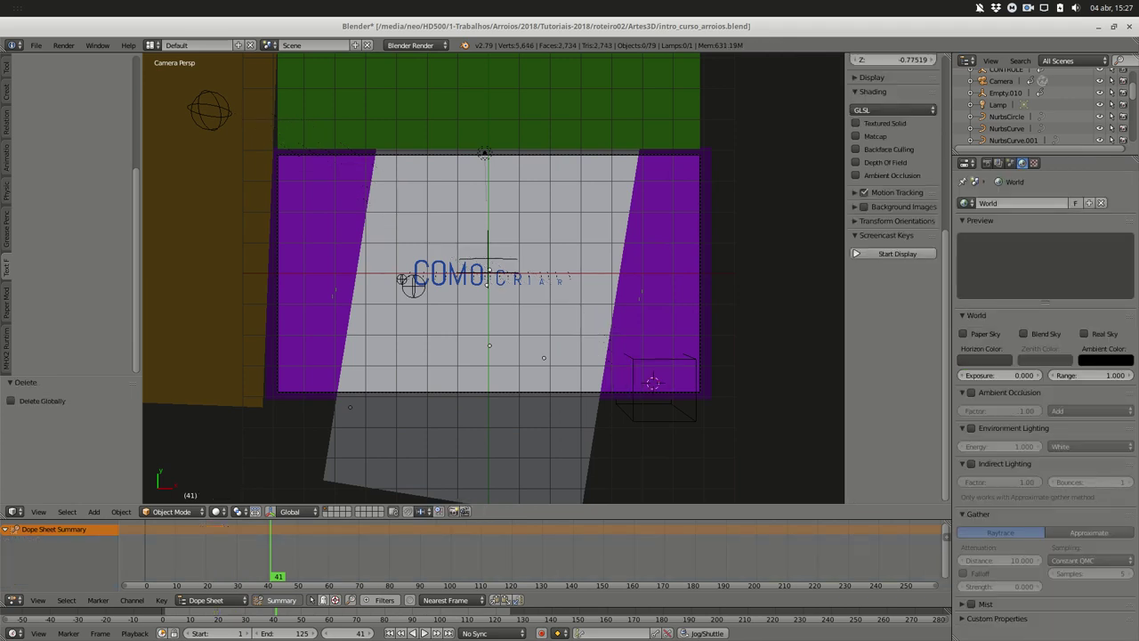
pyautogui.rightClick(653, 381)
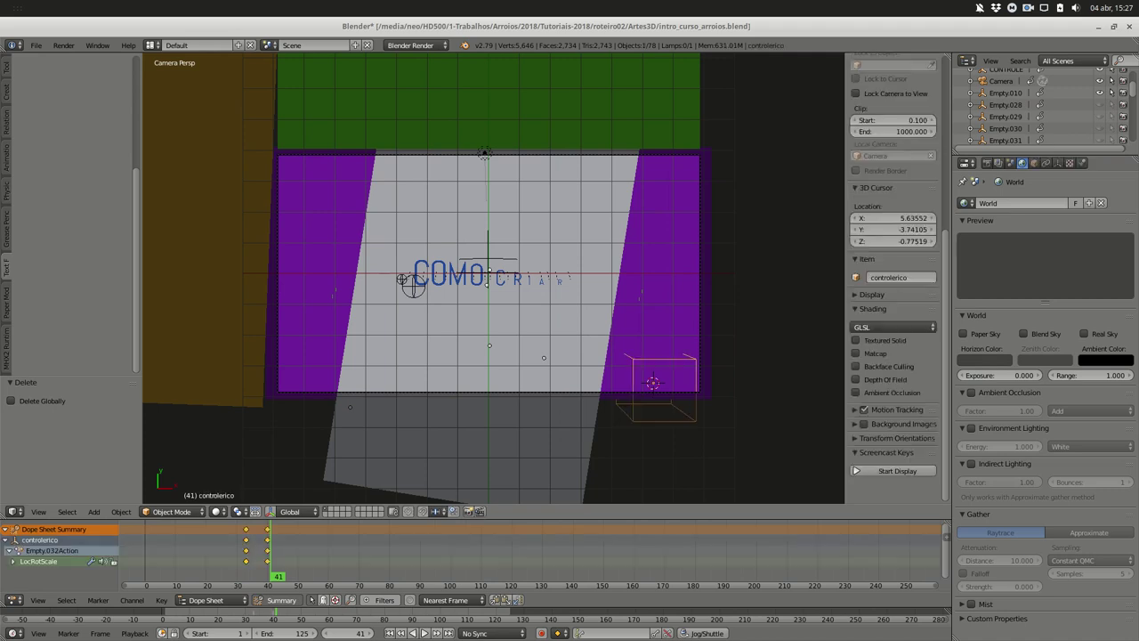
pyautogui.press('Delete')
# Play to frame 41, select the Pop 5 sunburst, and switch to the file manager
pyautogui.hotkey('alt', 'a')
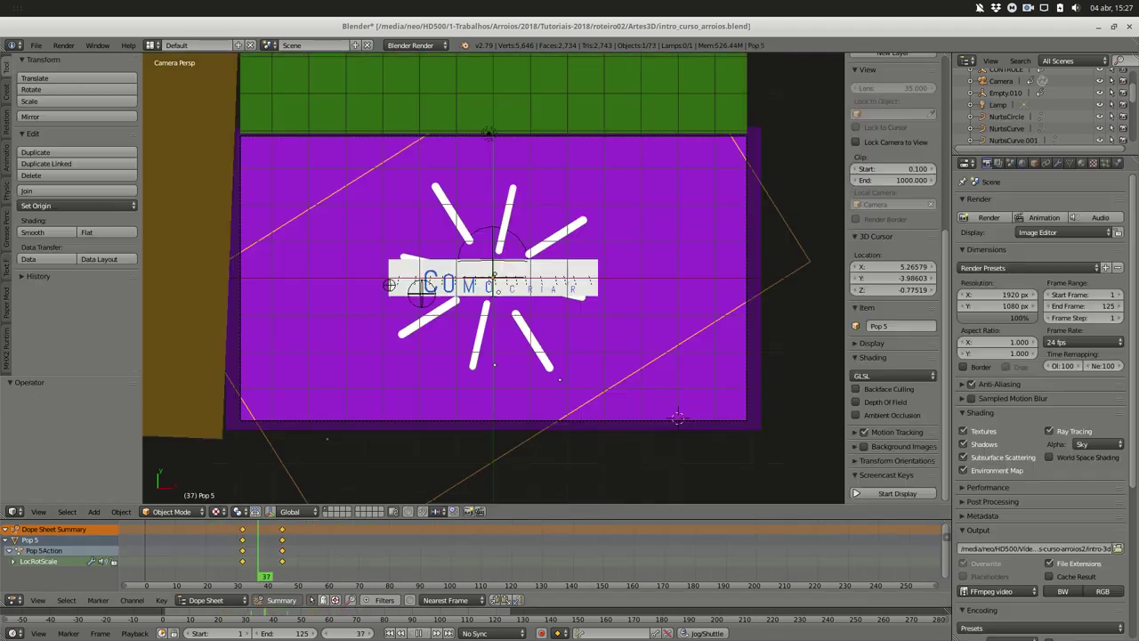
pyautogui.hotkey('alt', 'a')
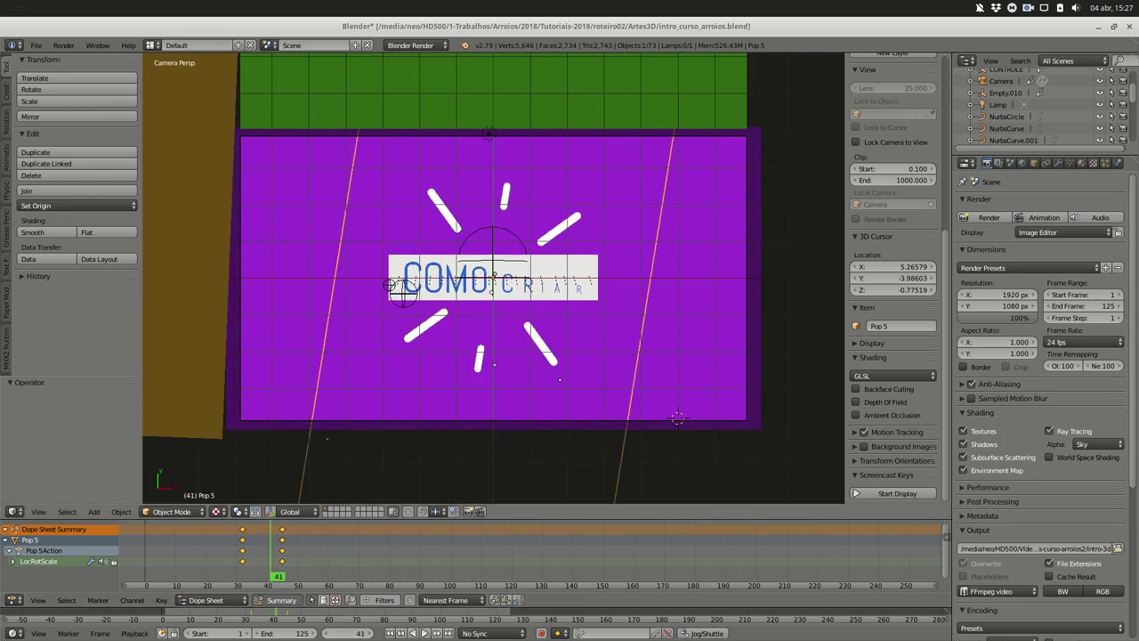
pyautogui.rightClick(677, 417)
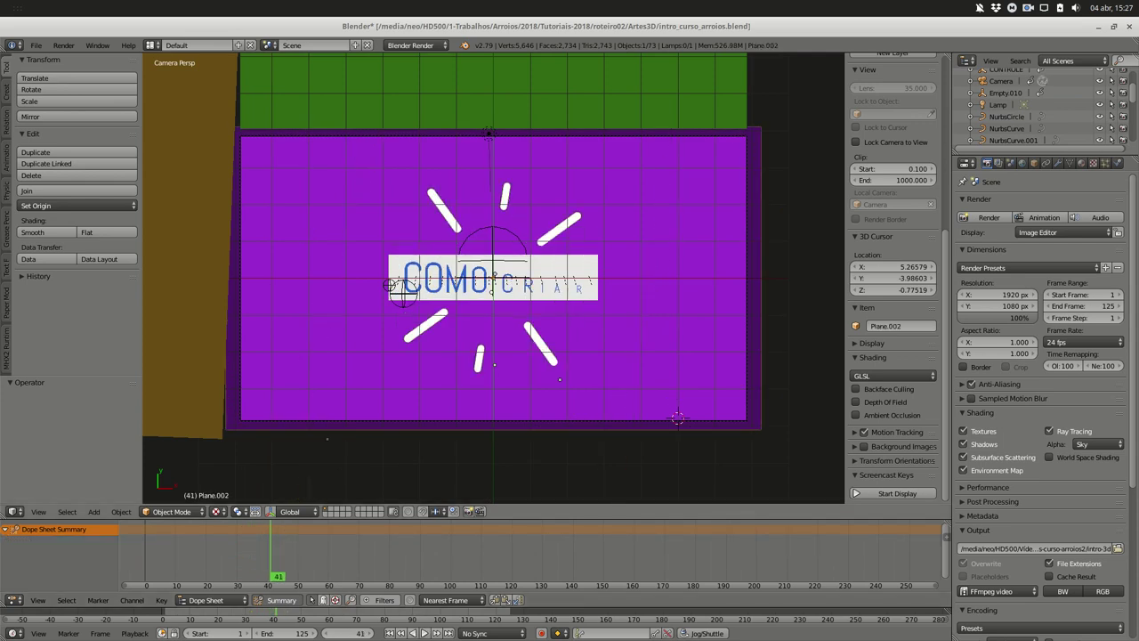
pyautogui.rightClick(677, 417)
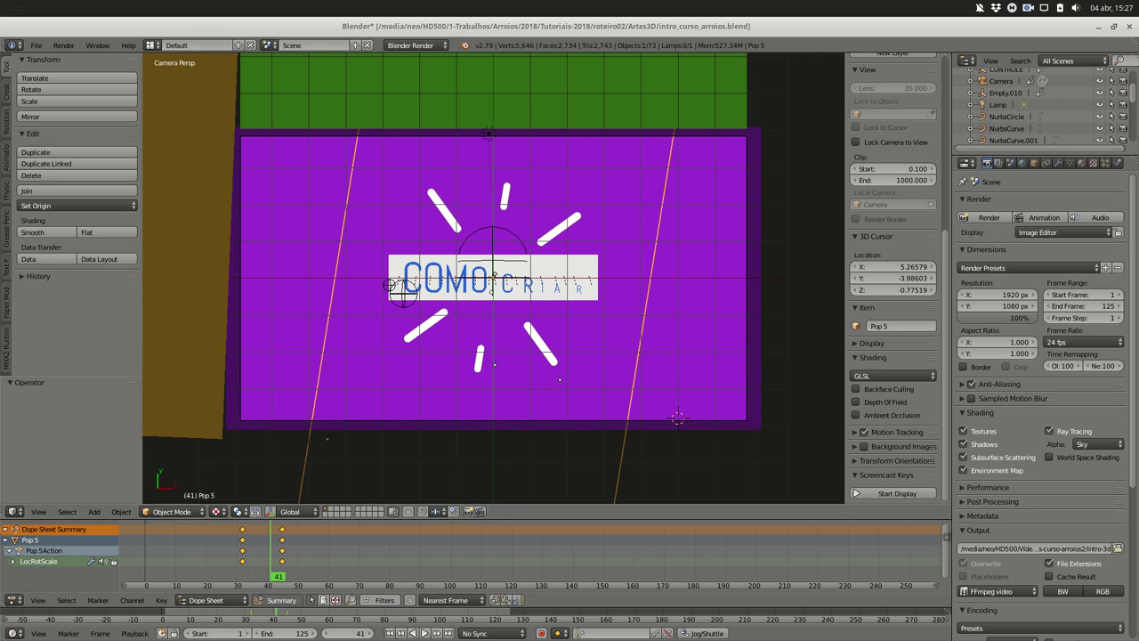
pyautogui.moveTo(2, 228)
pyautogui.click(17, 228)
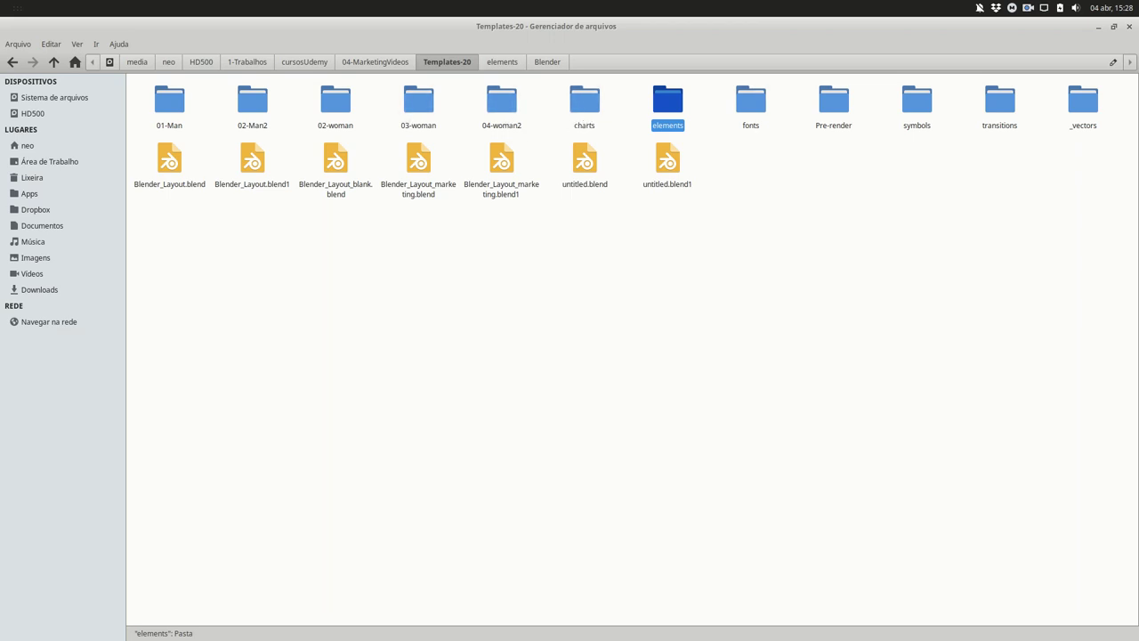
# Open Pre-render/elements and select the popA0001-0016.mov and popb0001-0016.mov clips
pyautogui.doubleClick(834, 103)
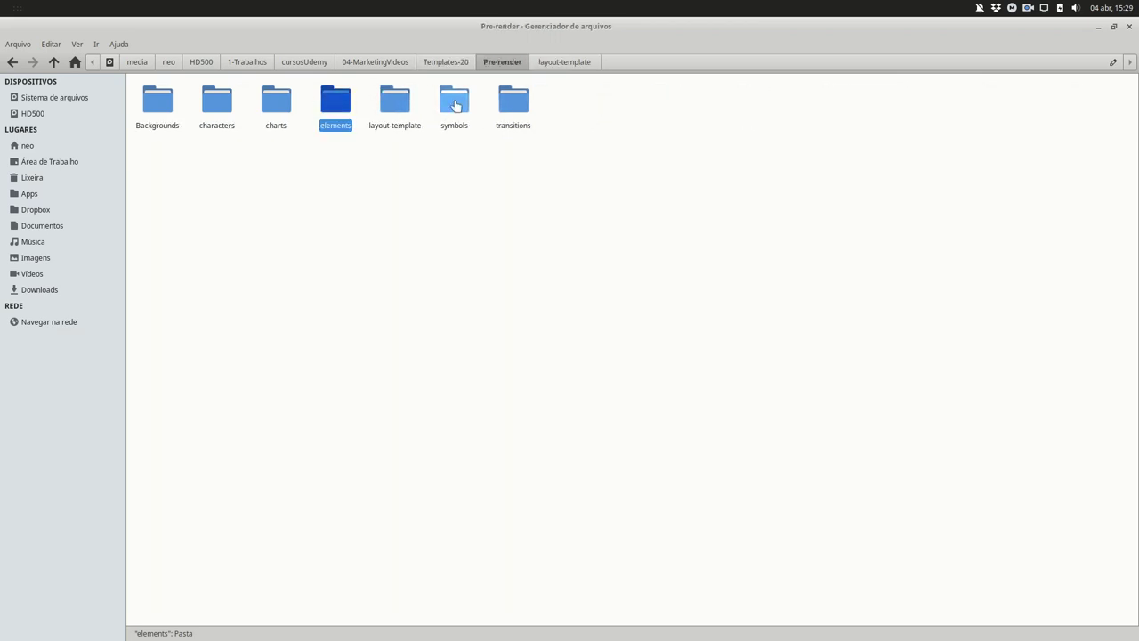
pyautogui.doubleClick(338, 105)
pyautogui.click(319, 107)
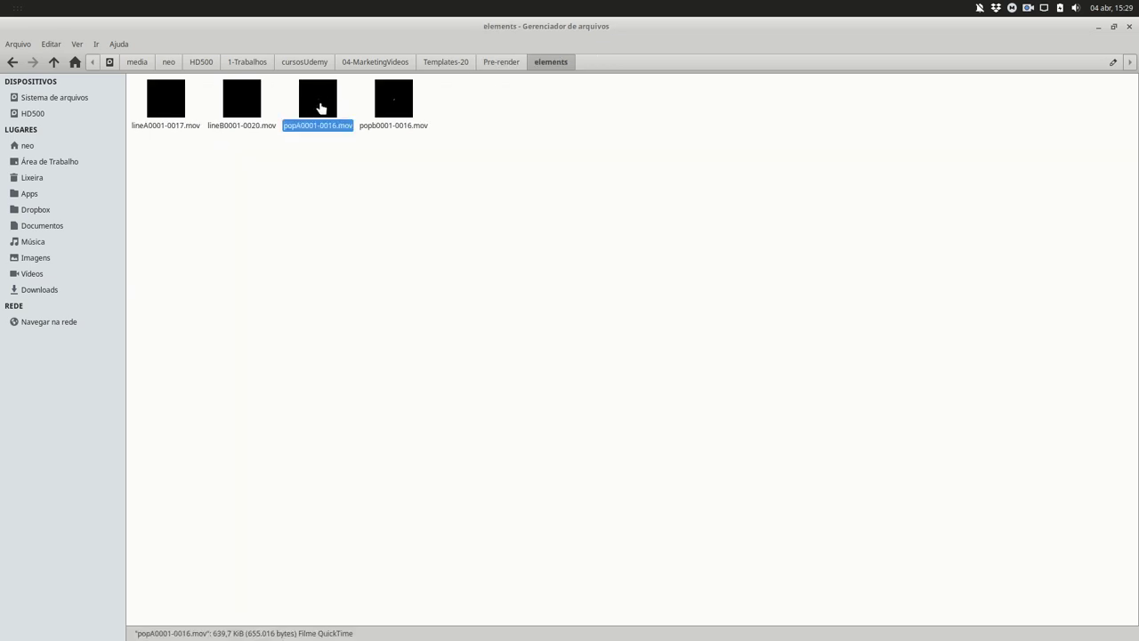
pyautogui.click(374, 102)
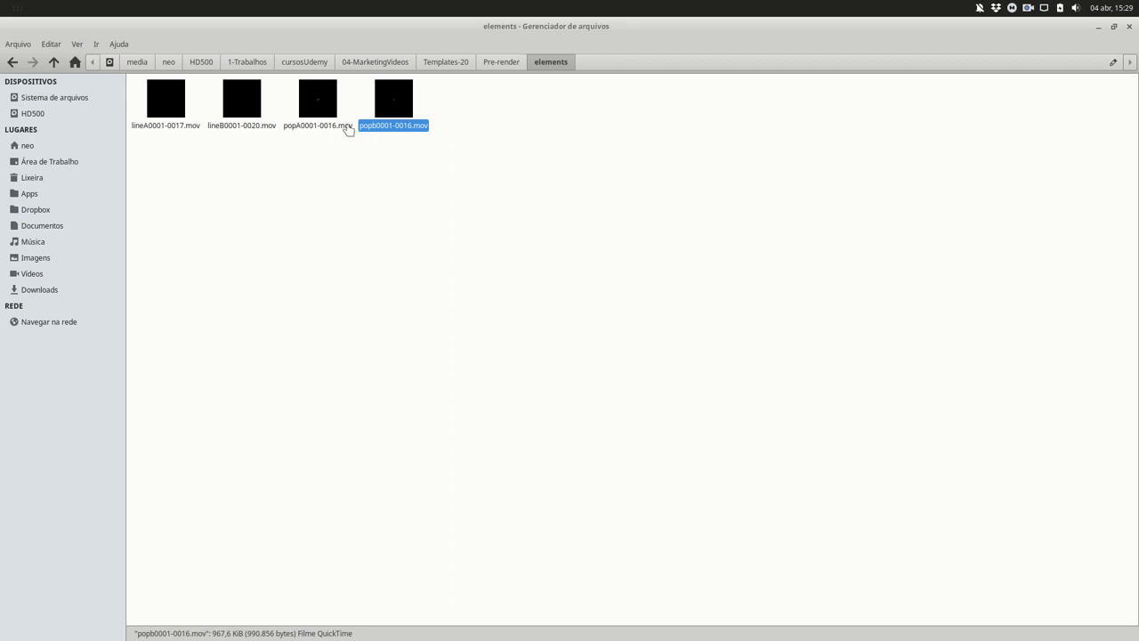
# Back in Blender, go to frame 31 and preview the burst and title animation
pyautogui.click(1098, 26)
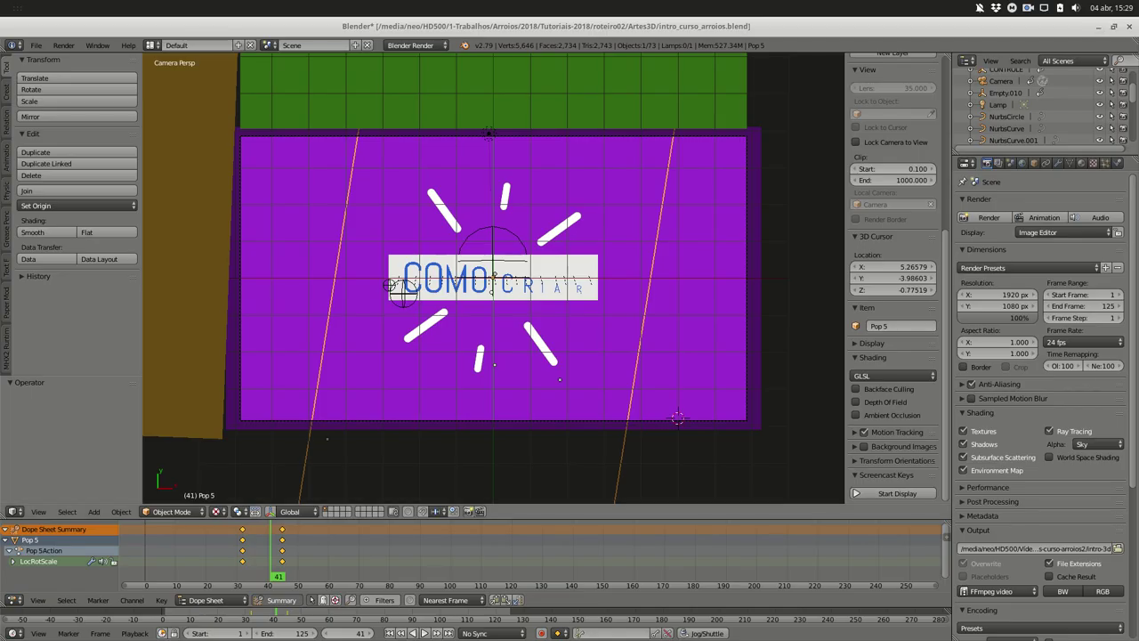
pyautogui.click(35, 45)
pyautogui.moveTo(84, 271)
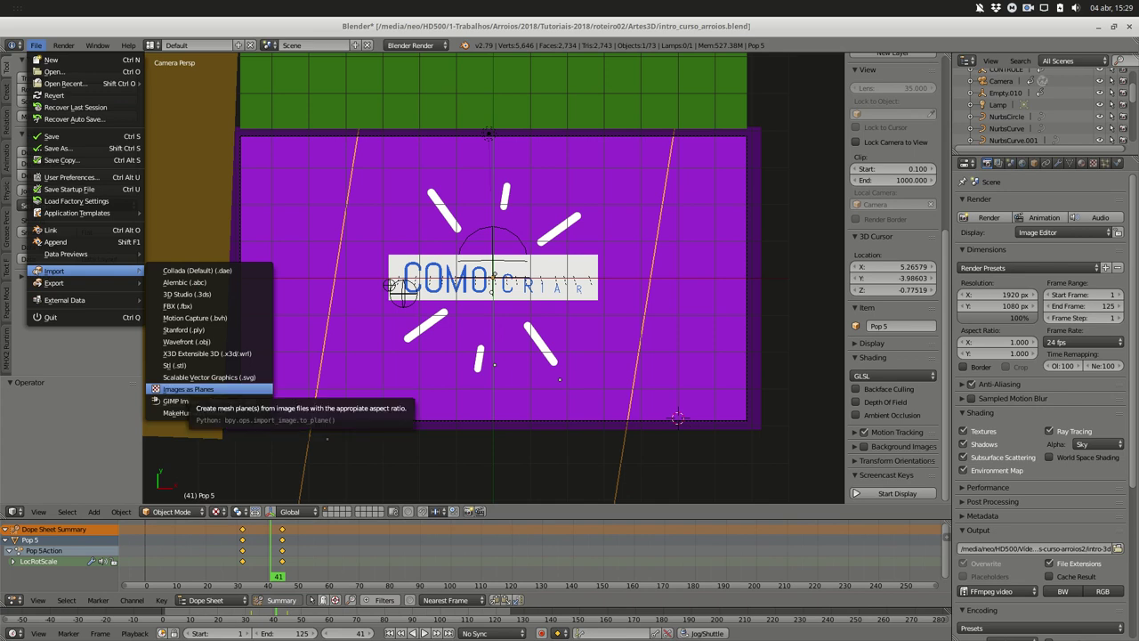
pyautogui.press('Down')
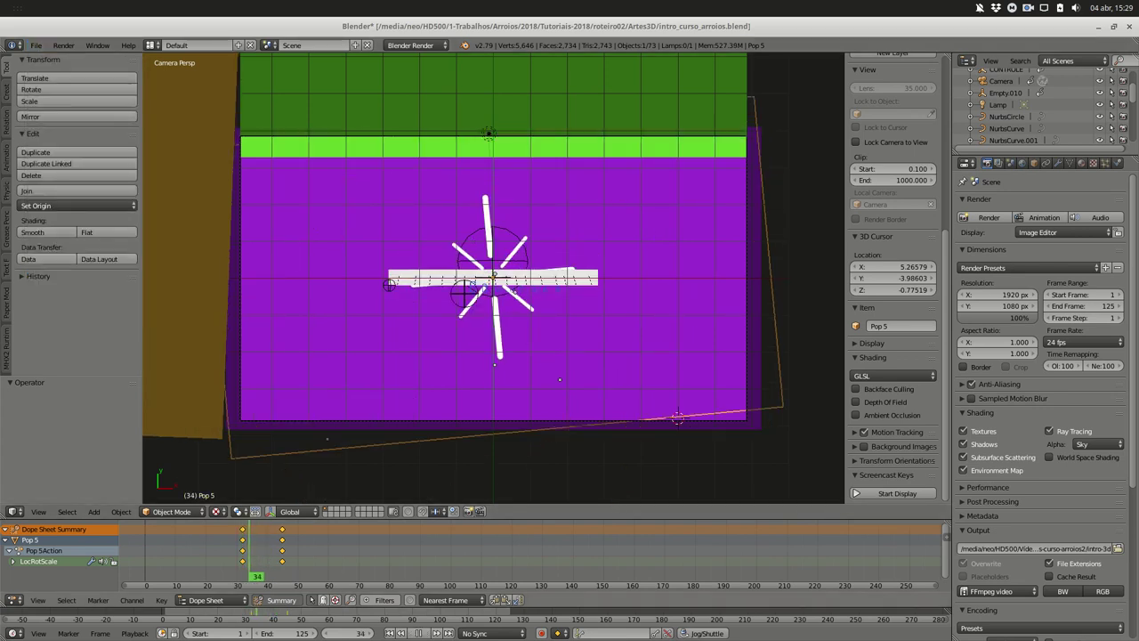
pyautogui.hotkey('alt', 'a')
pyautogui.hotkey('alt', 'a')
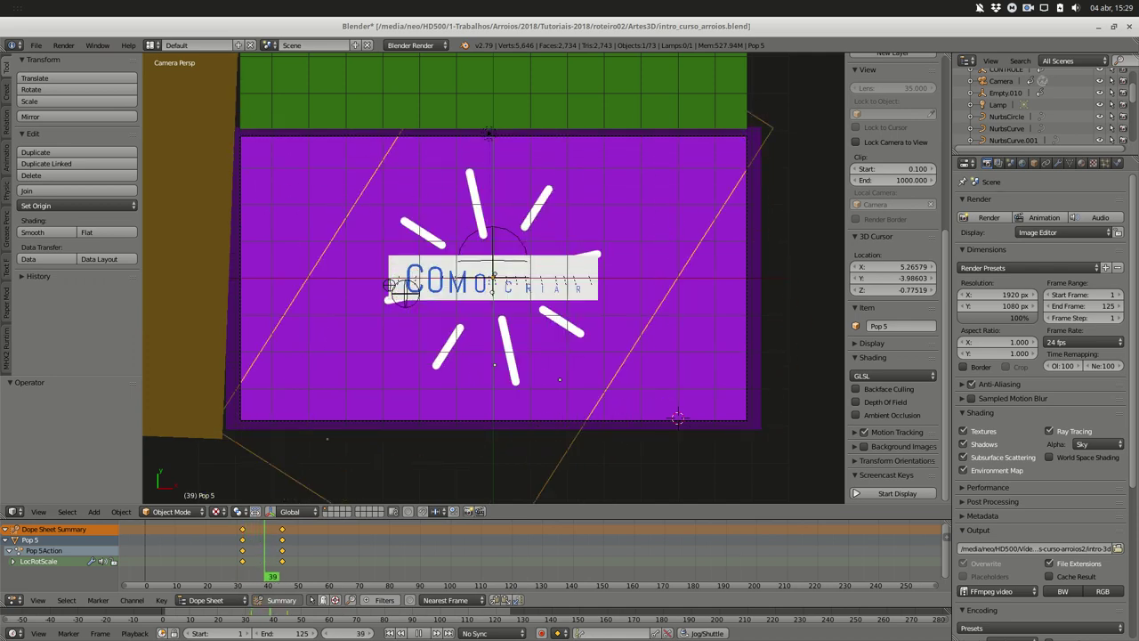
pyautogui.hotkey('alt', 'a')
# Pick balao0001-0030.mov from the symbols folder in Images as Planes, set Shadeless
pyautogui.click(36, 45)
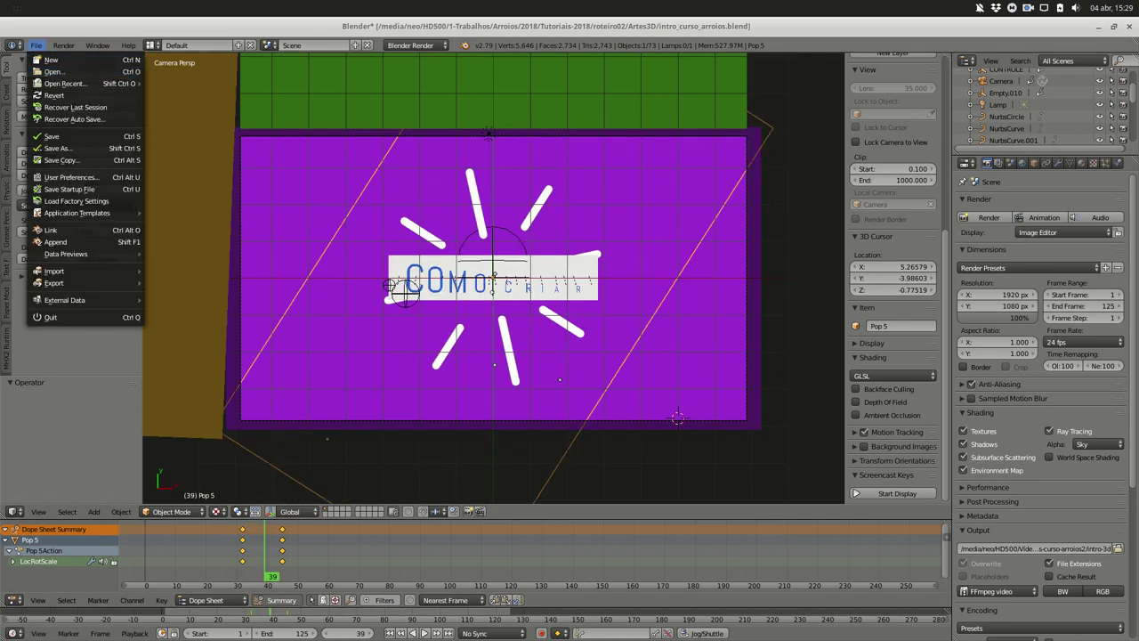
pyautogui.click(210, 389)
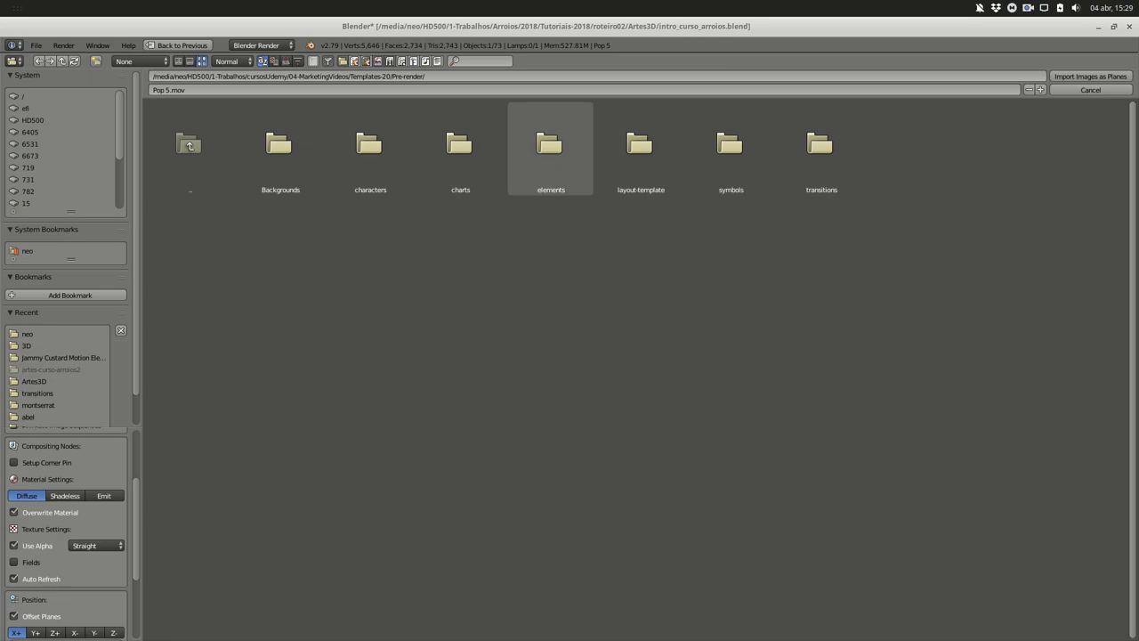
pyautogui.click(731, 146)
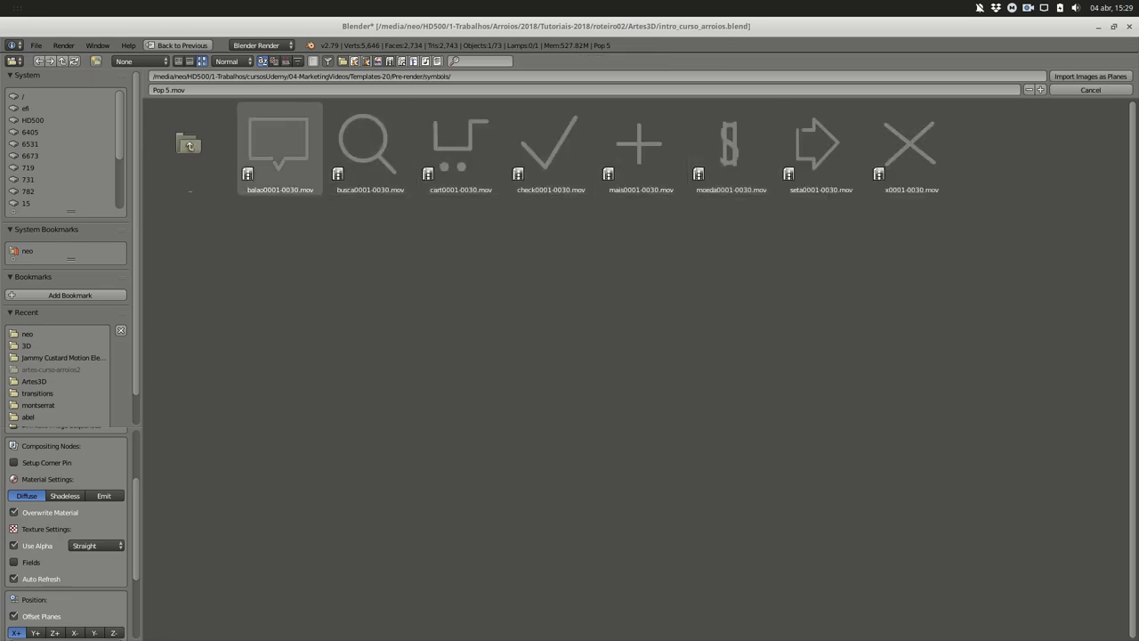
pyautogui.click(279, 142)
pyautogui.scroll(-2, 62, 222)
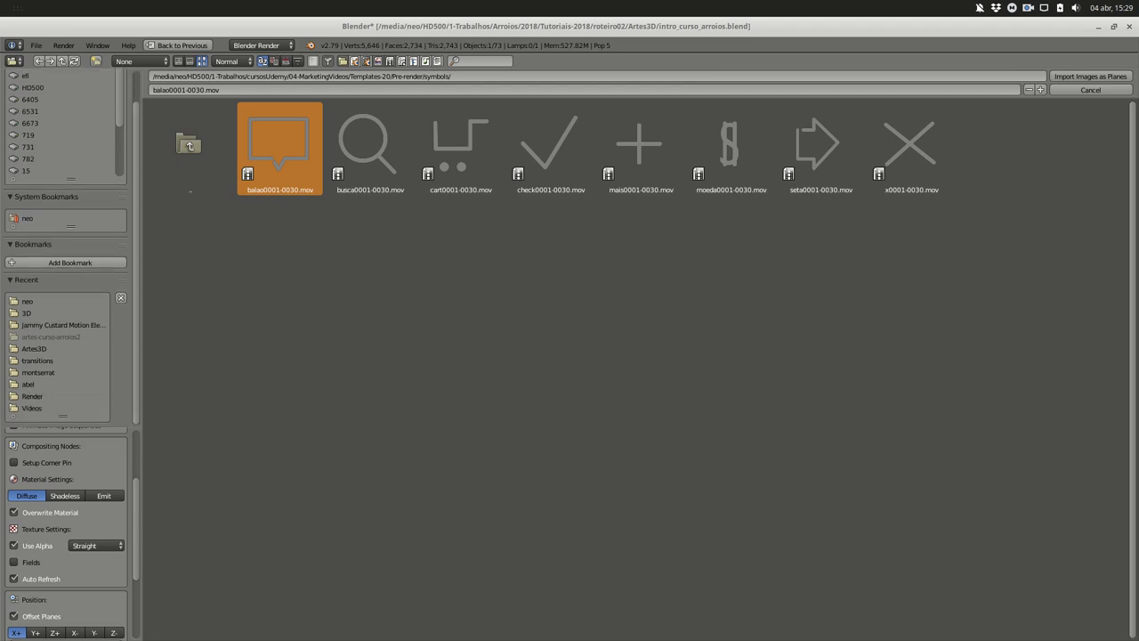
pyautogui.click(64, 494)
# Import the balloon plane, scale it about 7x and move it to the left
pyautogui.click(1090, 76)
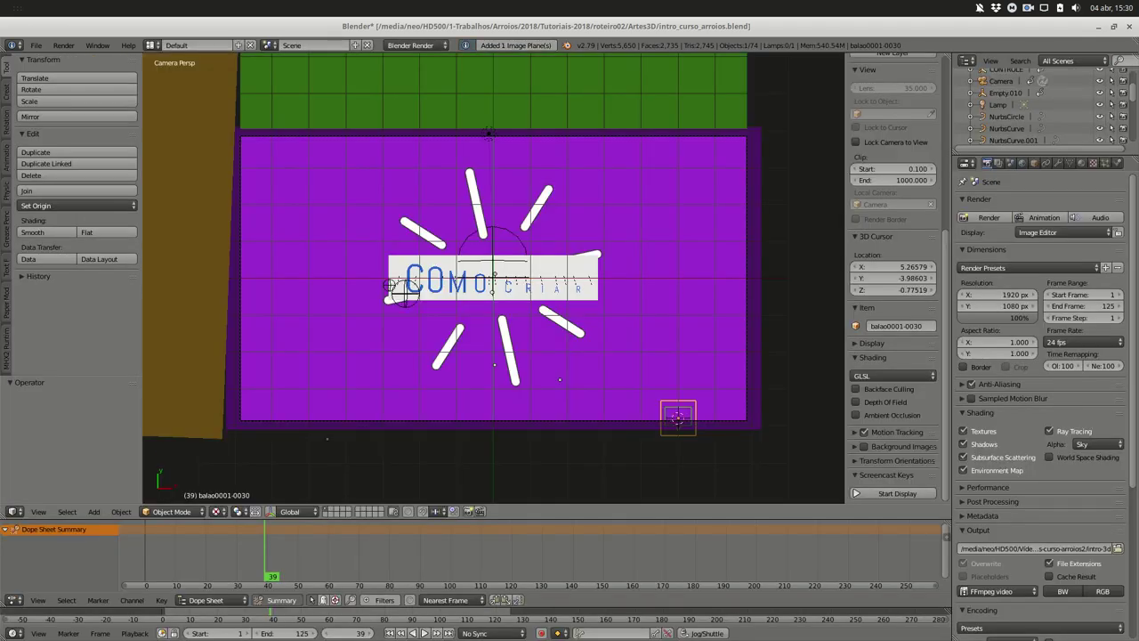
pyautogui.press('s')
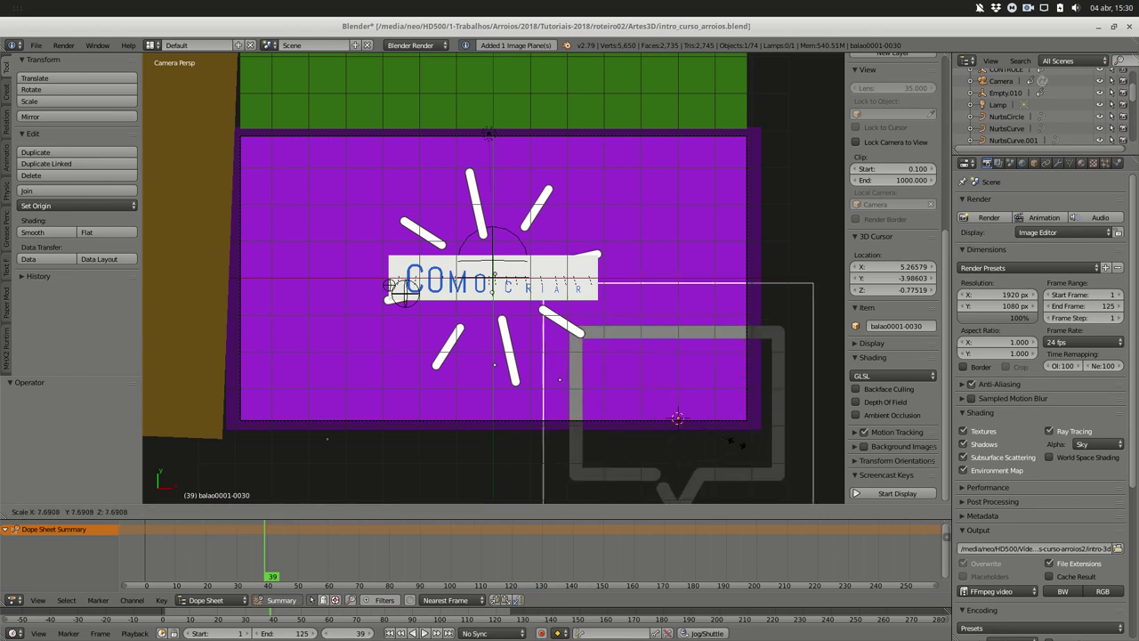
pyautogui.press('Return')
pyautogui.press('g')
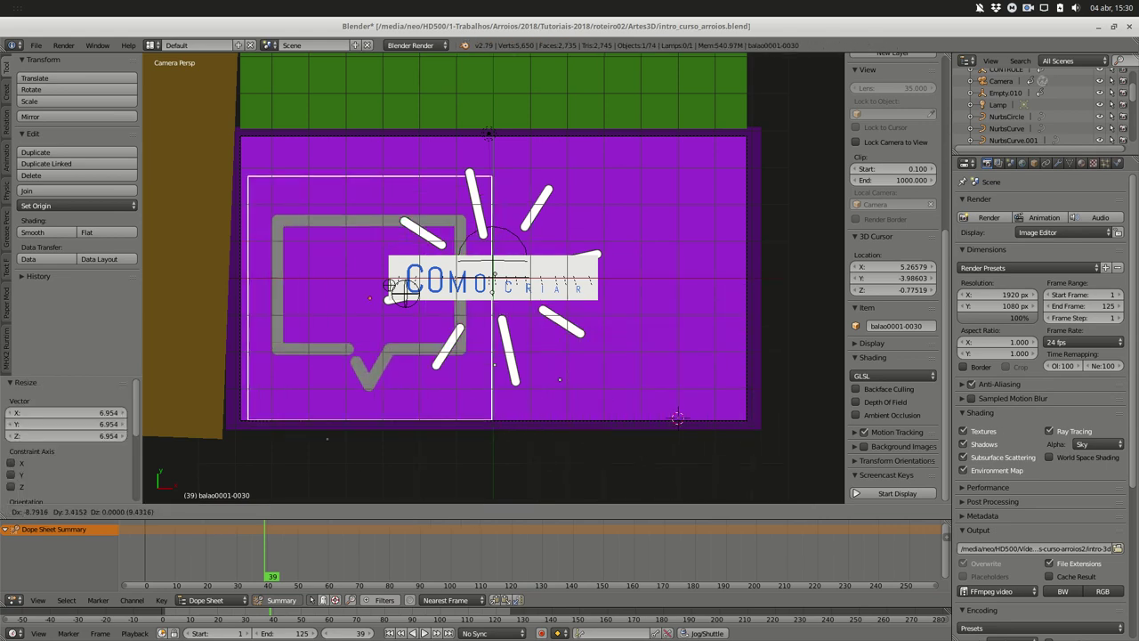
pyautogui.press('Return')
# Play the animation backward and forward, stopping at frame 50 to check the balloon
pyautogui.hotkey('alt', 'shift', 'a')
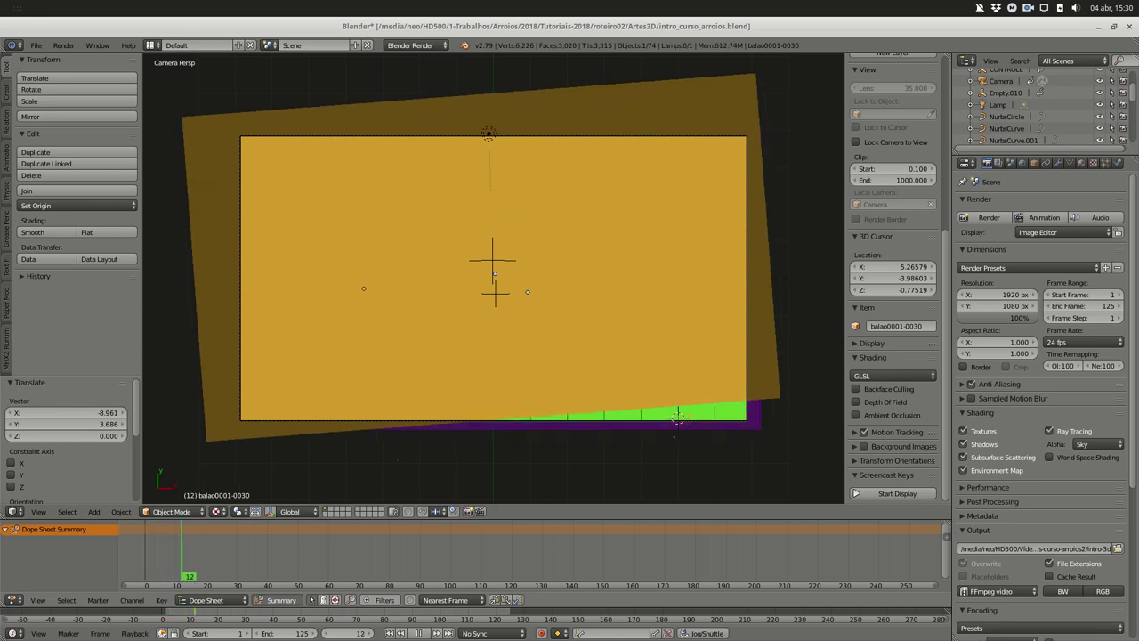
pyautogui.press('Escape')
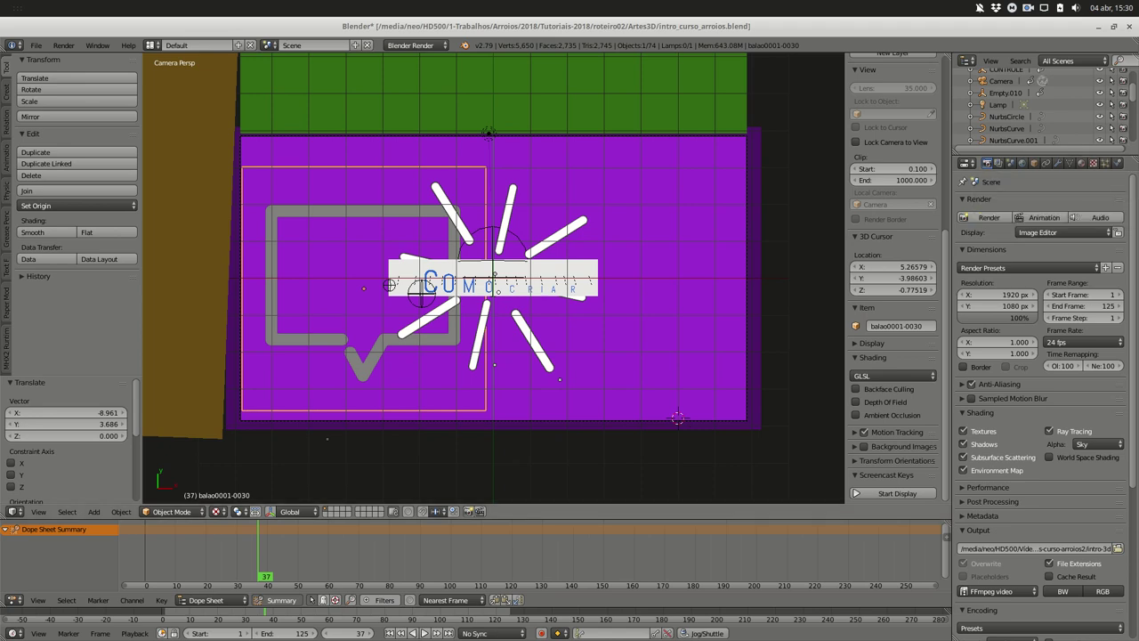
pyautogui.hotkey('alt', 'a')
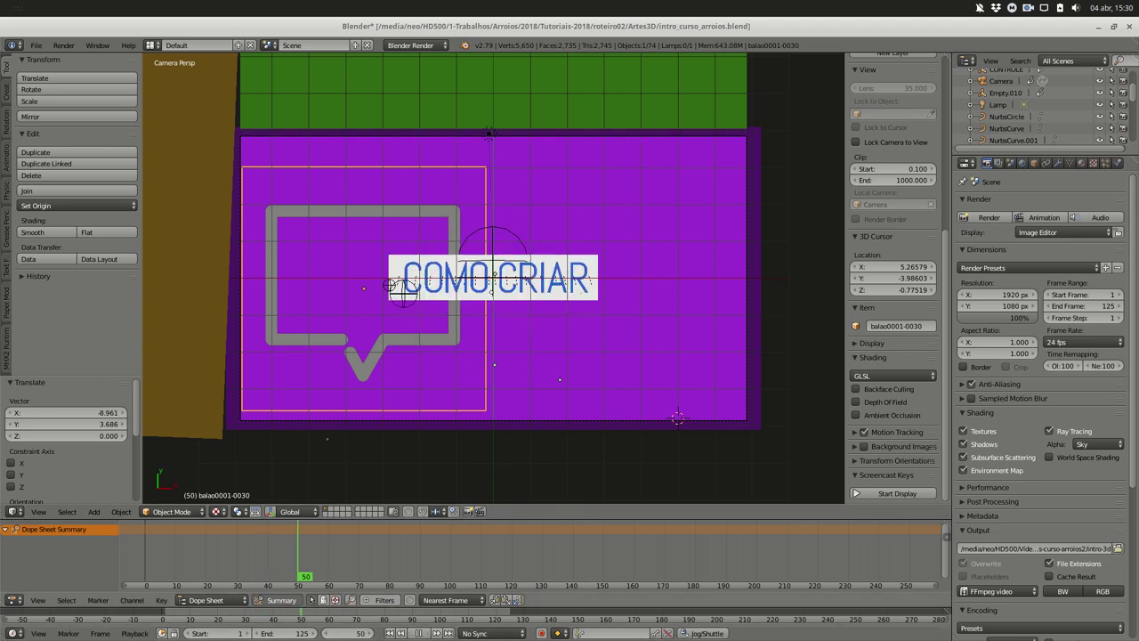
pyautogui.hotkey('alt', 'a')
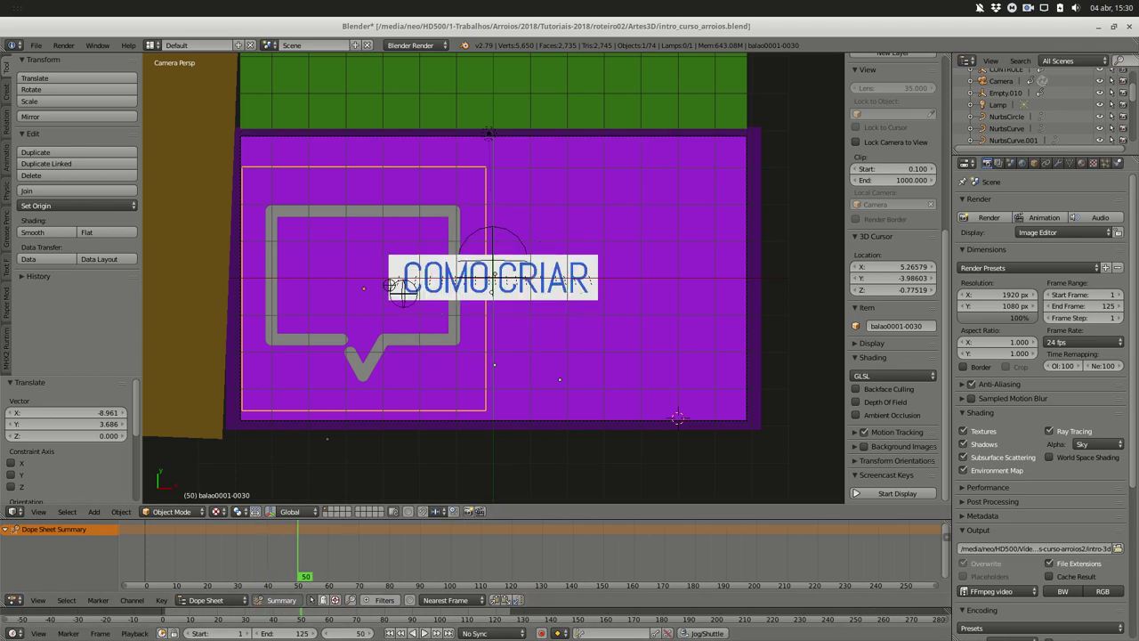
# Set the balloon image texture's Offset to -50 and Frames to 80
pyautogui.click(1094, 163)
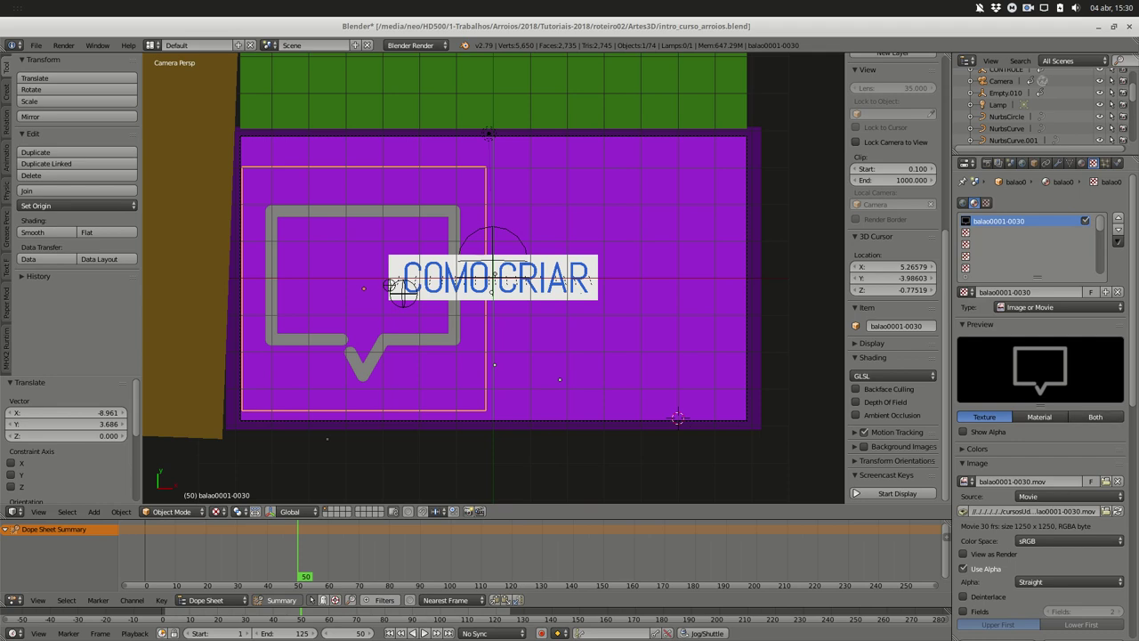
pyautogui.scroll(-5, 1094, 417)
pyautogui.scroll(-4, 1041, 400)
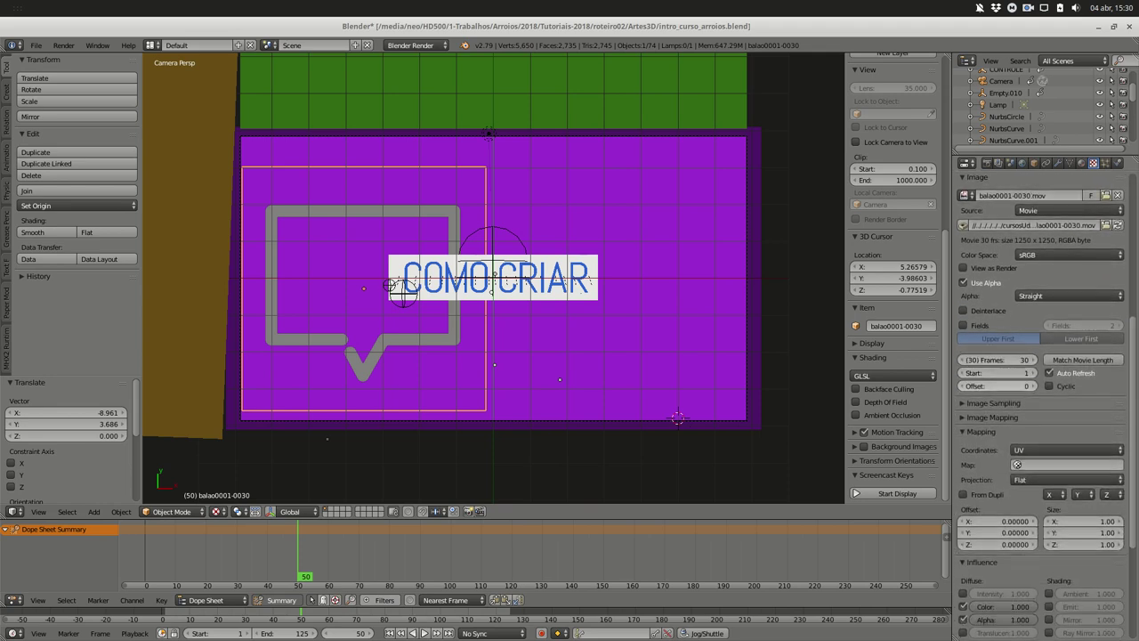
pyautogui.click(996, 386)
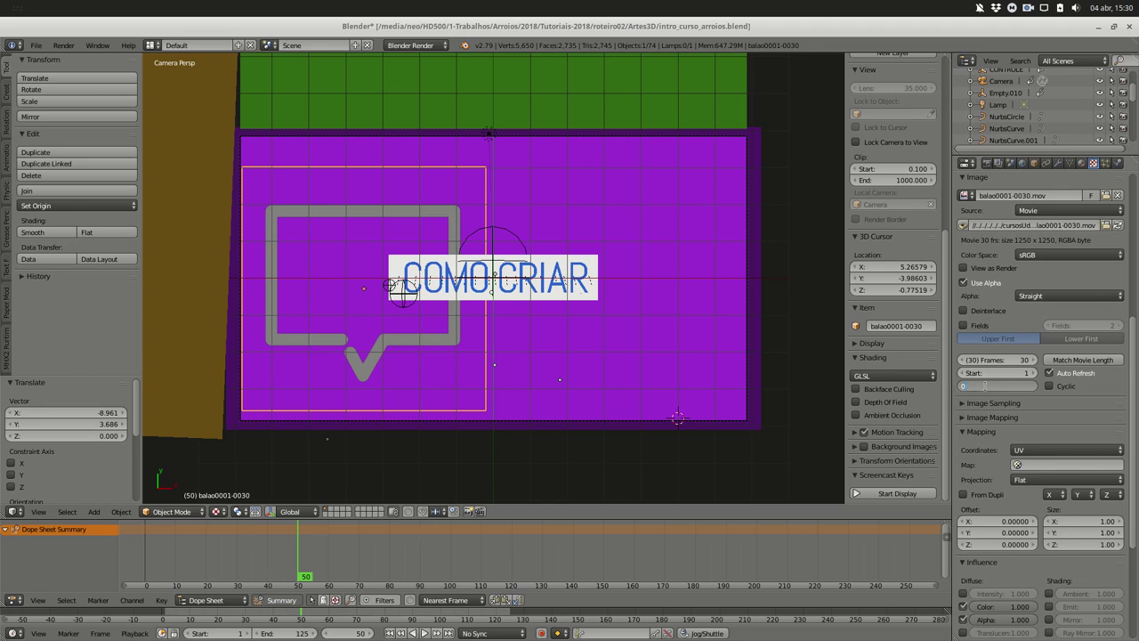
pyautogui.write('-50')
pyautogui.press('Return')
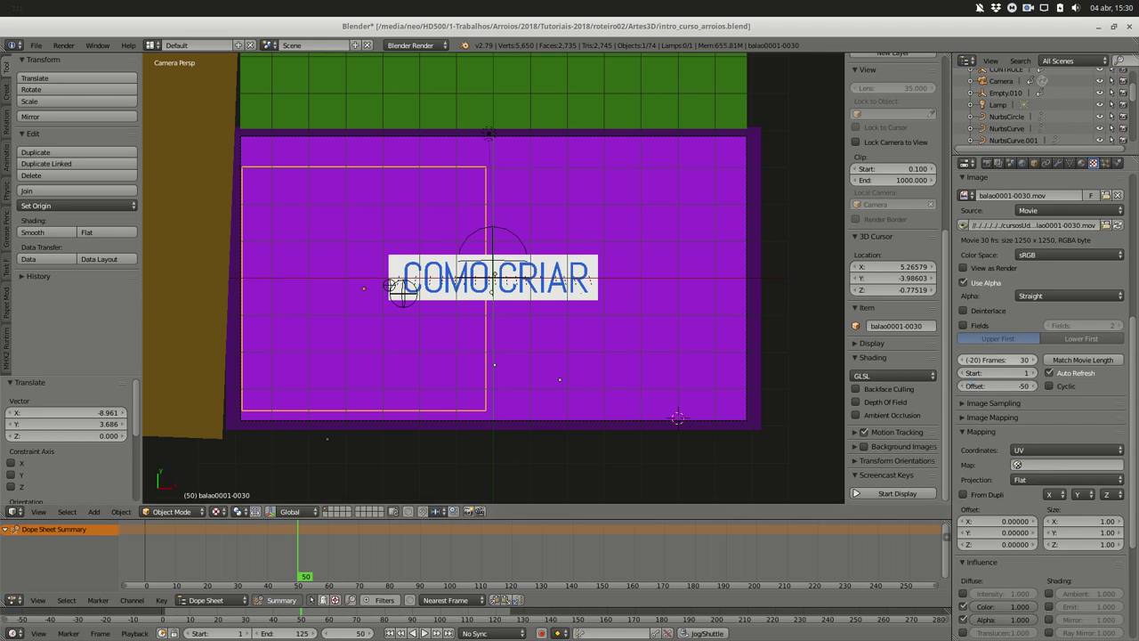
pyautogui.click(1011, 359)
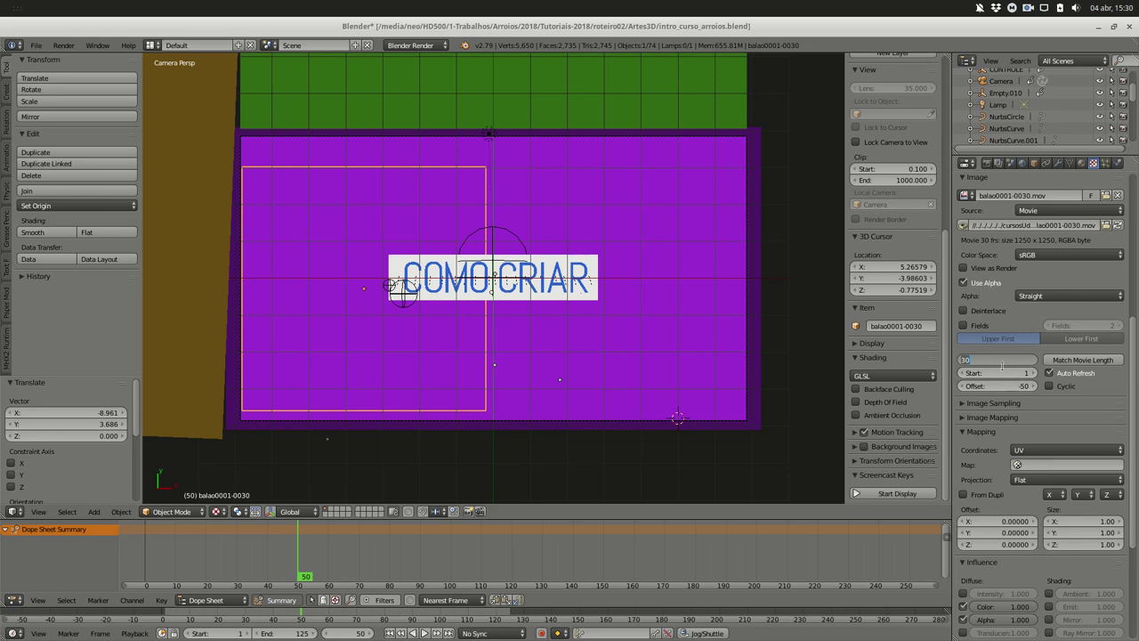
pyautogui.write('80')
pyautogui.press('Return')
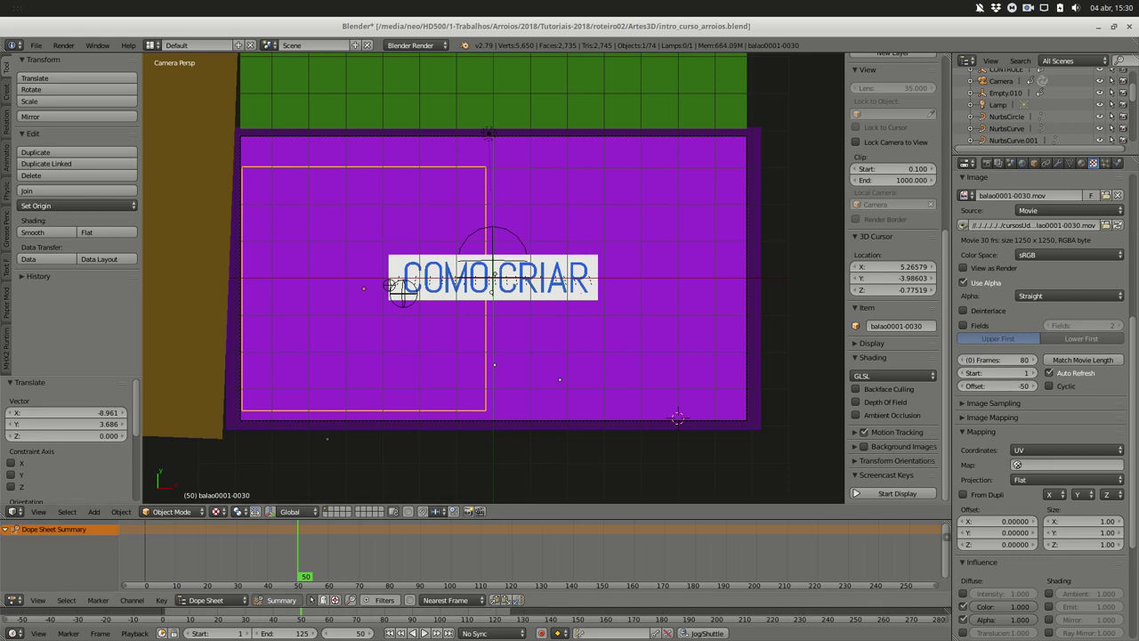
# Play and scrub the timeline to check the balloon now appears later
pyautogui.hotkey('alt', 'a')
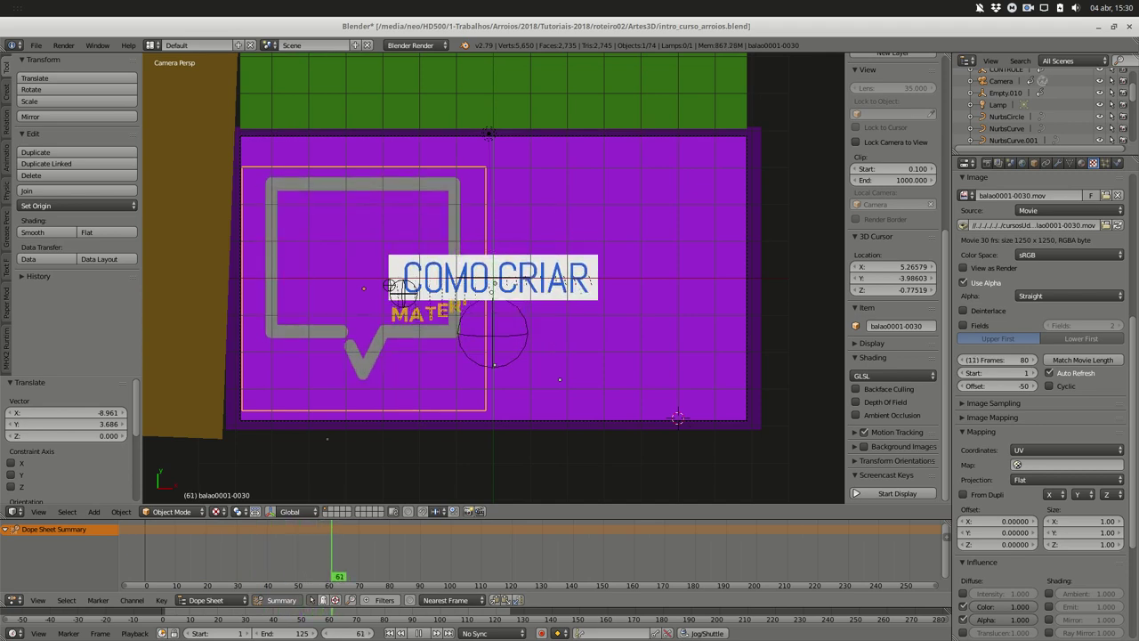
pyautogui.press('Escape')
pyautogui.hotkey('alt', 'a')
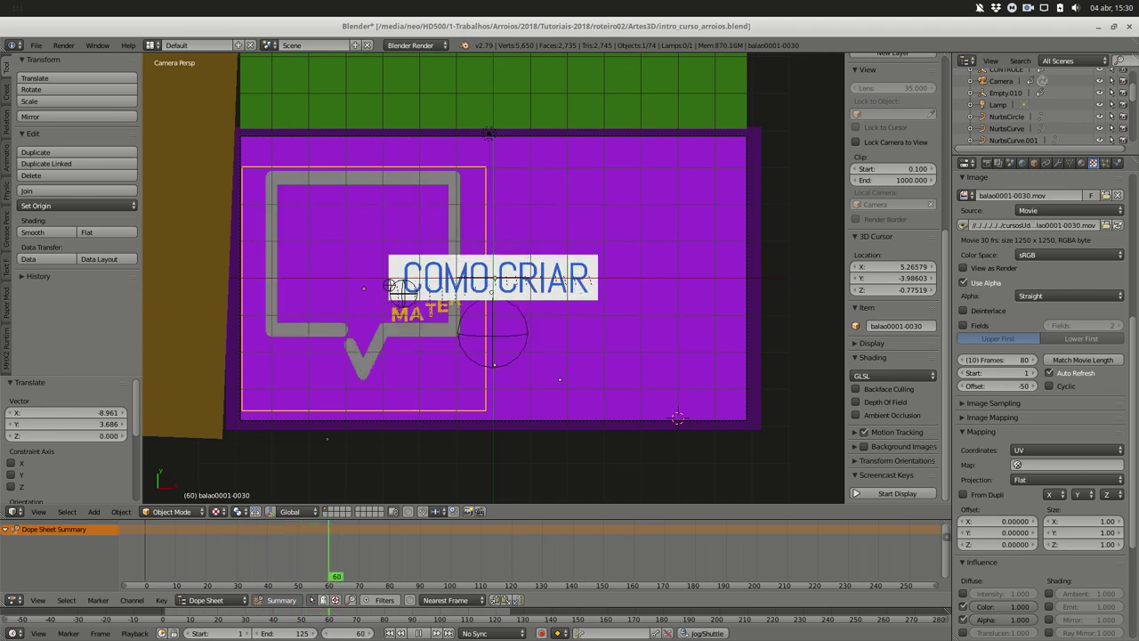
pyautogui.moveTo(392, 585)
pyautogui.mouseDown()
pyautogui.moveTo(236, 579)
pyautogui.moveTo(362, 578)
pyautogui.mouseUp()
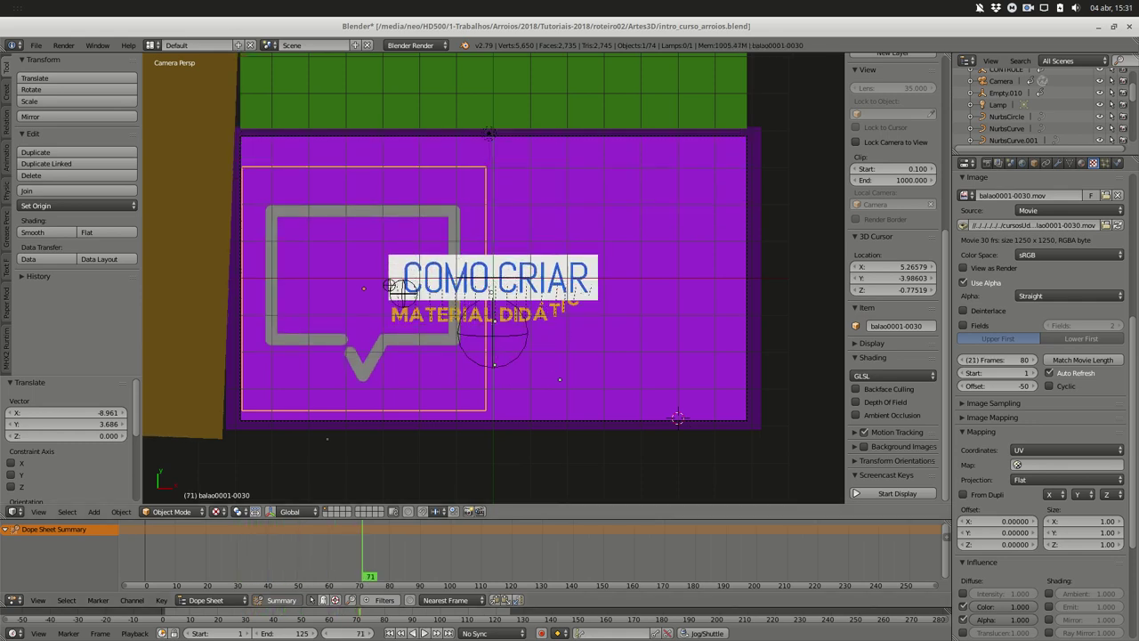
# Delete the speech-balloon plane and scrub the plane sweep between frames 4 and 18
pyautogui.press('x')
pyautogui.click(396, 224)
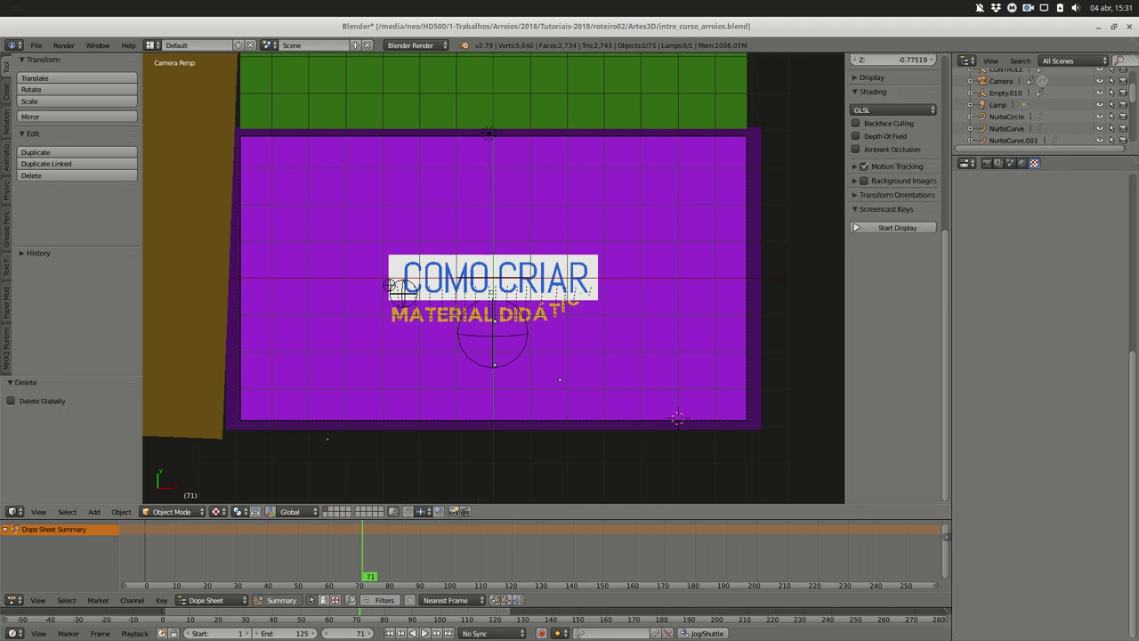
pyautogui.click(311, 578)
pyautogui.moveTo(312, 578)
pyautogui.mouseDown()
pyautogui.moveTo(157, 578)
pyautogui.moveTo(204, 578)
pyautogui.mouseUp()
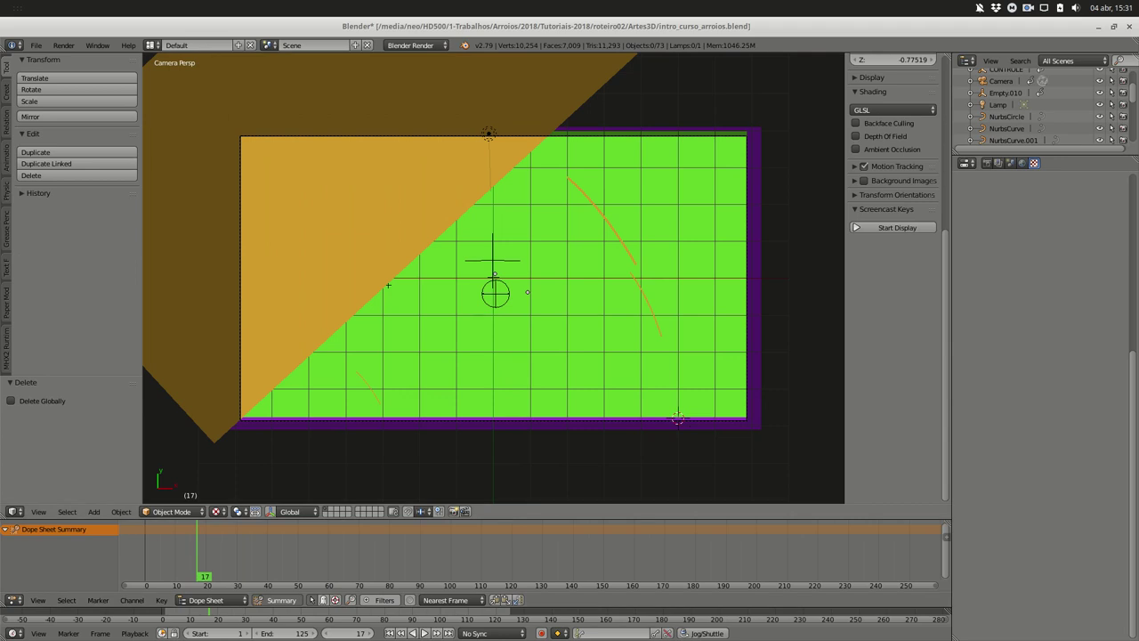
pyautogui.moveTo(198, 578)
pyautogui.mouseDown()
pyautogui.moveTo(177, 578)
pyautogui.moveTo(196, 578)
pyautogui.mouseUp()
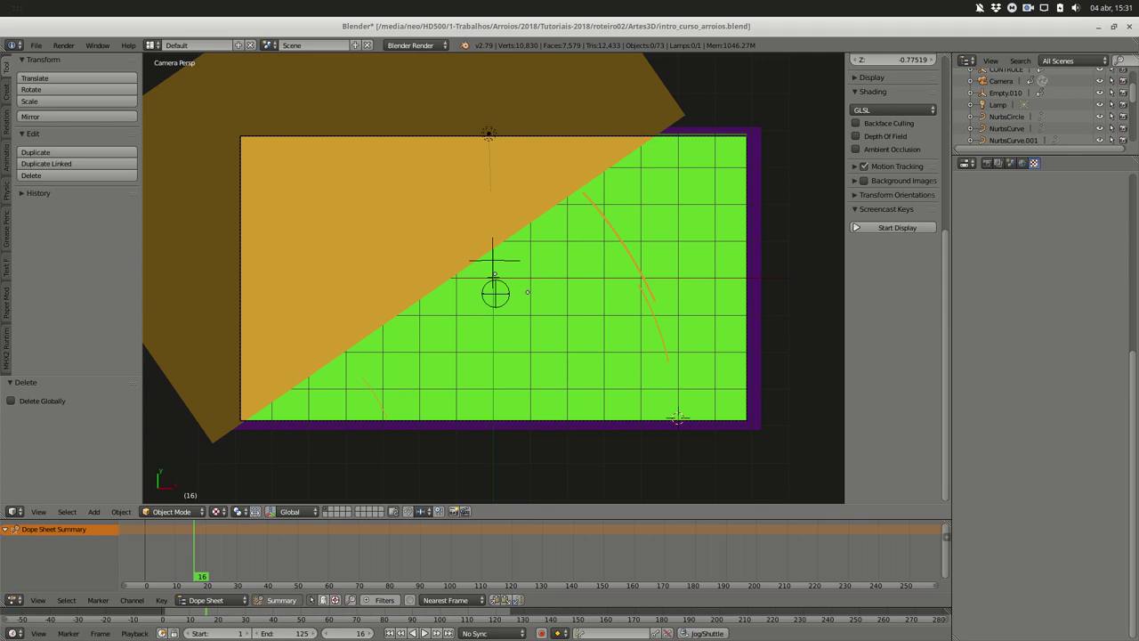
pyautogui.moveTo(195, 578)
pyautogui.mouseDown()
pyautogui.moveTo(158, 579)
pyautogui.moveTo(226, 578)
pyautogui.mouseUp()
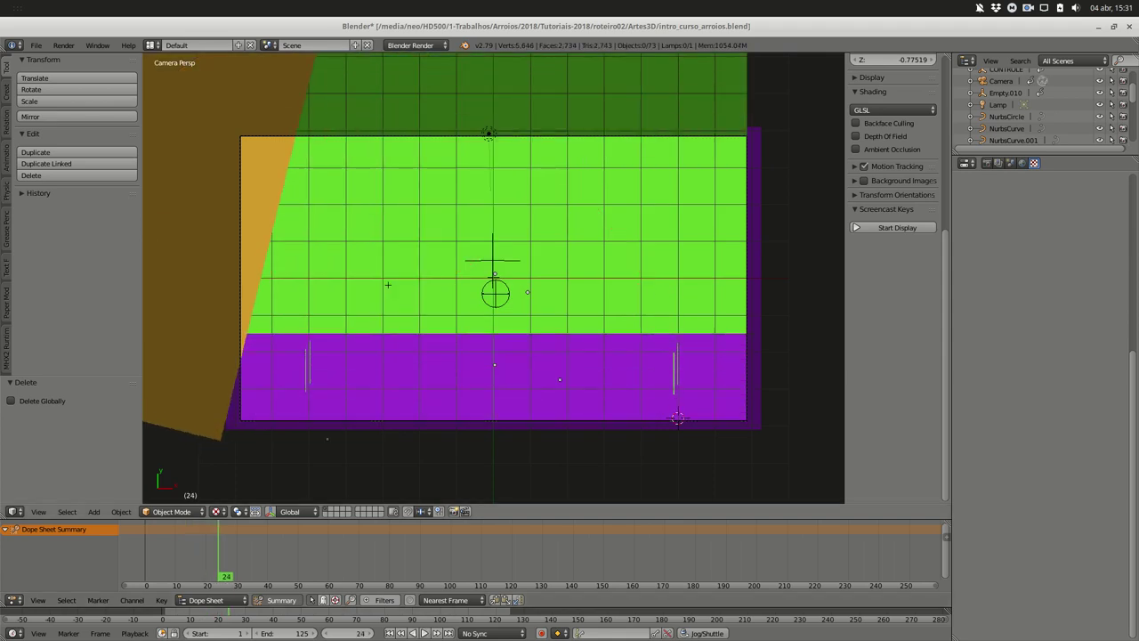
# Select Plane.005 and Plane.006 and replay the sweep around frames 19–26
pyautogui.rightClick(677, 418)
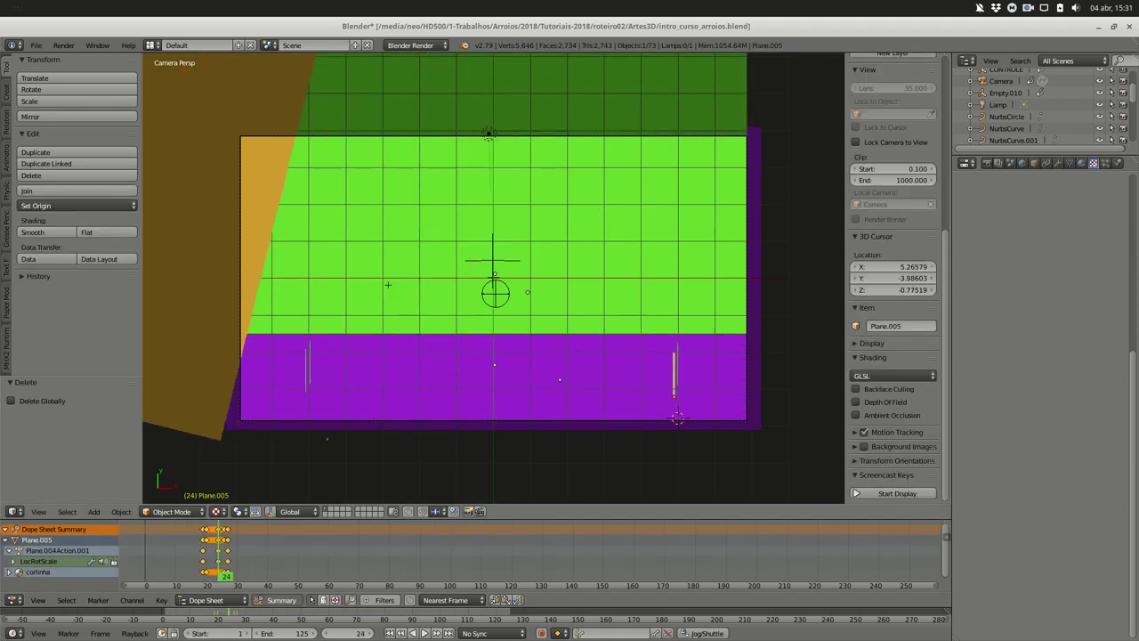
pyautogui.rightClick(677, 418)
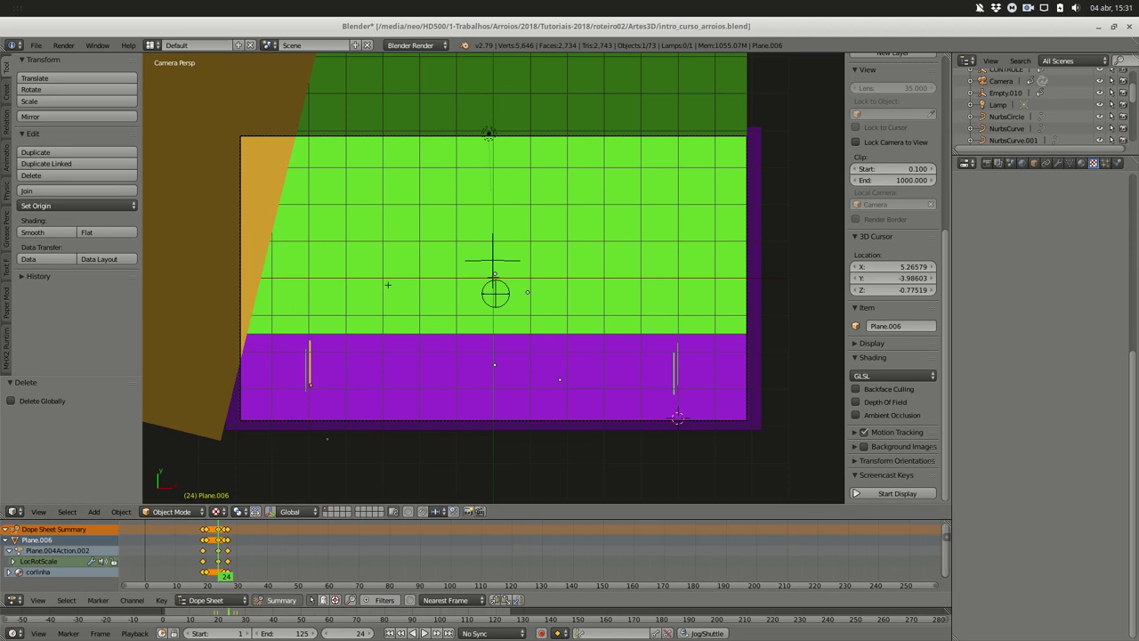
pyautogui.press('Left')
pyautogui.press('Left')
pyautogui.press('Left')
pyautogui.hotkey('alt', 'a')
pyautogui.press('Escape')
pyautogui.press('Right')
pyautogui.press('Right')
pyautogui.press('Right')
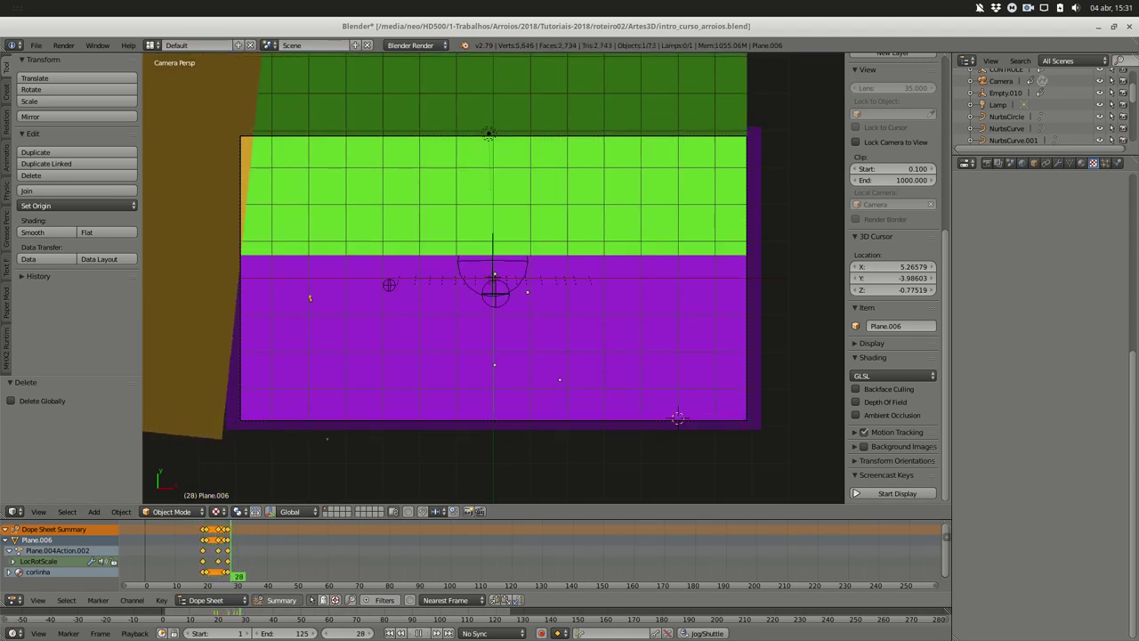
pyautogui.press('Right')
pyautogui.hotkey('alt', 'a')
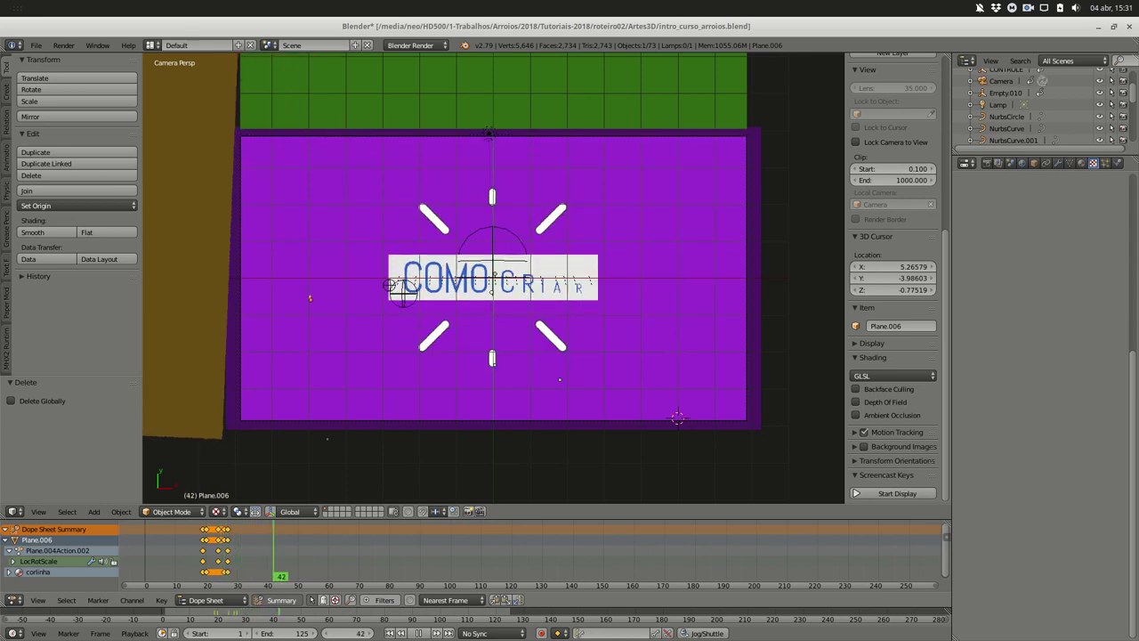
pyautogui.press('Escape')
pyautogui.press('Left')
pyautogui.press('Left')
pyautogui.press('Left')
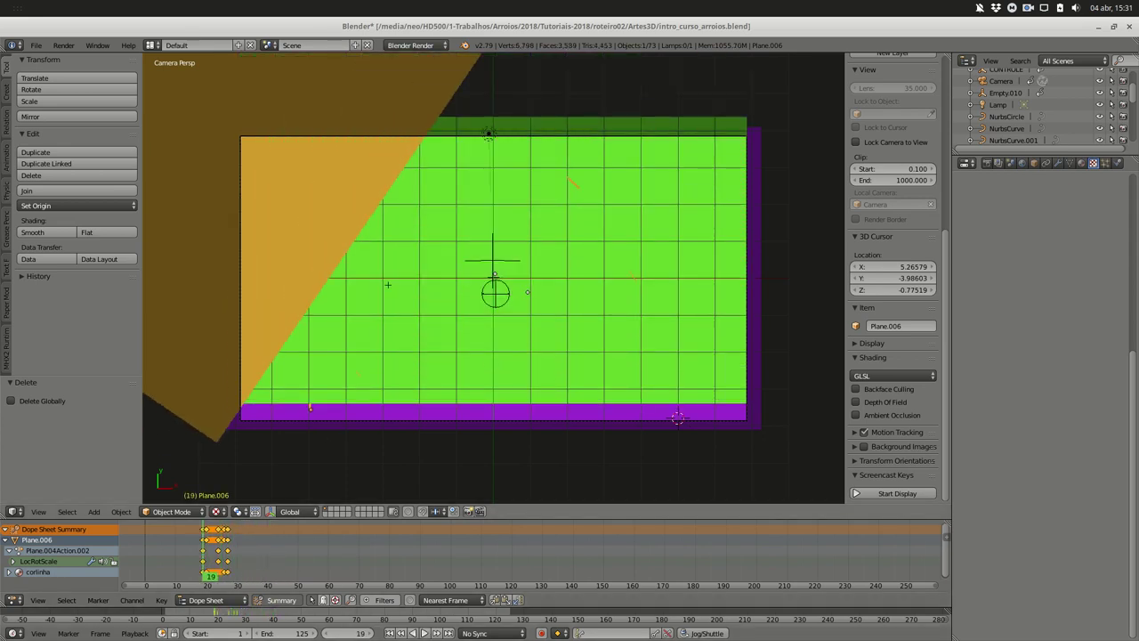
# Place the 3D cursor below the plane and add a NURBS curve there
pyautogui.click(448, 460)
pyautogui.click(457, 463)
pyautogui.click(452, 461)
pyautogui.press('space')
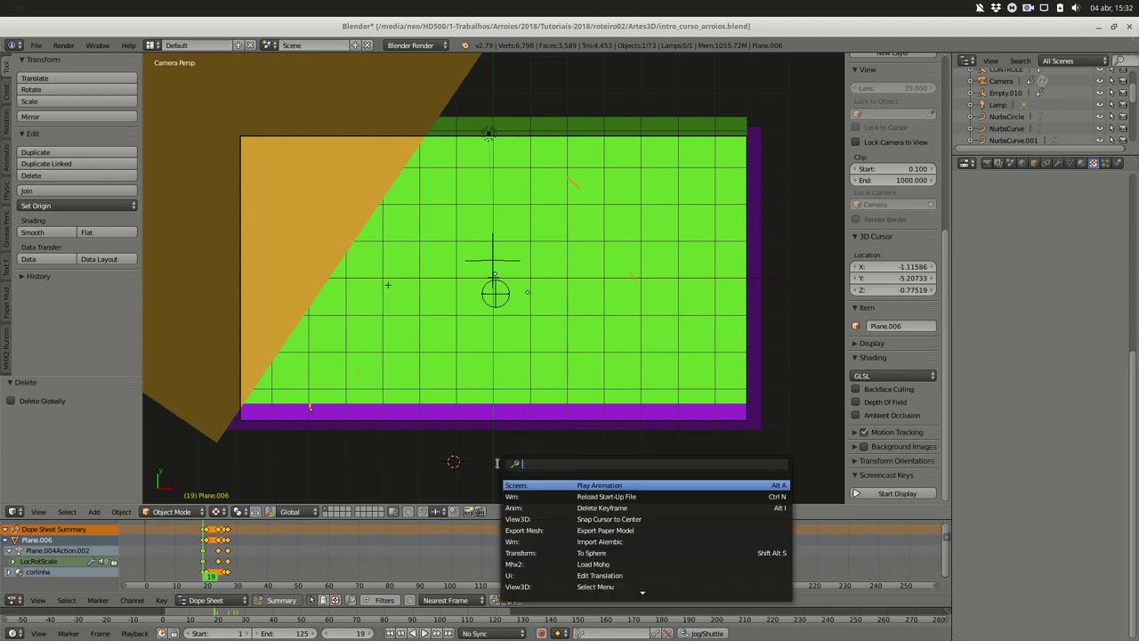
pyautogui.write('nurbs')
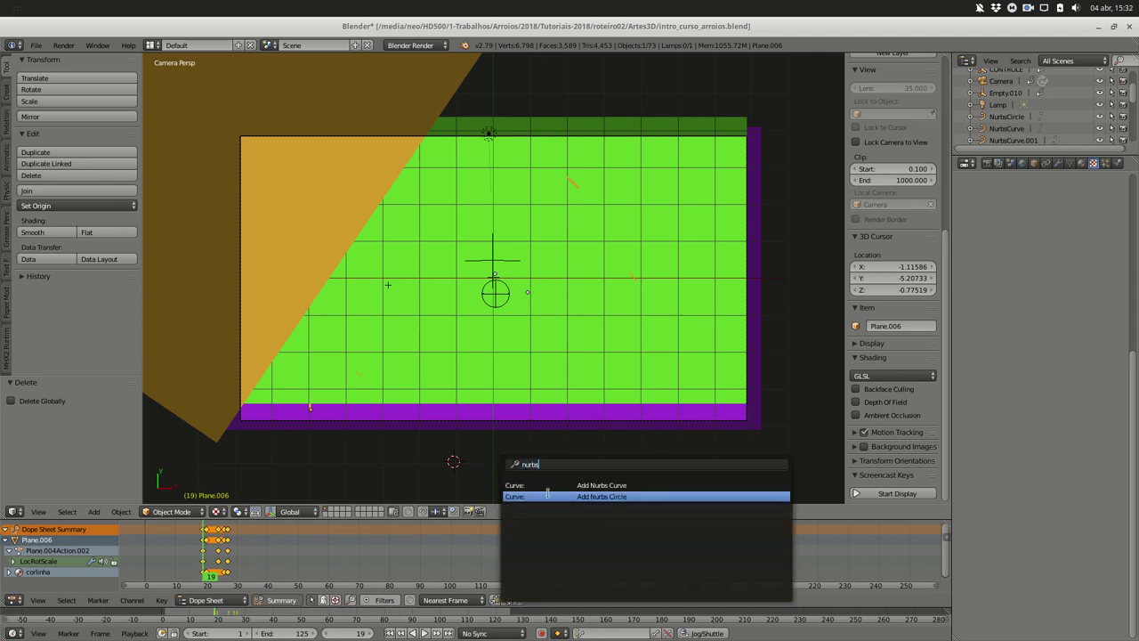
pyautogui.press('Escape')
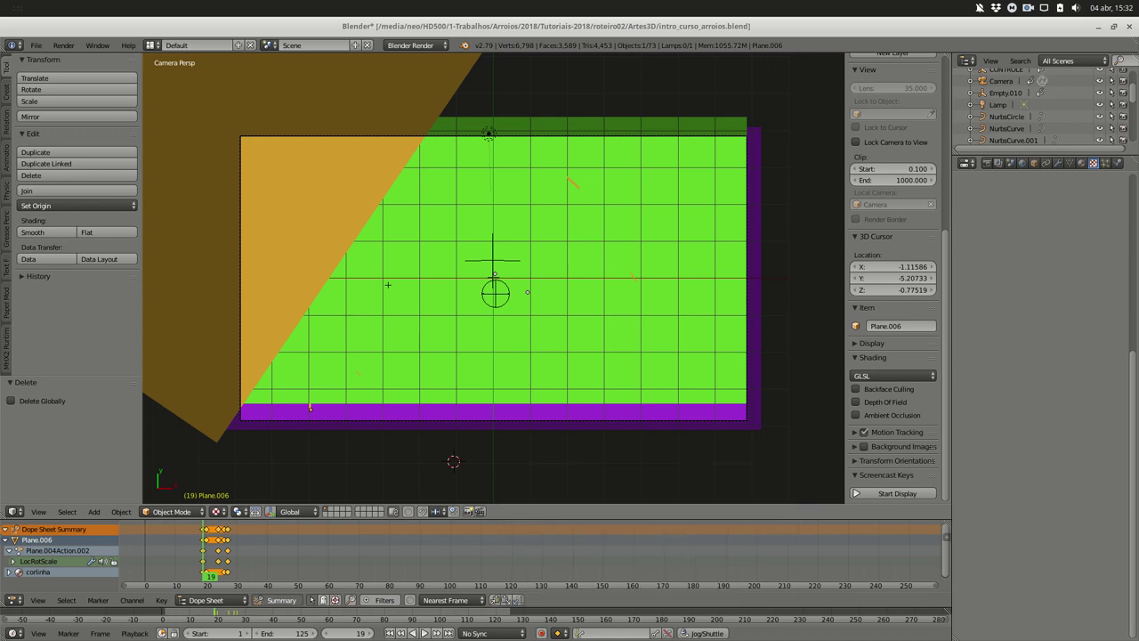
pyautogui.press('space')
pyautogui.write('n')
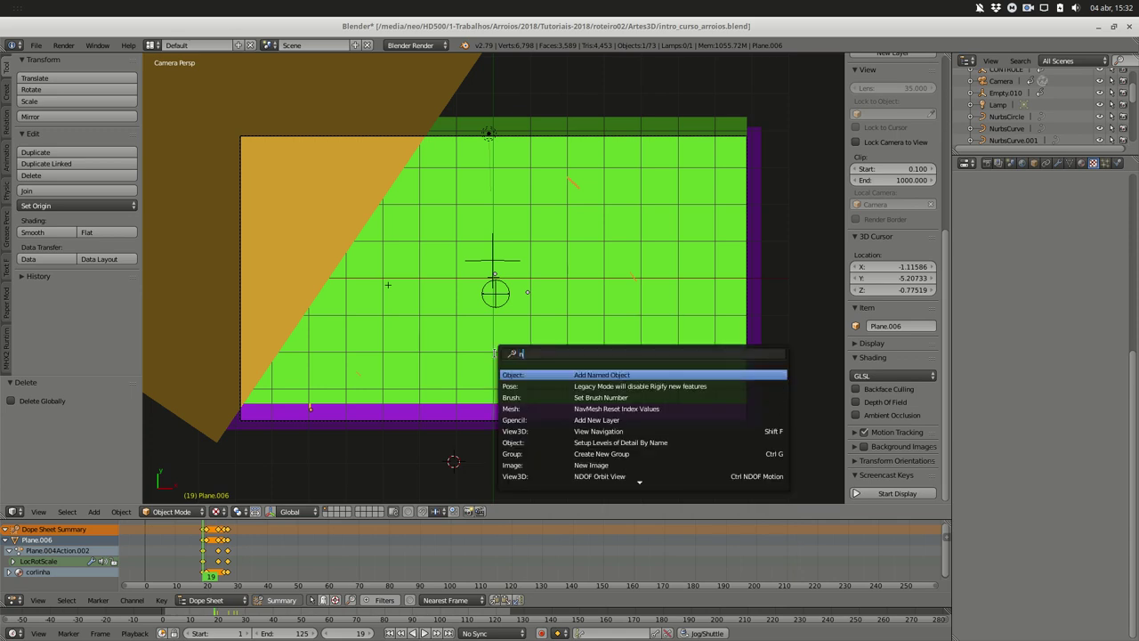
pyautogui.write('urbs')
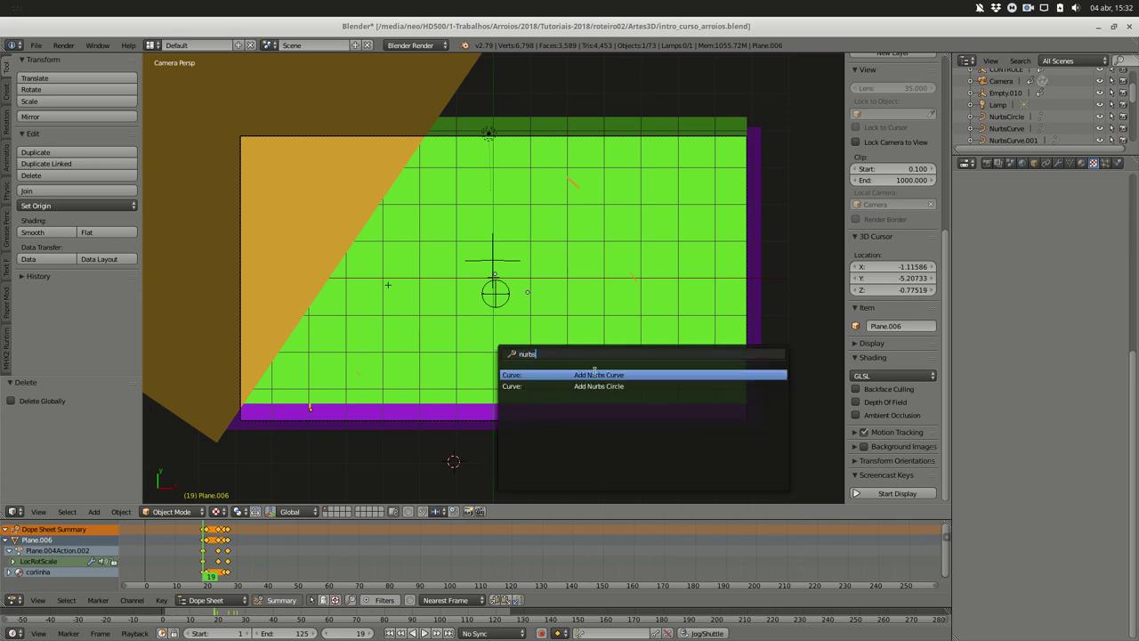
pyautogui.press('Return')
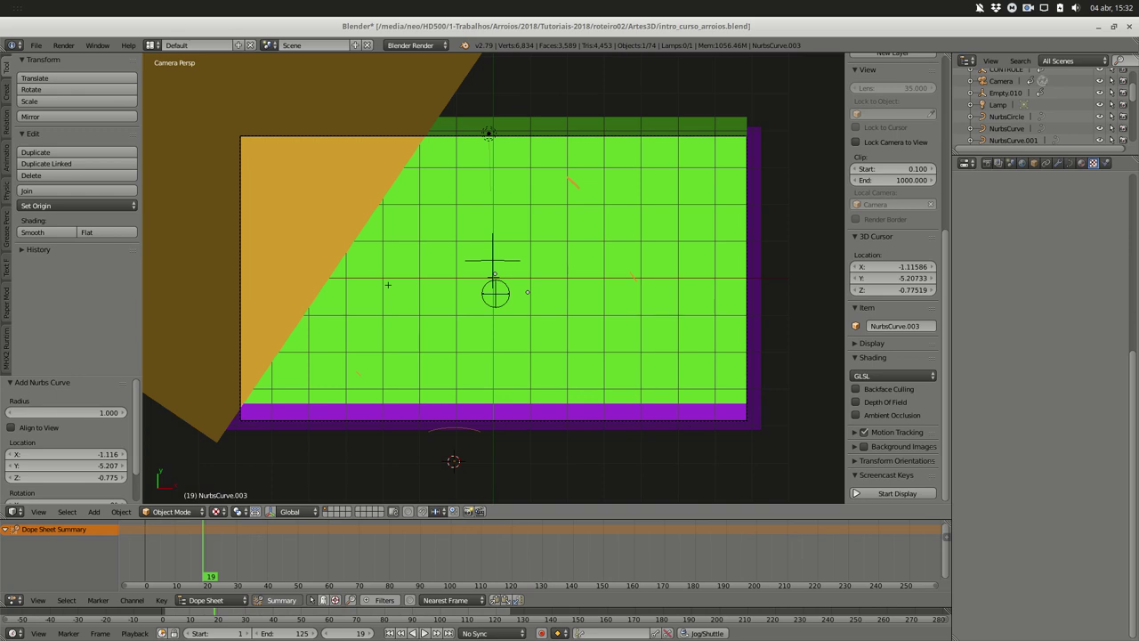
# Add a NURBS circle at the cursor and shift the curve along Y
pyautogui.press('space')
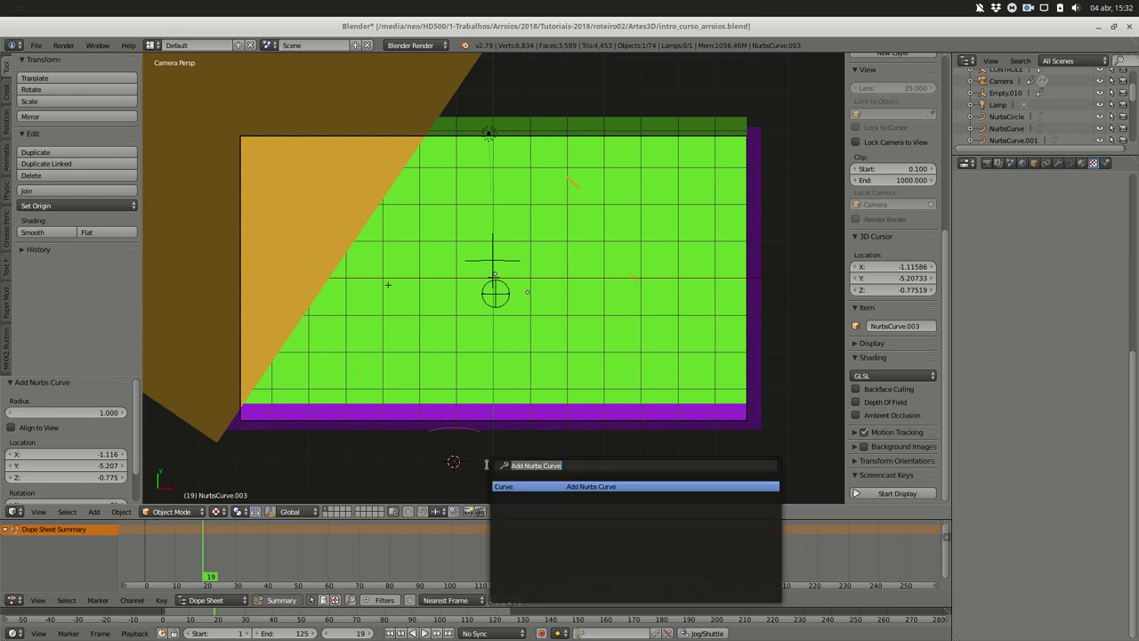
pyautogui.write('nurb')
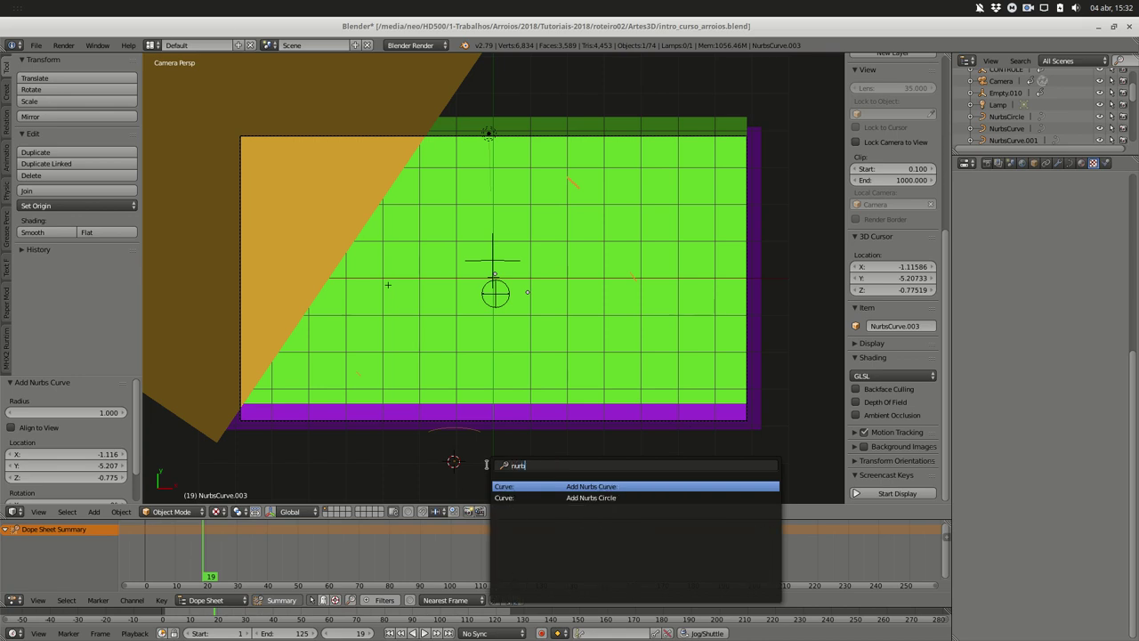
pyautogui.click(604, 498)
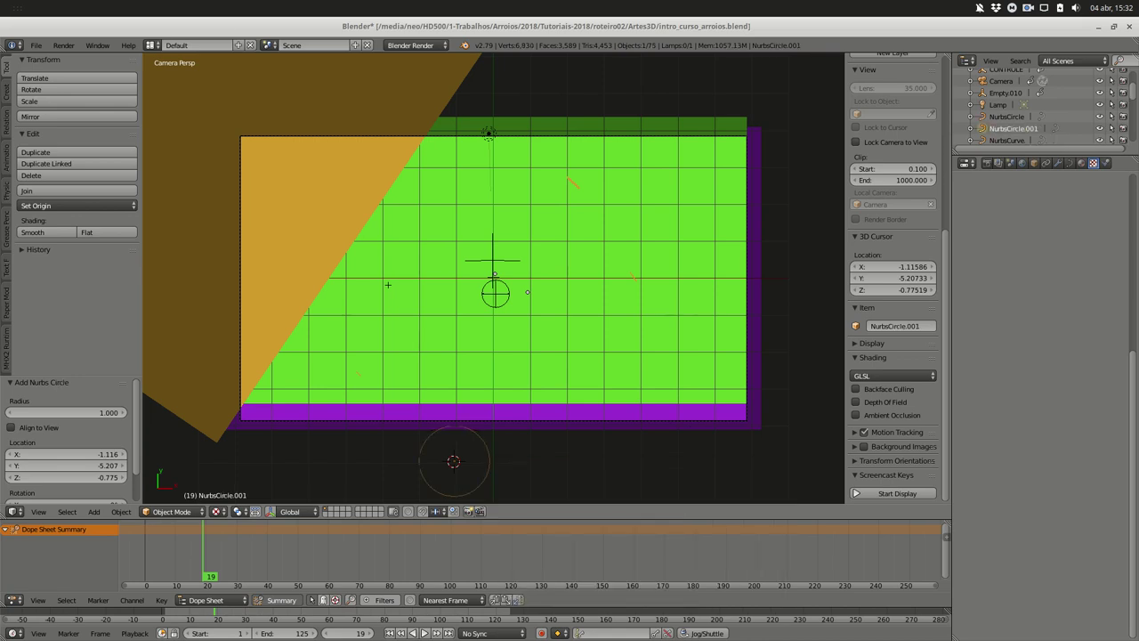
pyautogui.hotkey('ctrl', 'z')
pyautogui.hotkey('ctrl', 'z')
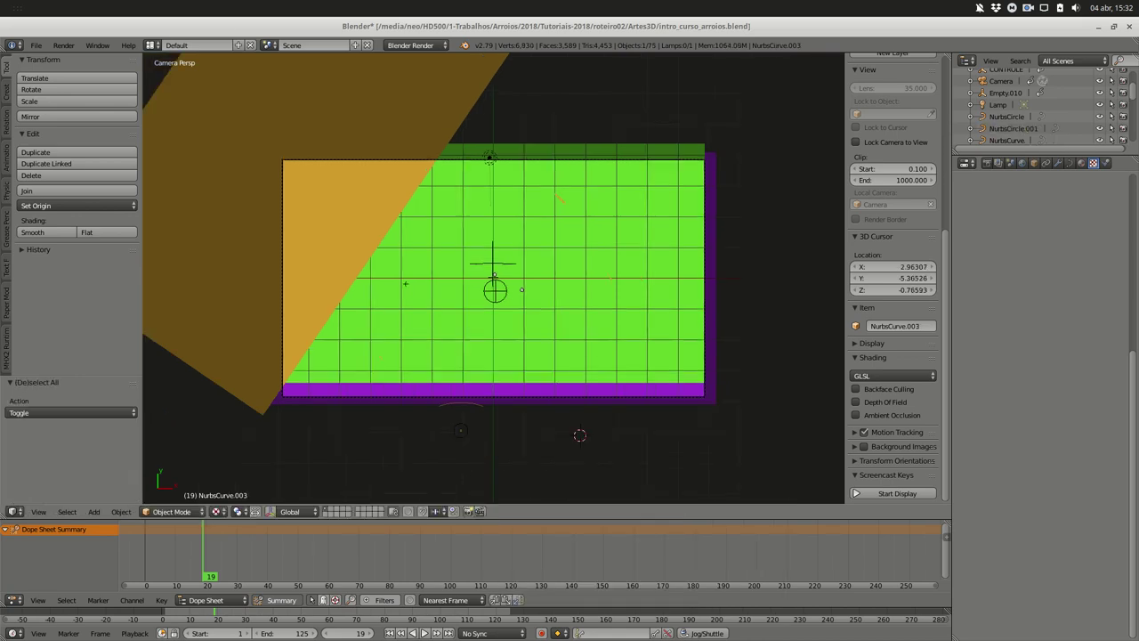
pyautogui.press('g')
pyautogui.press('y')
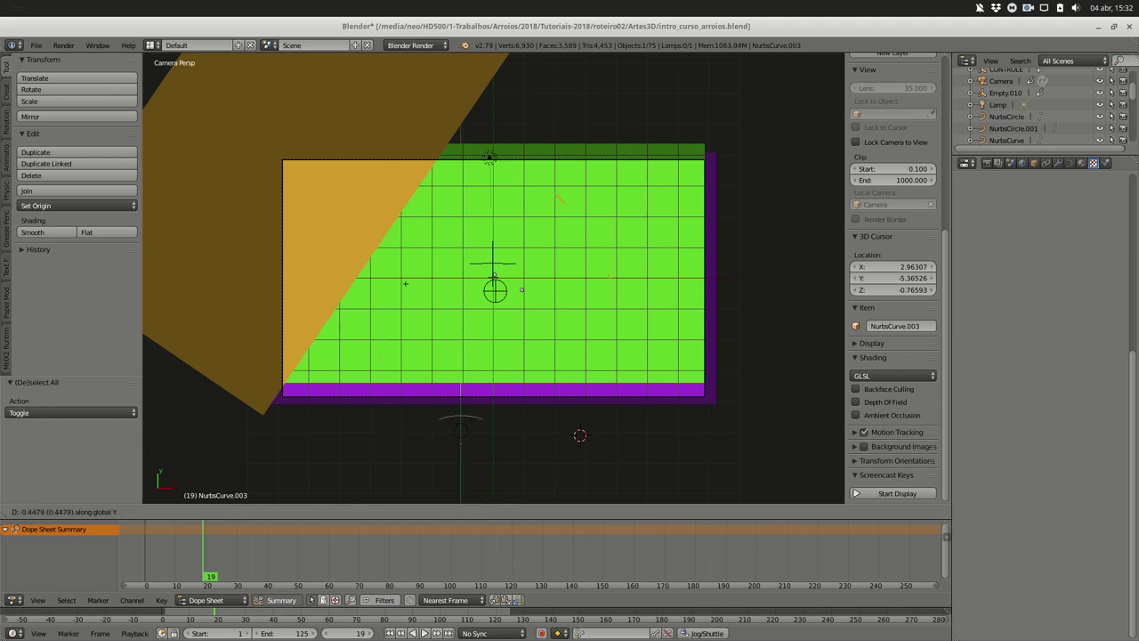
pyautogui.press('Return')
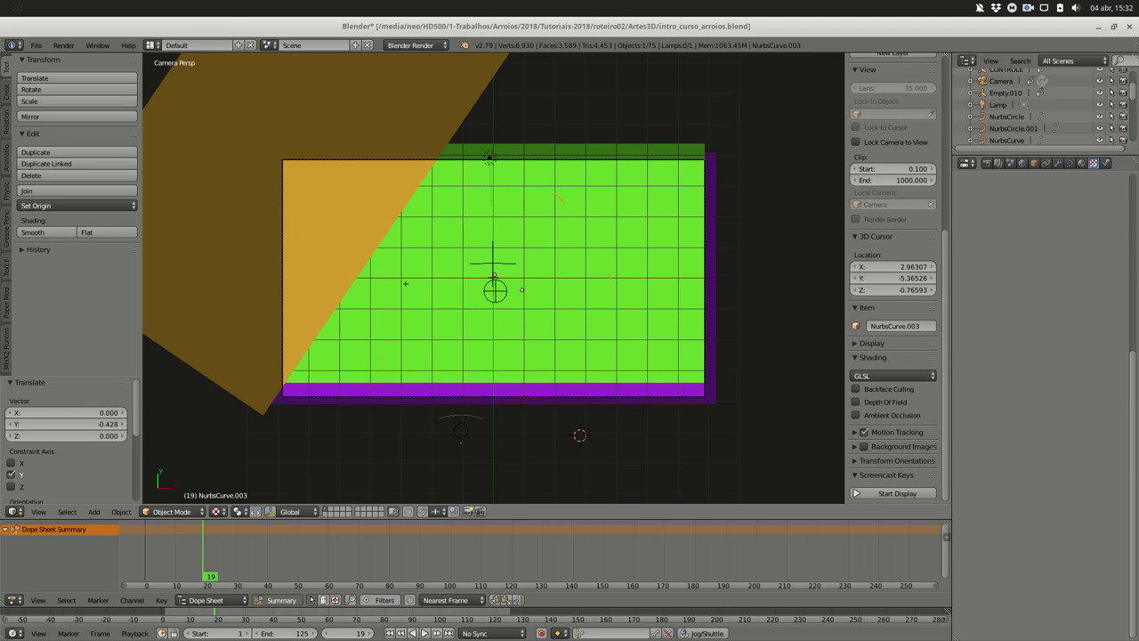
# Rotate the curve 118° around Z and move it to the plane's lower edge
pyautogui.press('Tab')
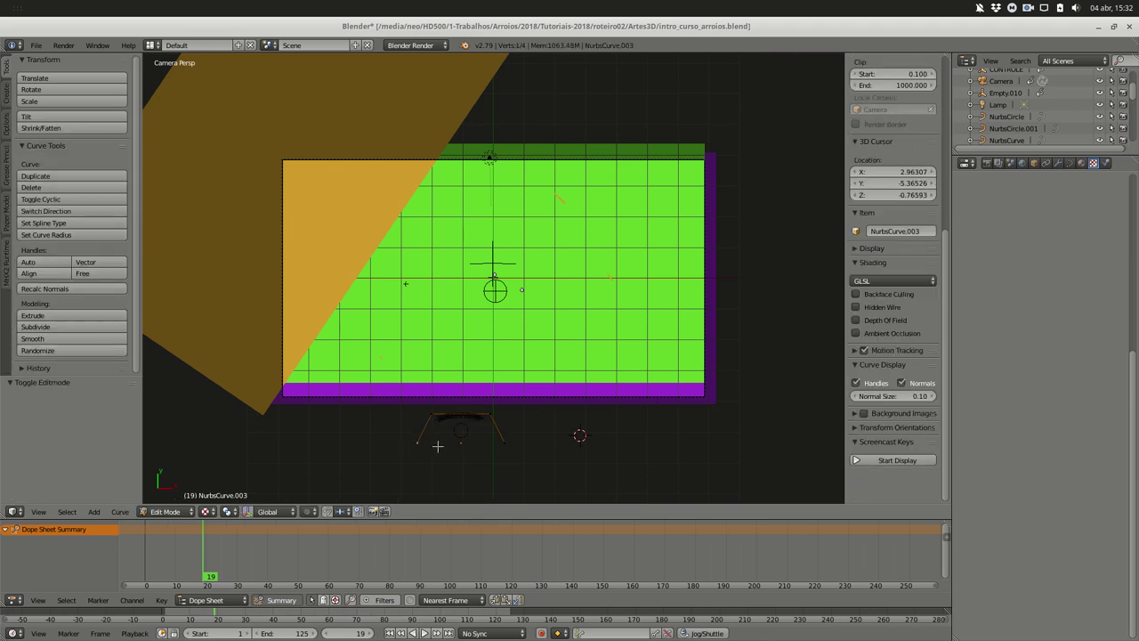
pyautogui.press('Tab')
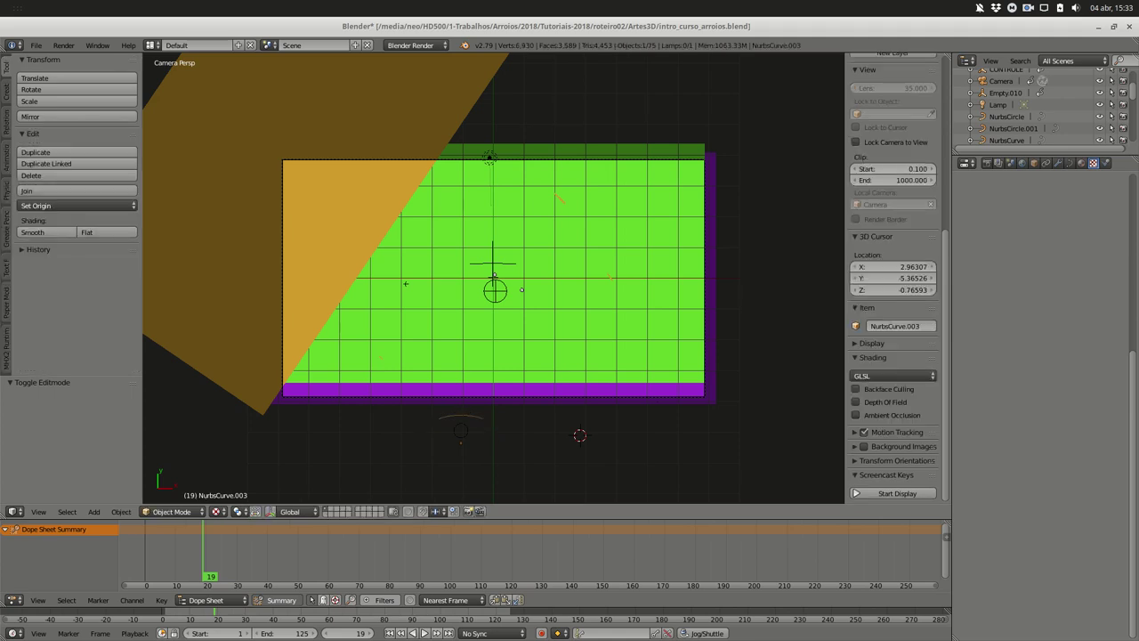
pyautogui.press('r')
pyautogui.press('z')
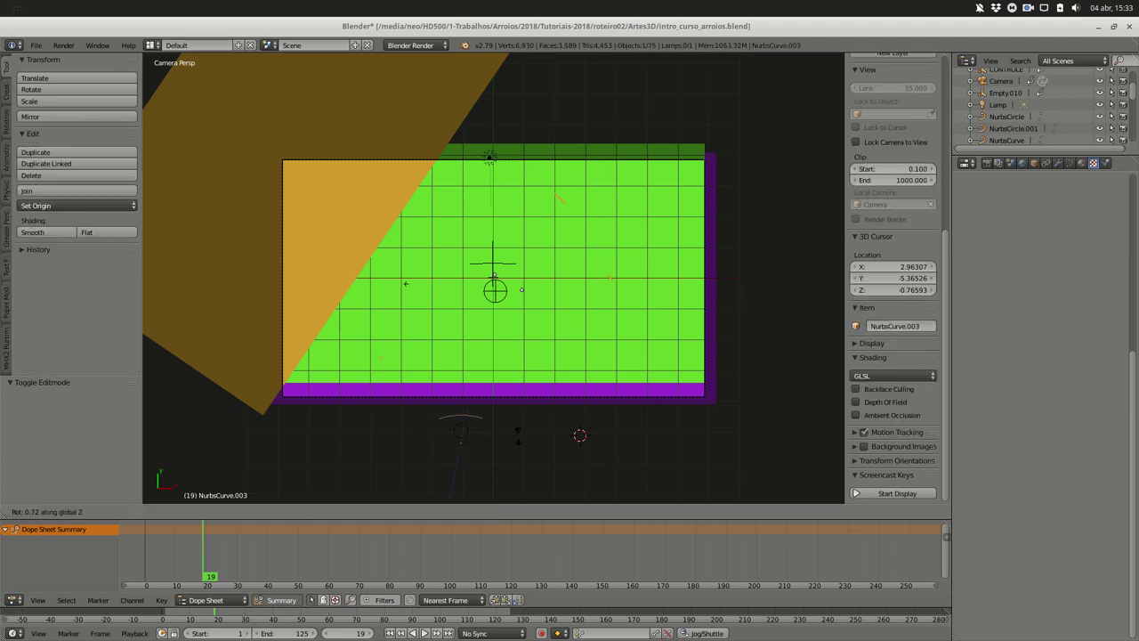
pyautogui.click(437, 395)
pyautogui.press('g')
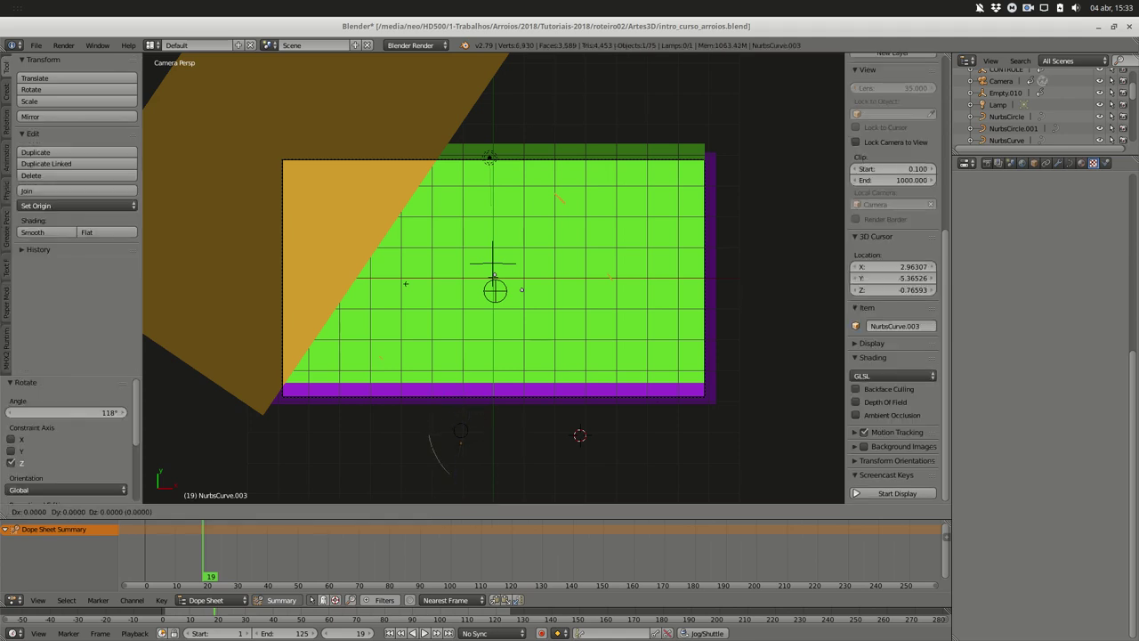
pyautogui.click(434, 381)
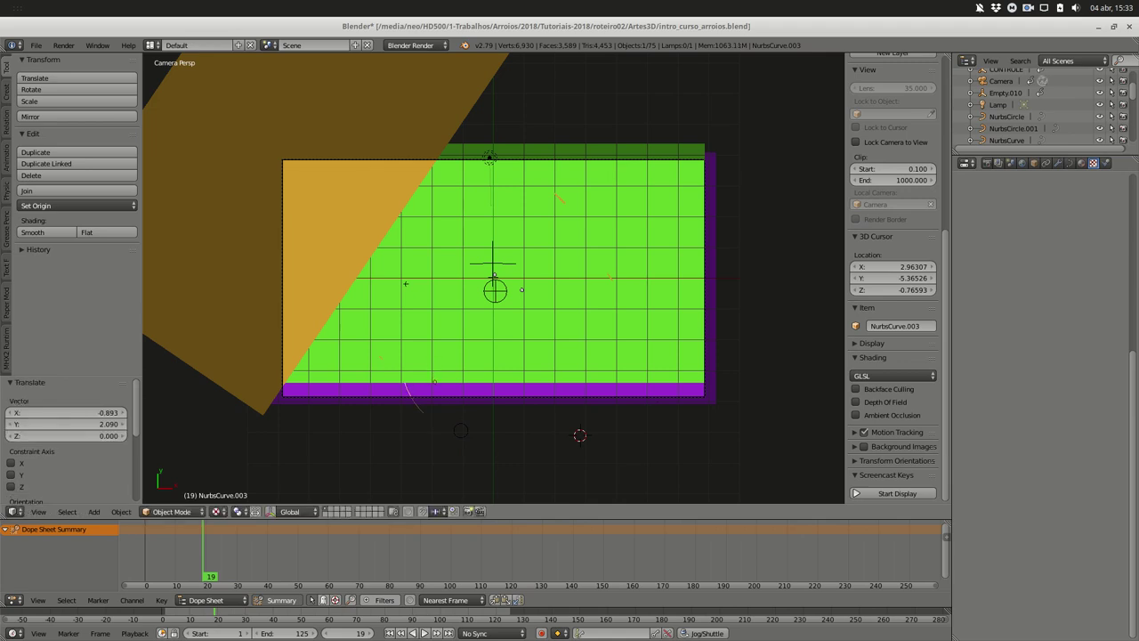
# Extrude four new control points sweeping the curve up across the green plane
pyautogui.press('Tab')
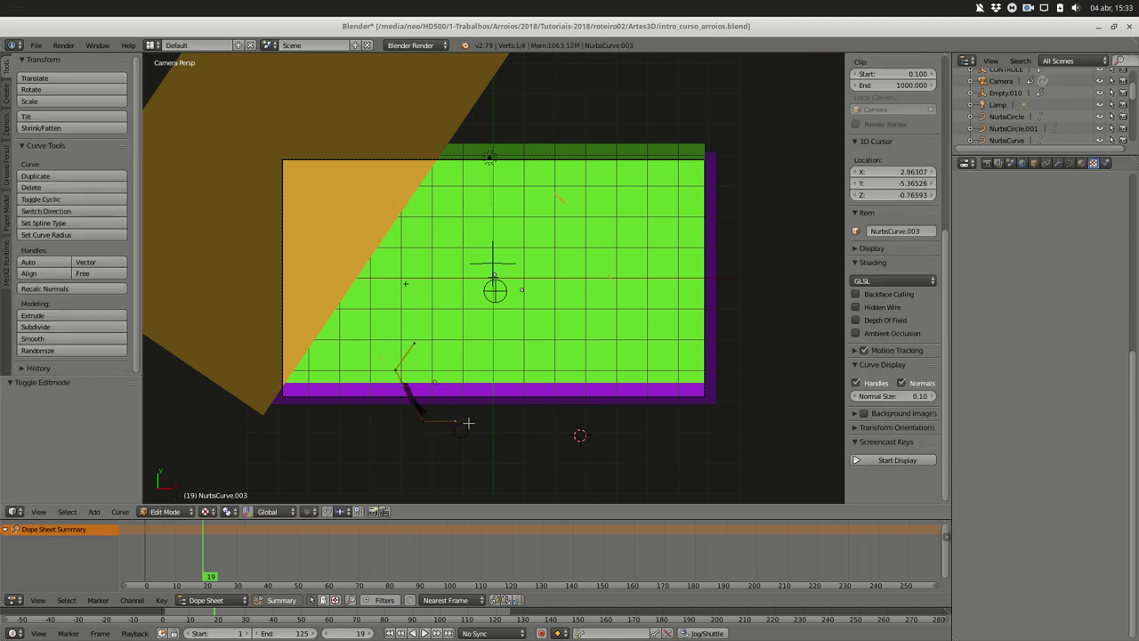
pyautogui.press('e')
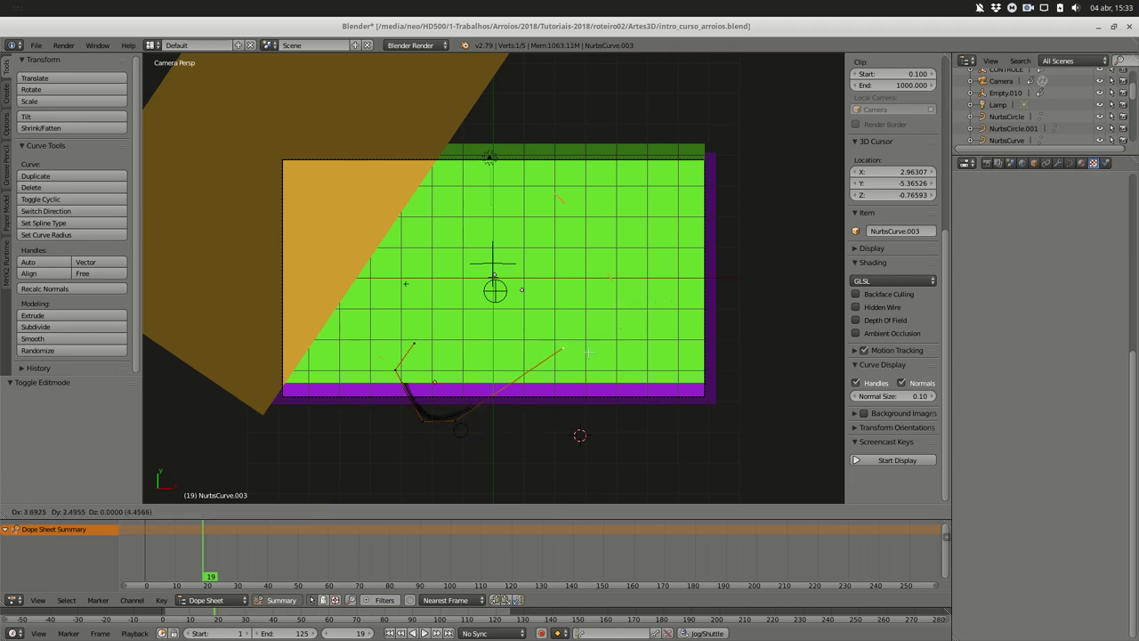
pyautogui.click(589, 347)
pyautogui.press('e')
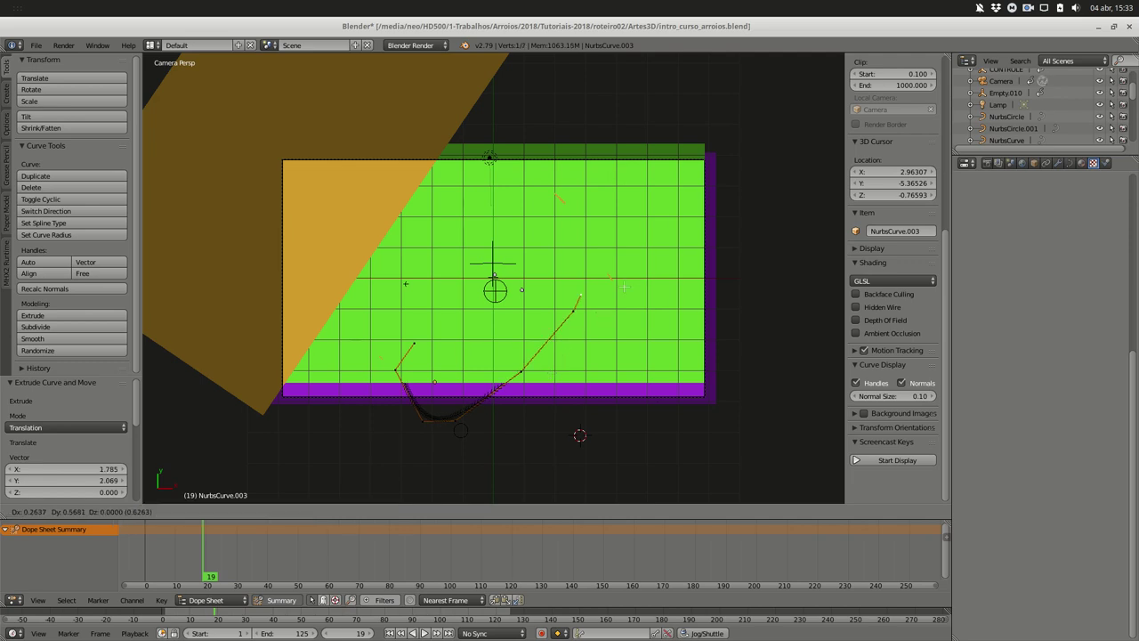
pyautogui.click(679, 250)
pyautogui.press('e')
pyautogui.click(755, 270)
pyautogui.press('e')
pyautogui.click(815, 289)
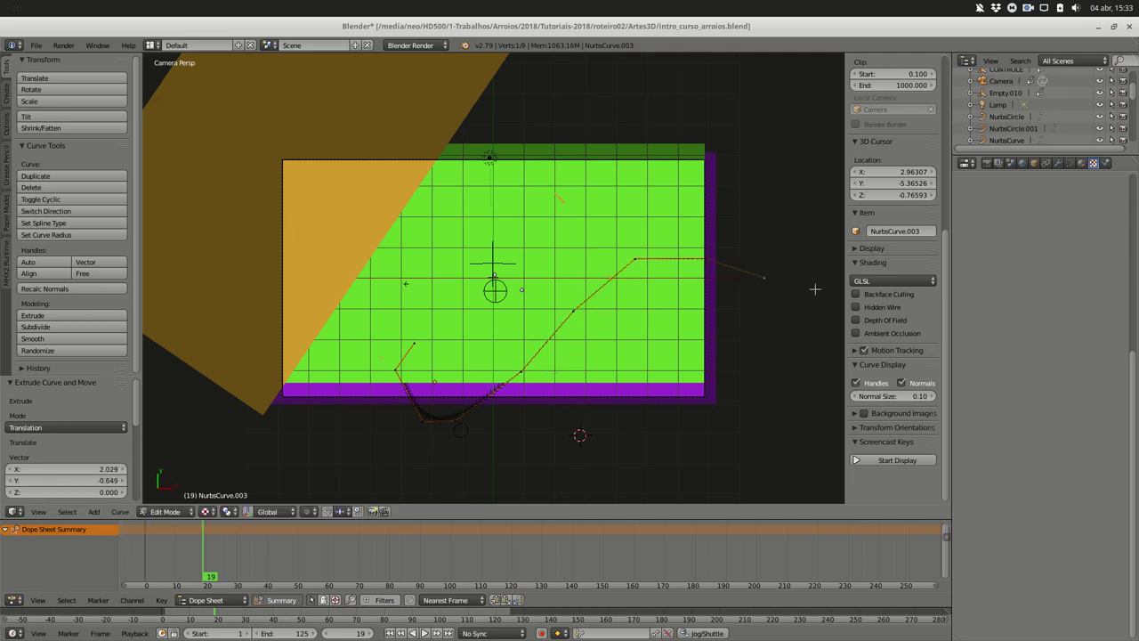
pyautogui.press('Tab')
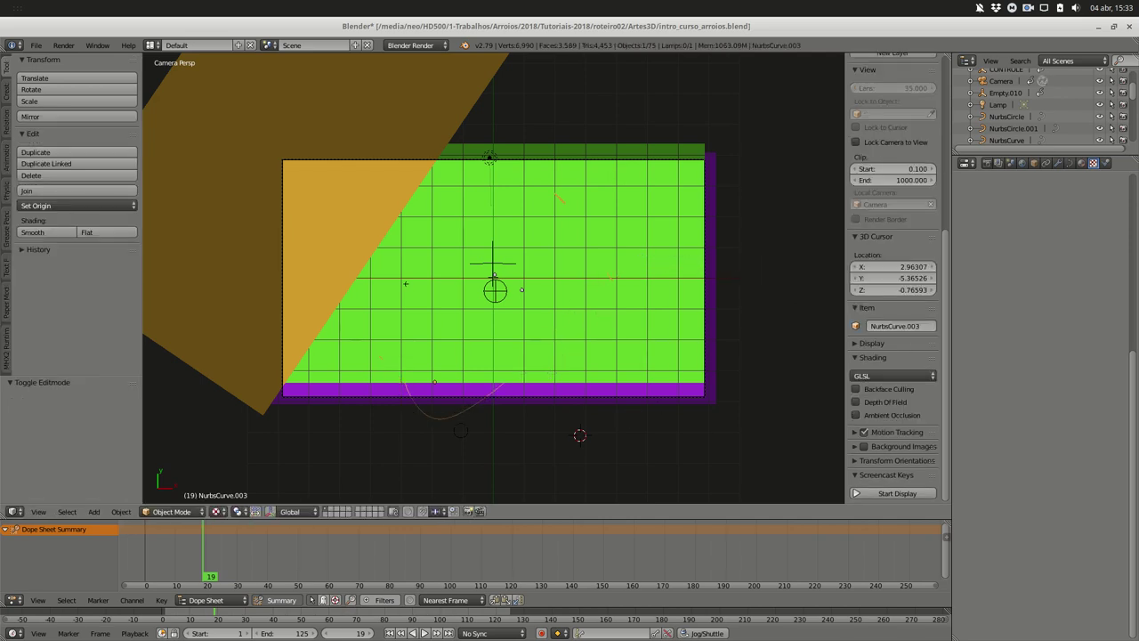
# Raise the curve 1.385 units along Z
pyautogui.press('g')
pyautogui.press('z')
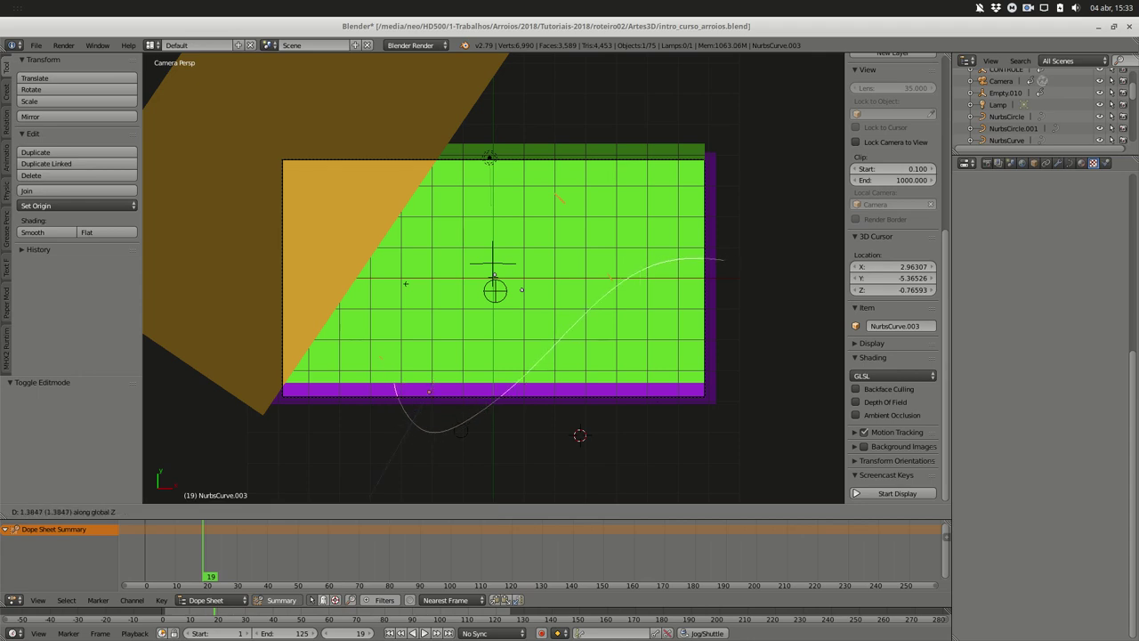
pyautogui.press('Return')
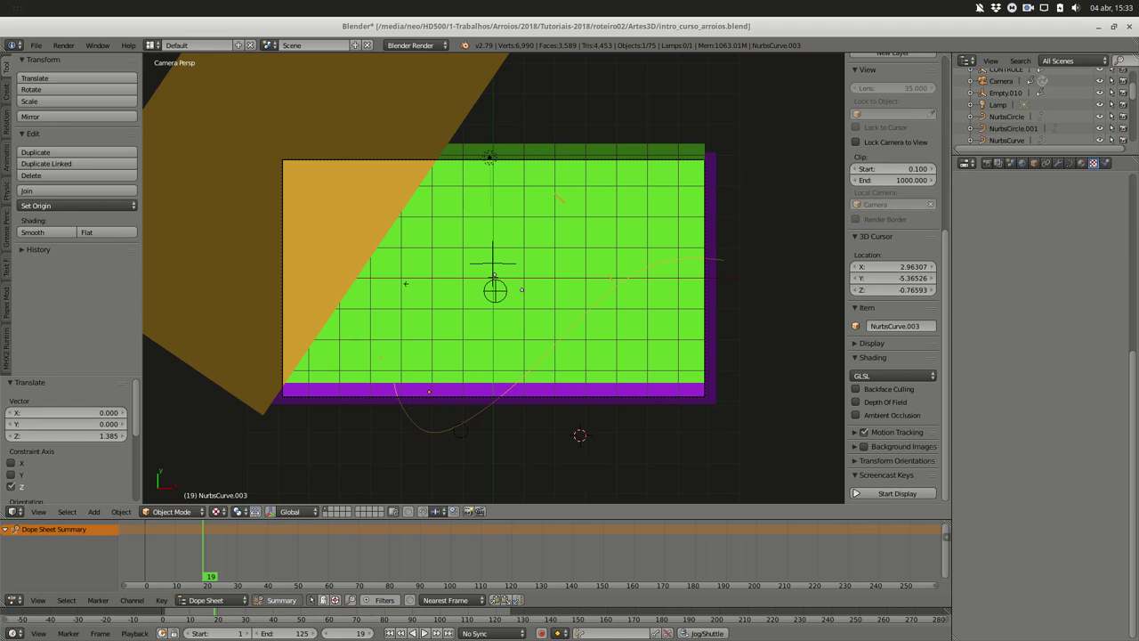
# Rename NurbsCircle.001's curve data to guia2
pyautogui.click(1013, 128)
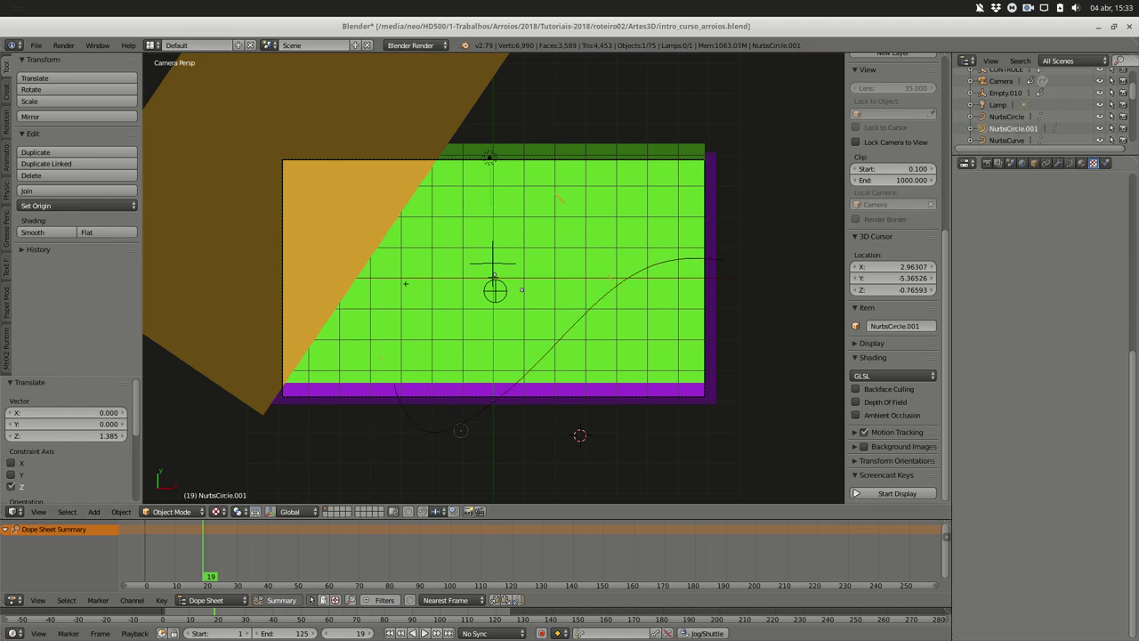
pyautogui.click(1069, 163)
pyautogui.click(1016, 202)
pyautogui.click(1030, 203)
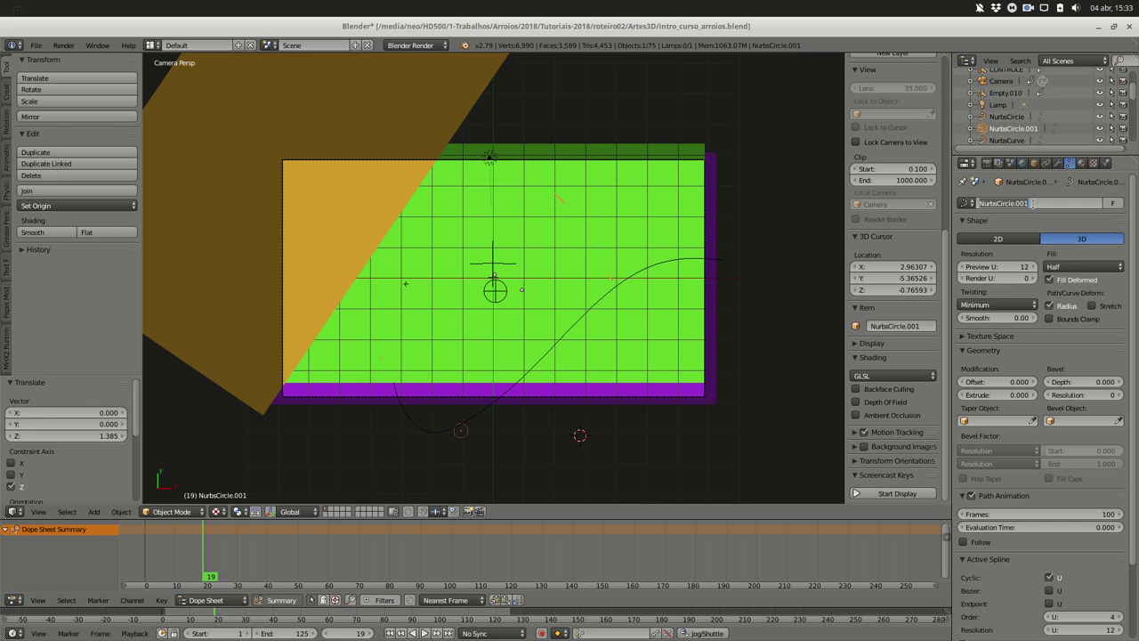
pyautogui.write('guia2')
pyautogui.press('Return')
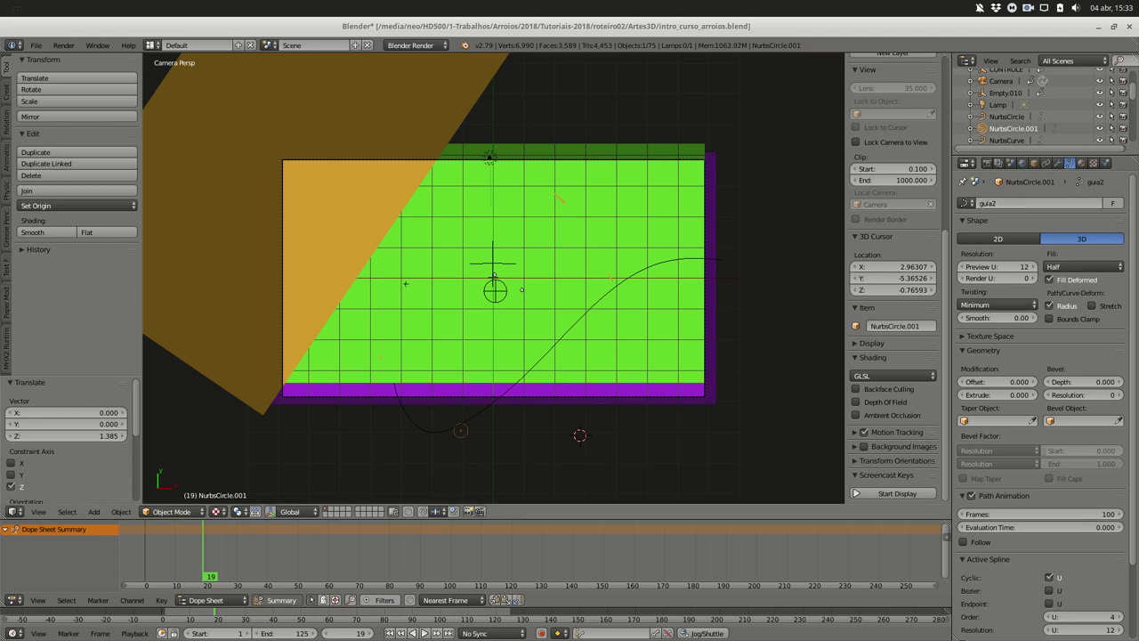
# Check NurbsCurve.003's bevel object list, then show NurbsCircle.001's object settings
pyautogui.rightClick(578, 310)
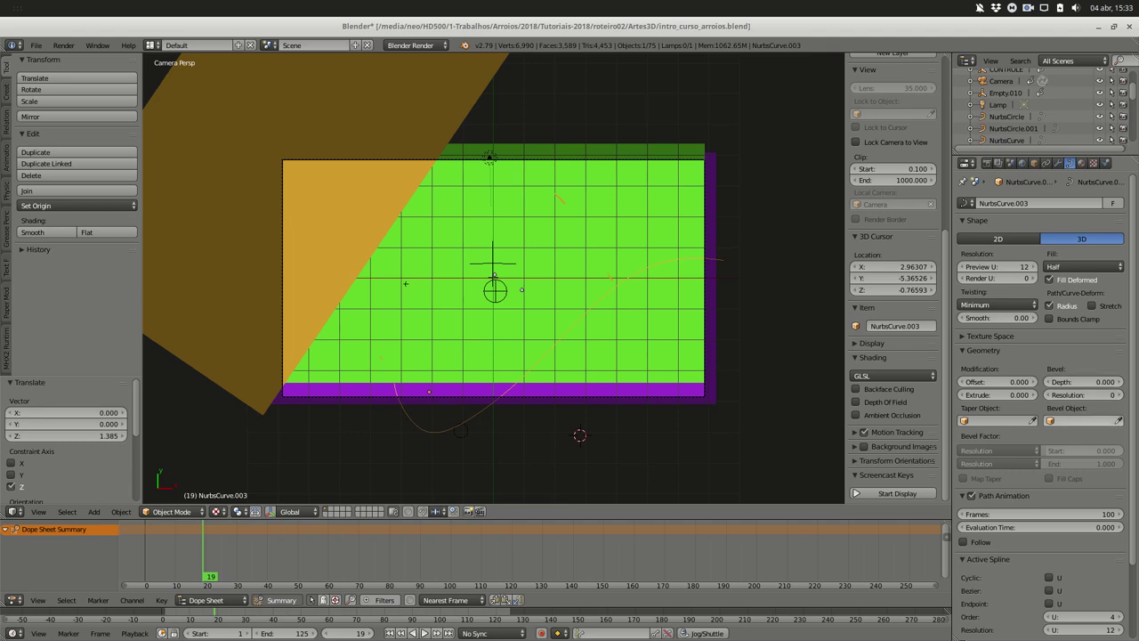
pyautogui.click(1081, 420)
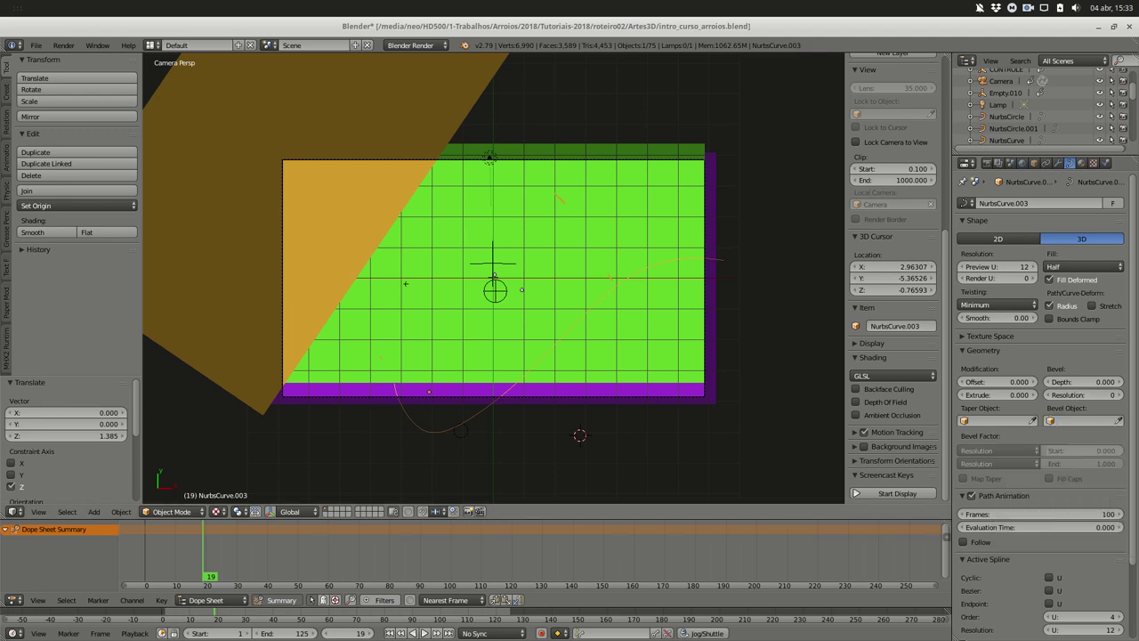
pyautogui.click(1013, 128)
pyautogui.click(1033, 163)
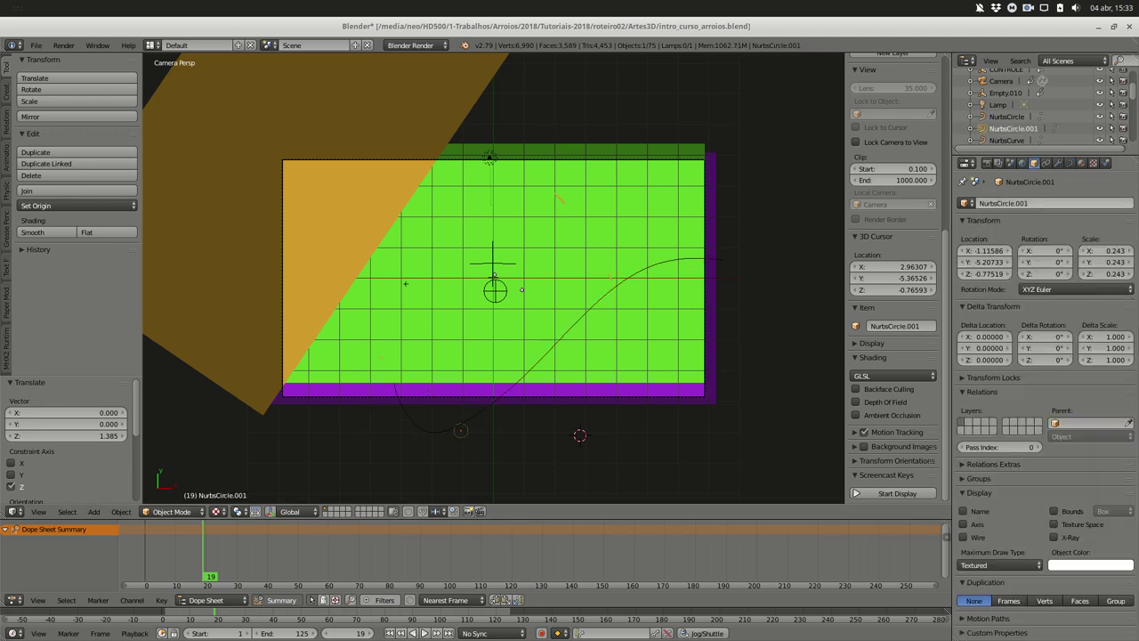
# Rename the circle object to guia2
pyautogui.click(1042, 204)
pyautogui.write('gui')
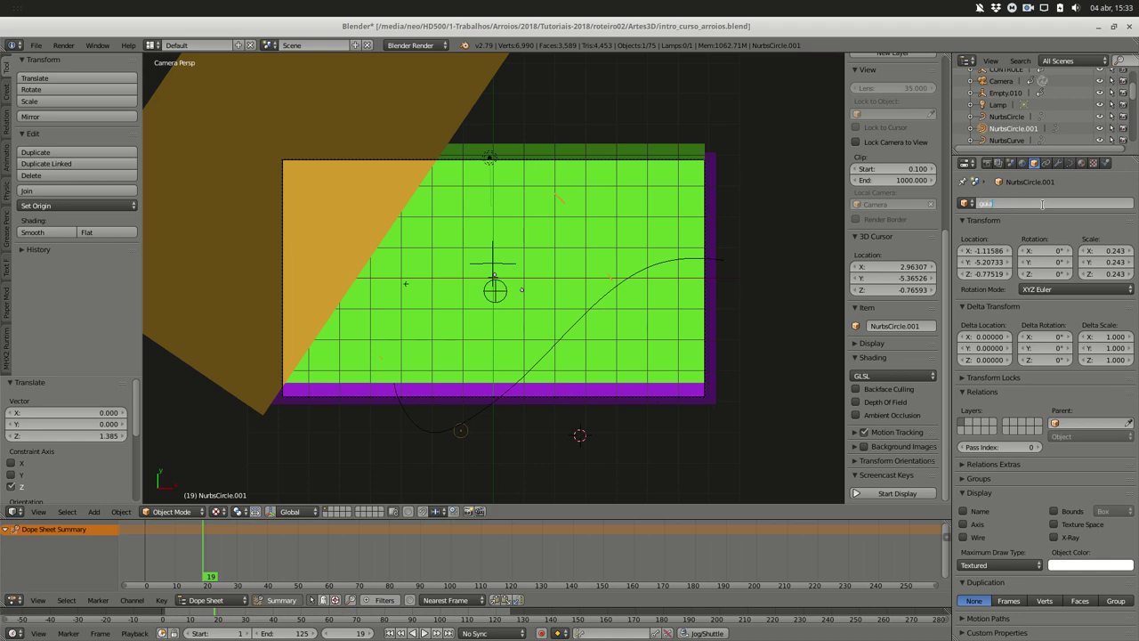
pyautogui.write('a2')
pyautogui.press('Return')
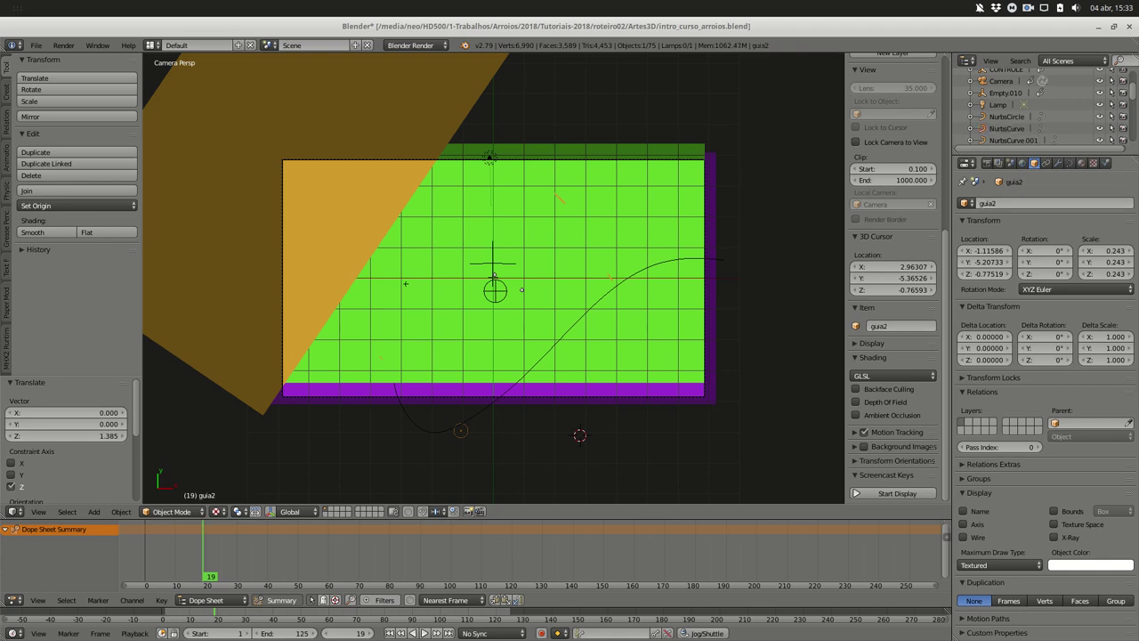
# Select NurbsCurve.003 and open its Bevel Object list in the Curve data settings
pyautogui.rightClick(428, 391)
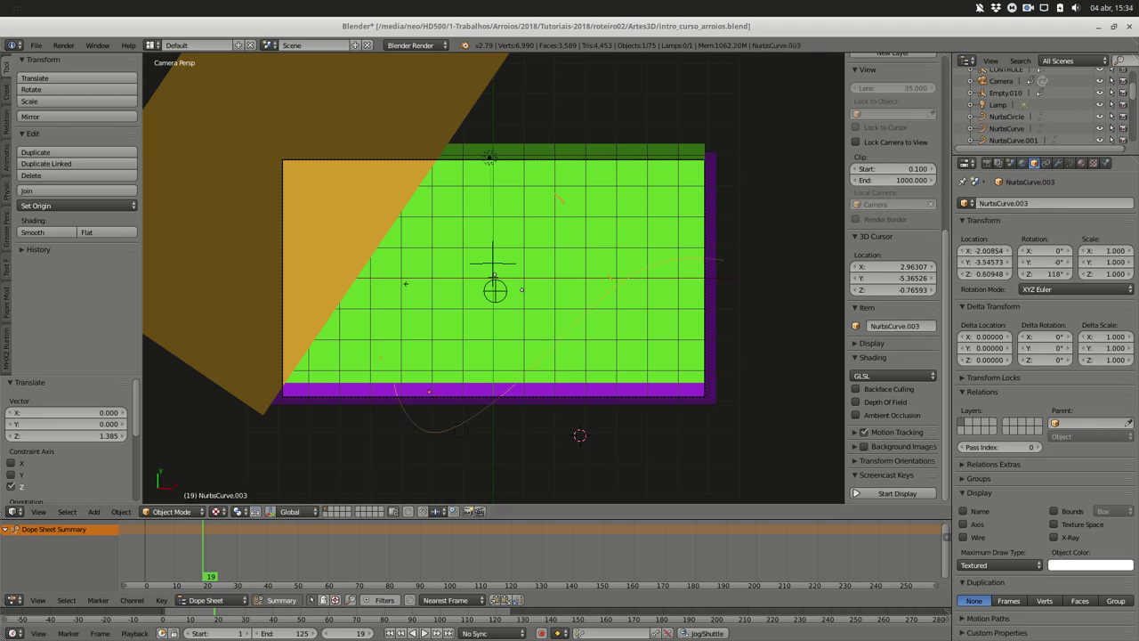
pyautogui.click(1068, 163)
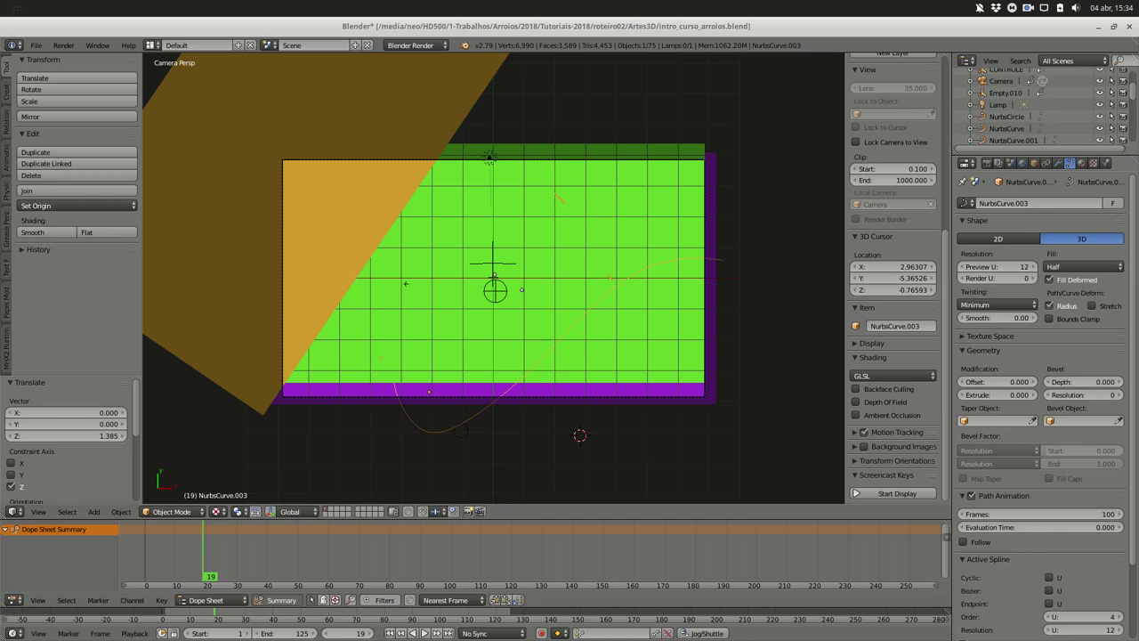
pyautogui.click(1076, 419)
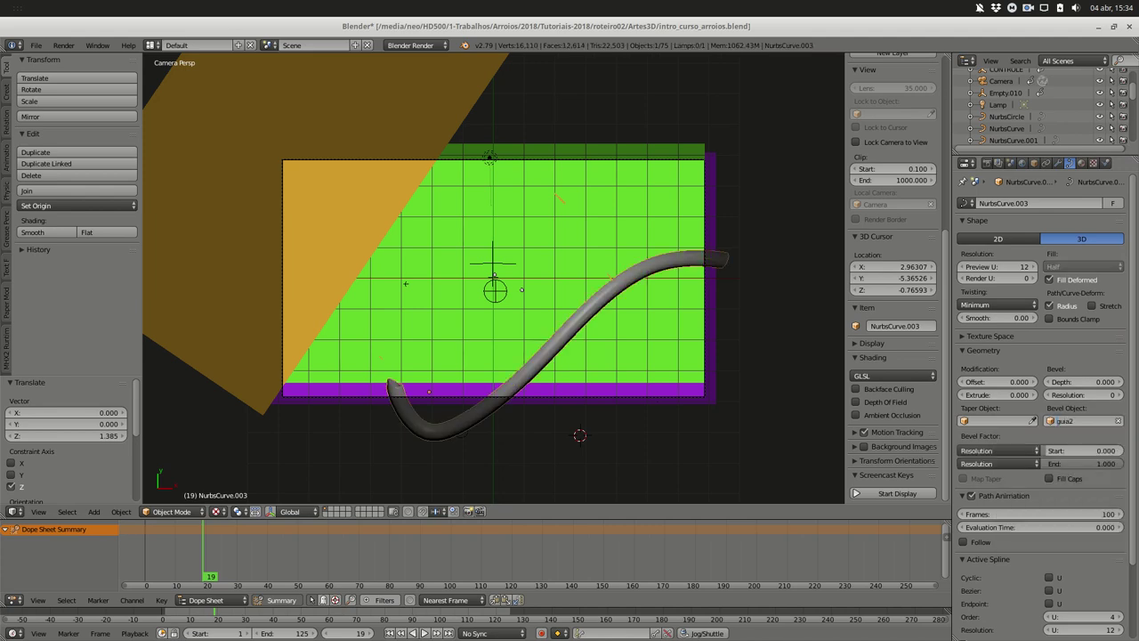
# Make guia2 the curve's bevel object and scale the guia2 circle down to 0.098
pyautogui.click(1034, 437)
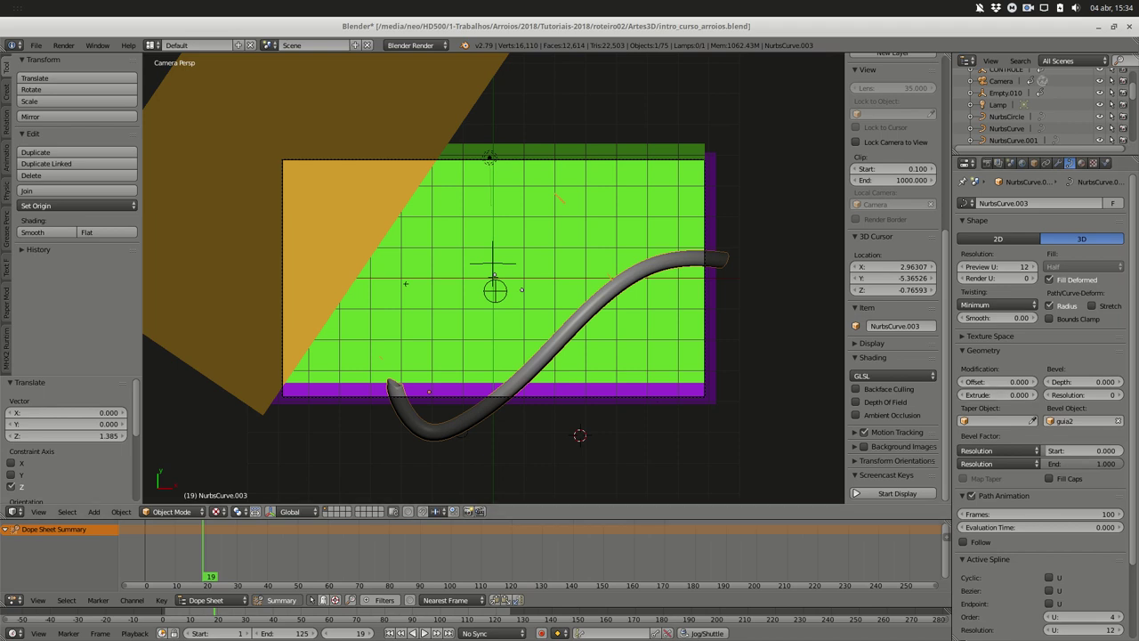
pyautogui.rightClick(460, 433)
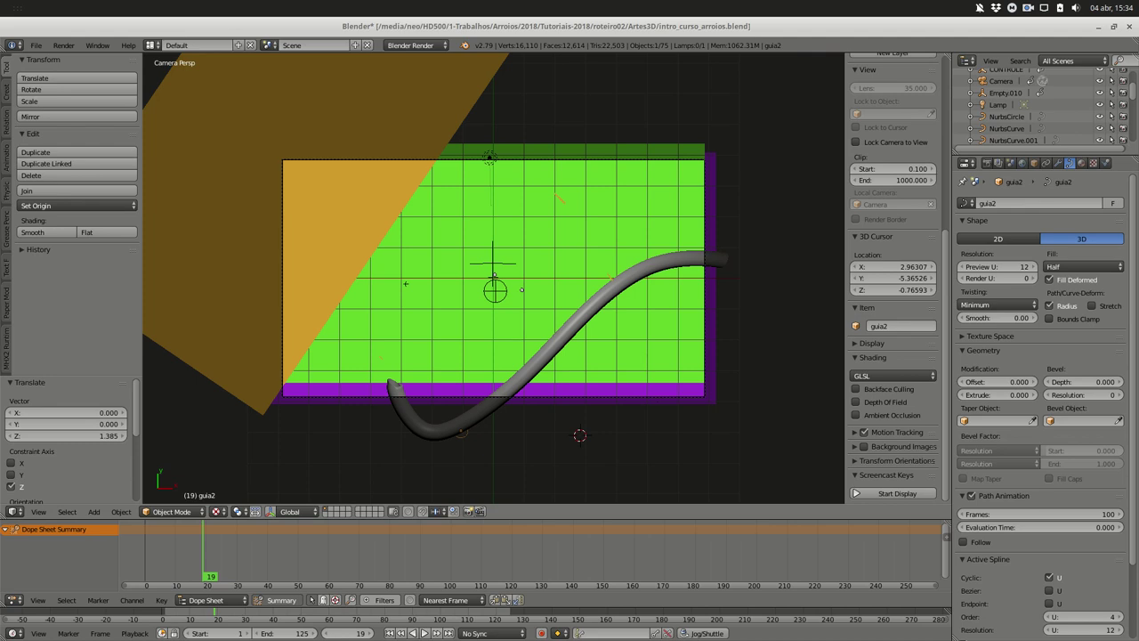
pyautogui.press('s')
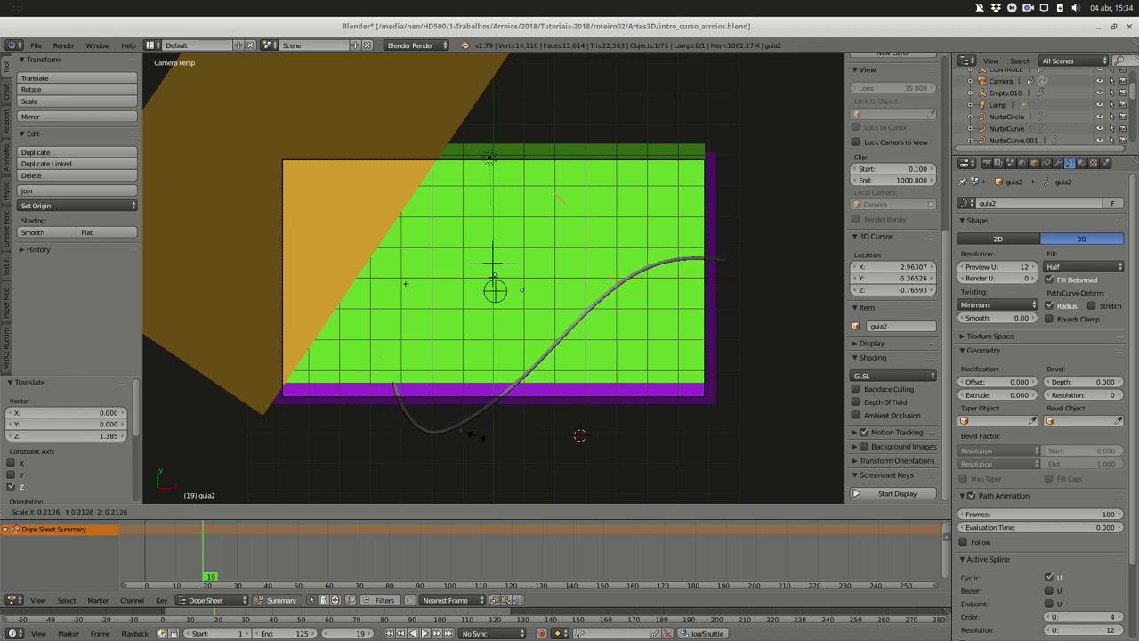
pyautogui.click(460, 431)
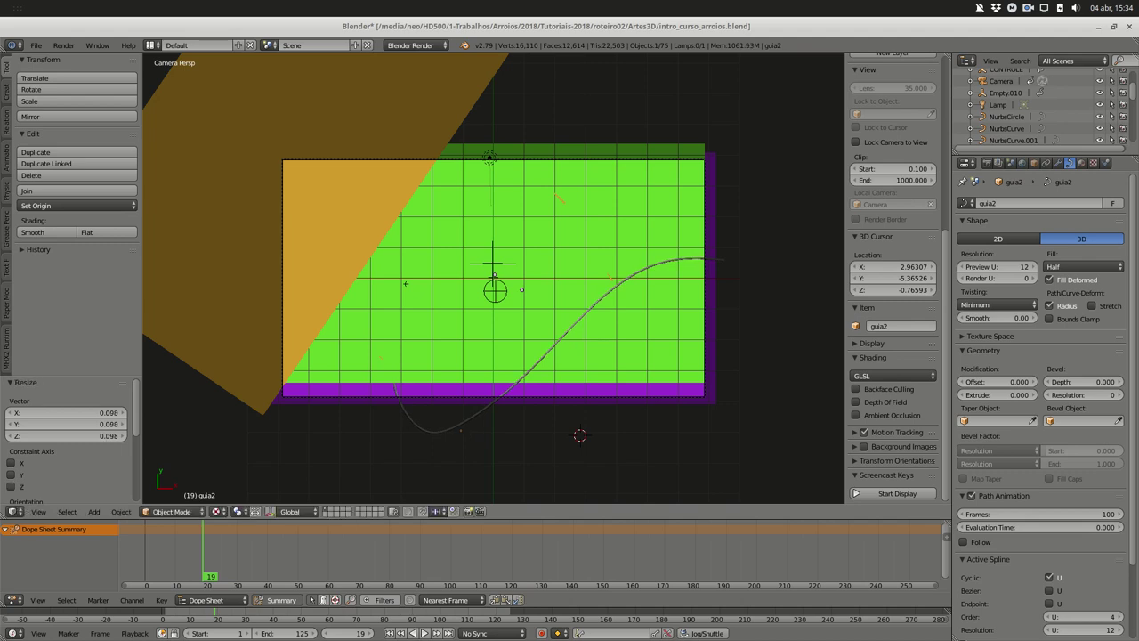
pyautogui.rightClick(429, 391)
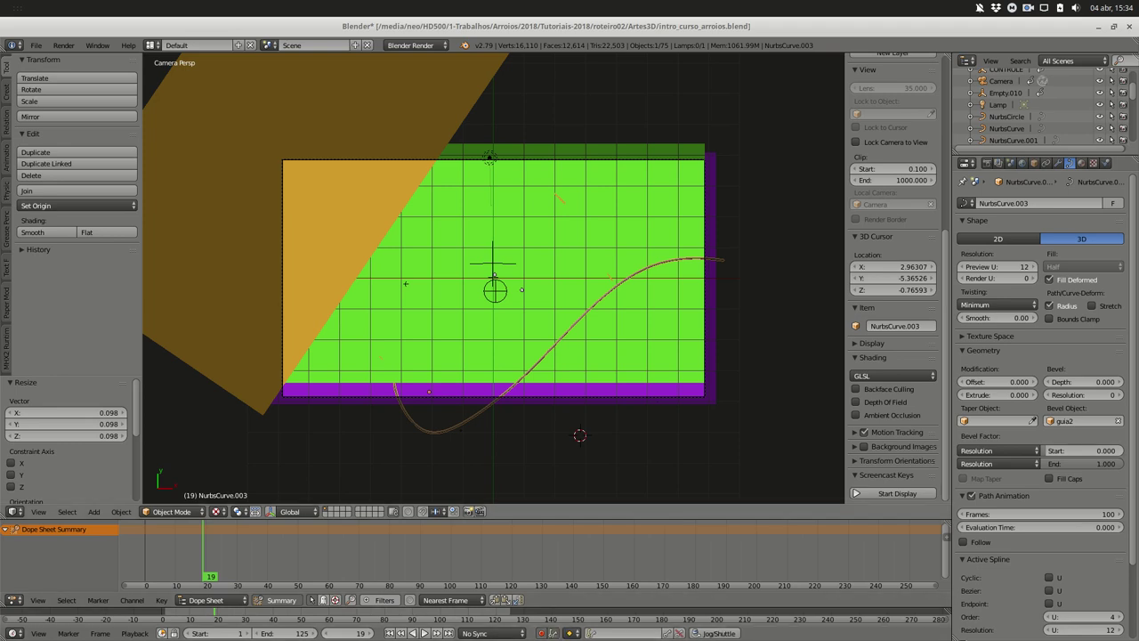
# Keyframe Bevel Factor End 0 at frame 20, End 1 at 30, Start 1 at 35
pyautogui.press('Right')
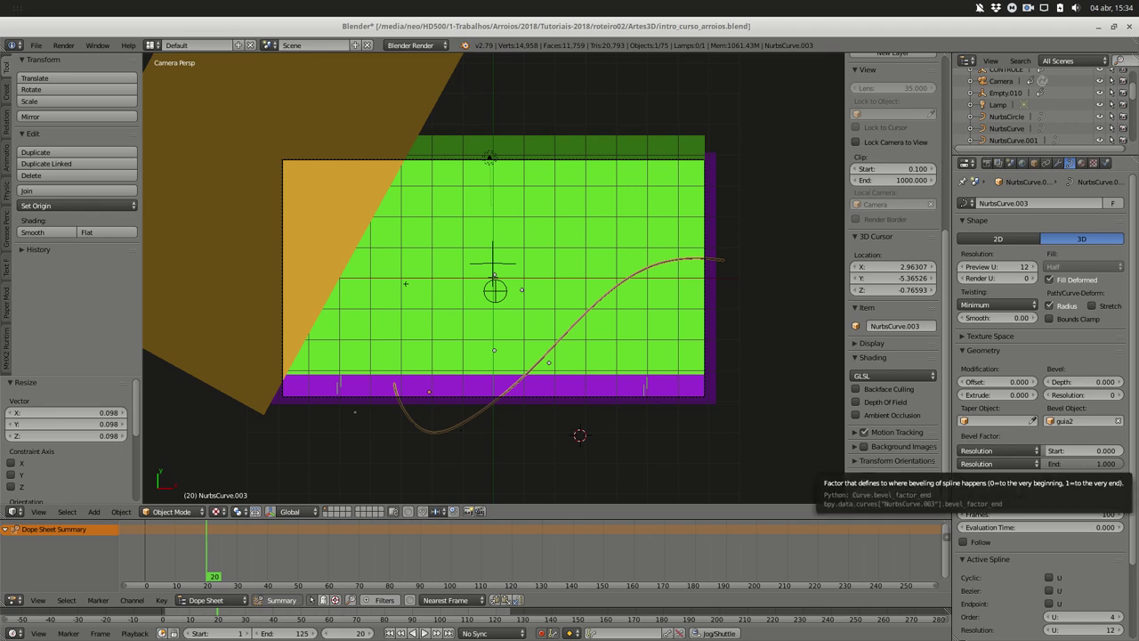
pyautogui.moveTo(1080, 463); pyautogui.dragTo(1023, 464)
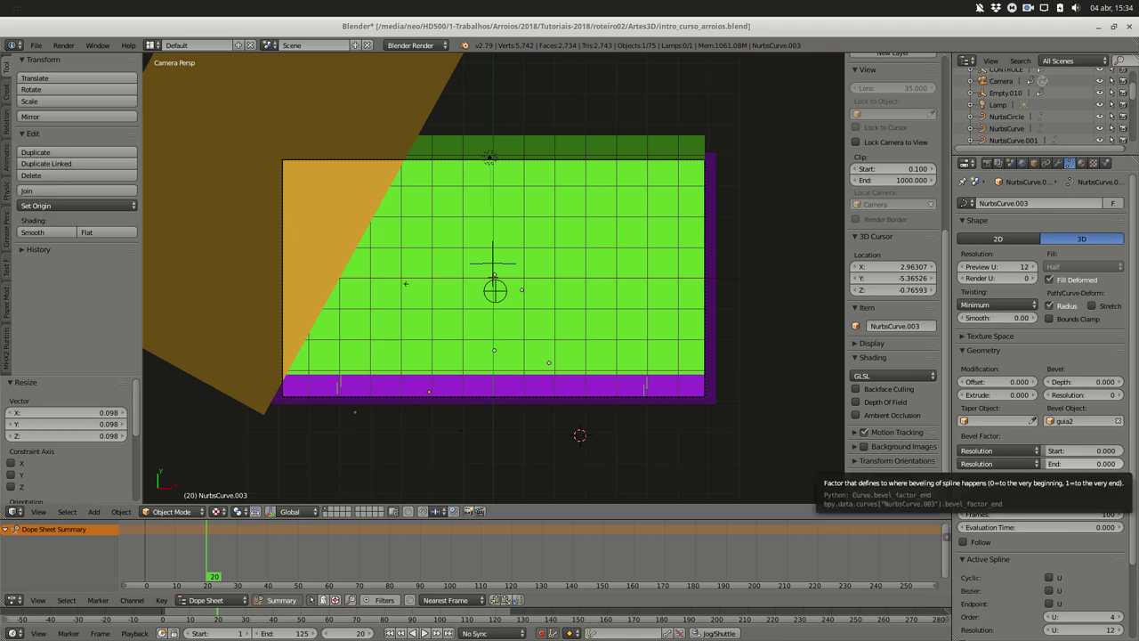
pyautogui.press('i')
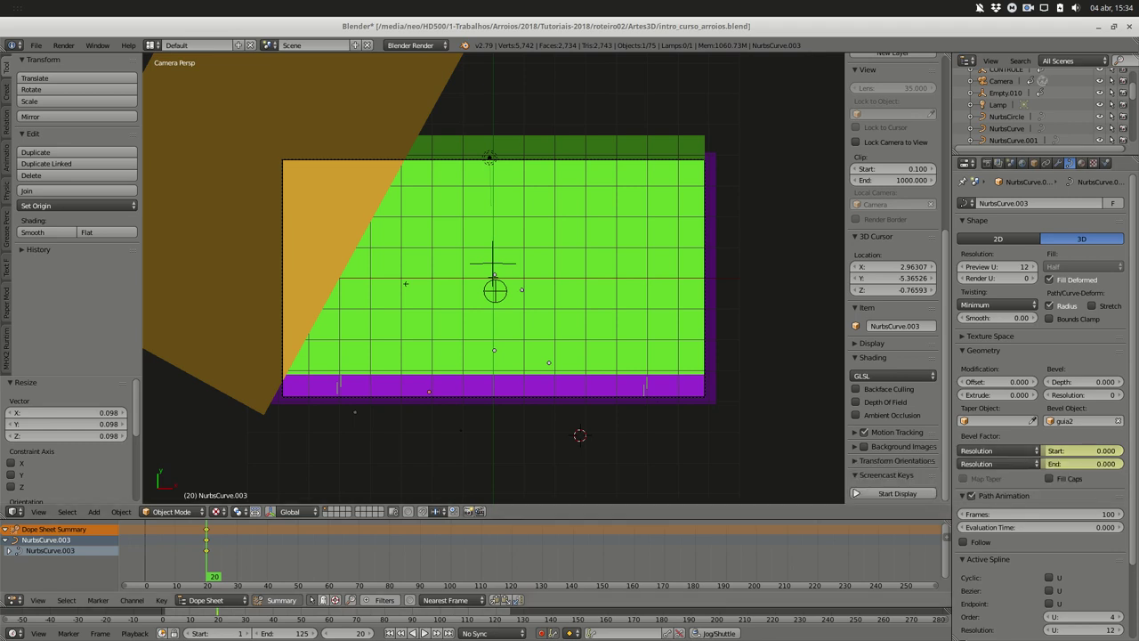
pyautogui.hotkey('alt', 'a')
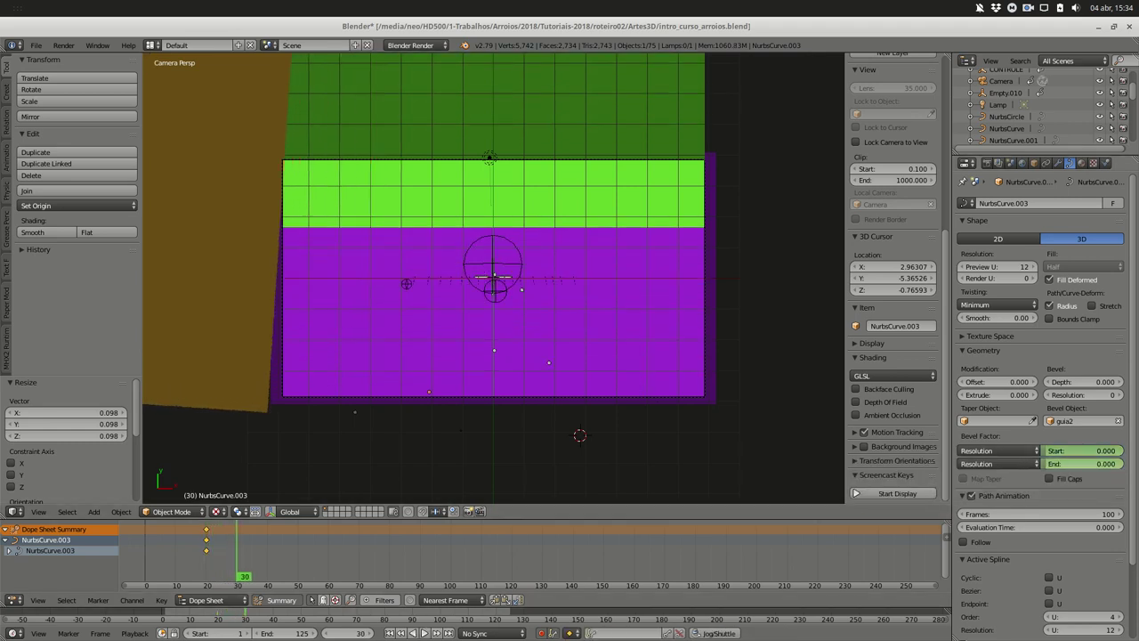
pyautogui.moveTo(1081, 463); pyautogui.dragTo(1123, 463)
pyautogui.press('i')
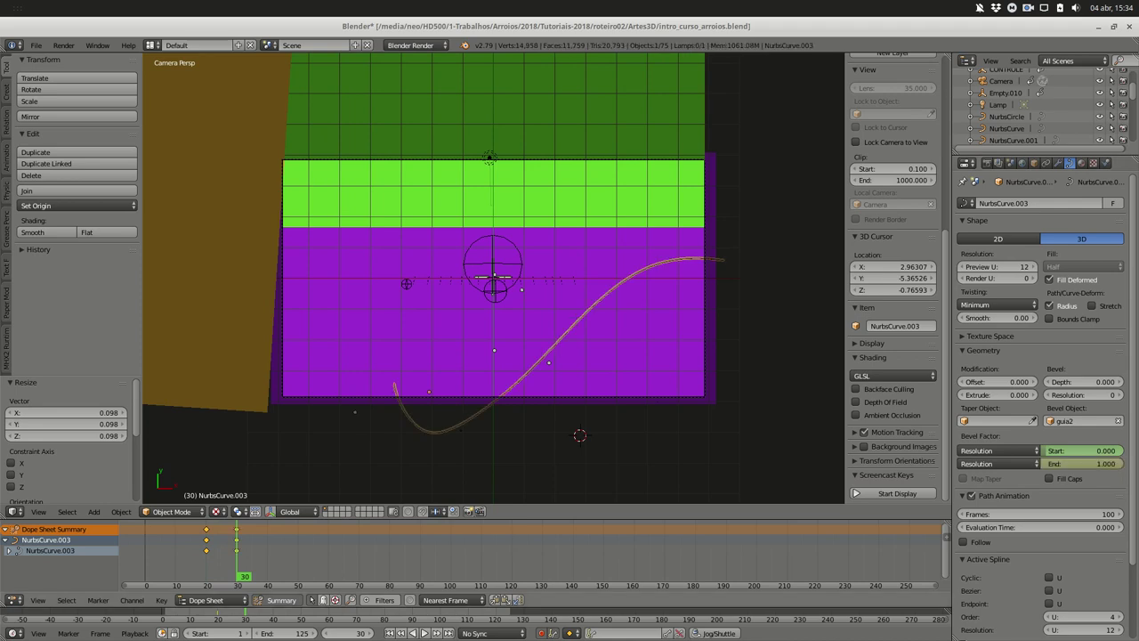
pyautogui.hotkey('alt', 'a')
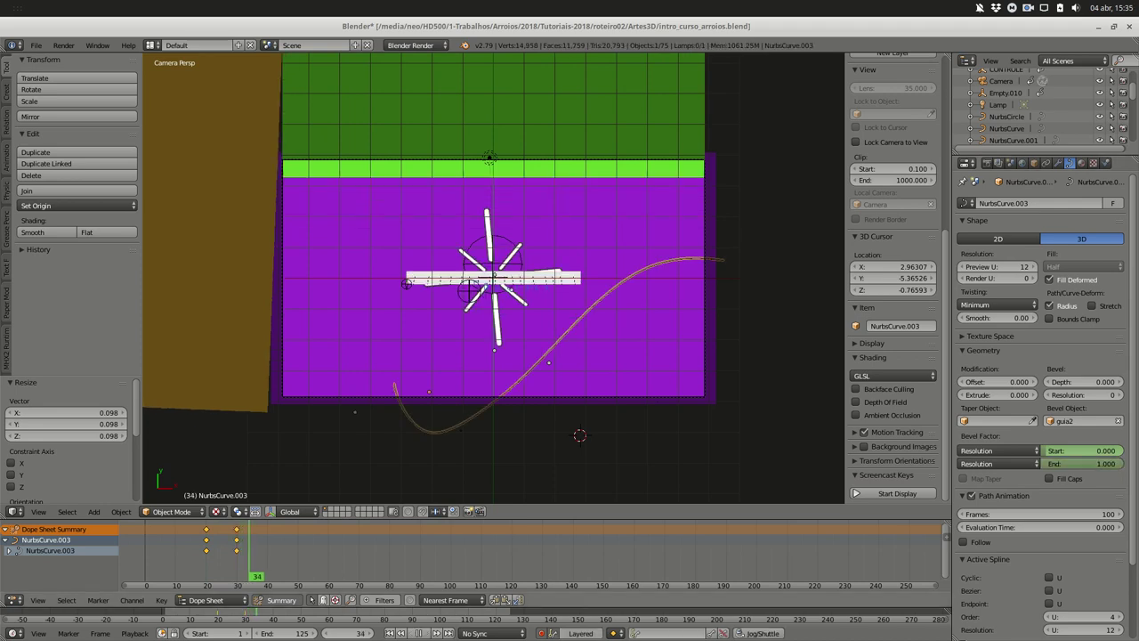
pyautogui.moveTo(1081, 450); pyautogui.dragTo(1112, 451)
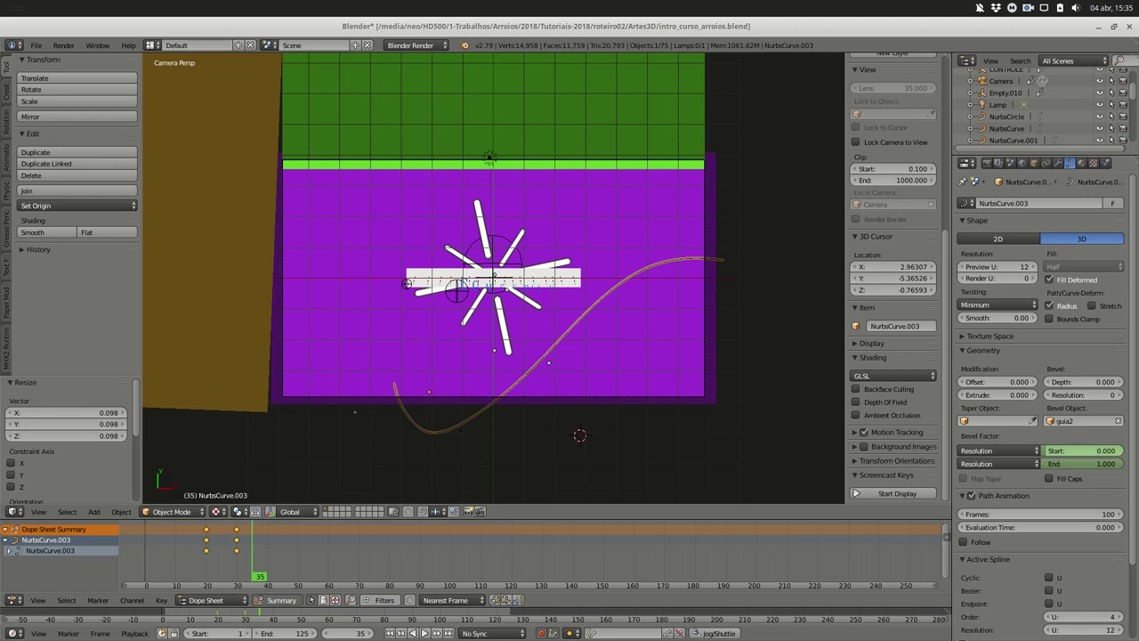
pyautogui.press('i')
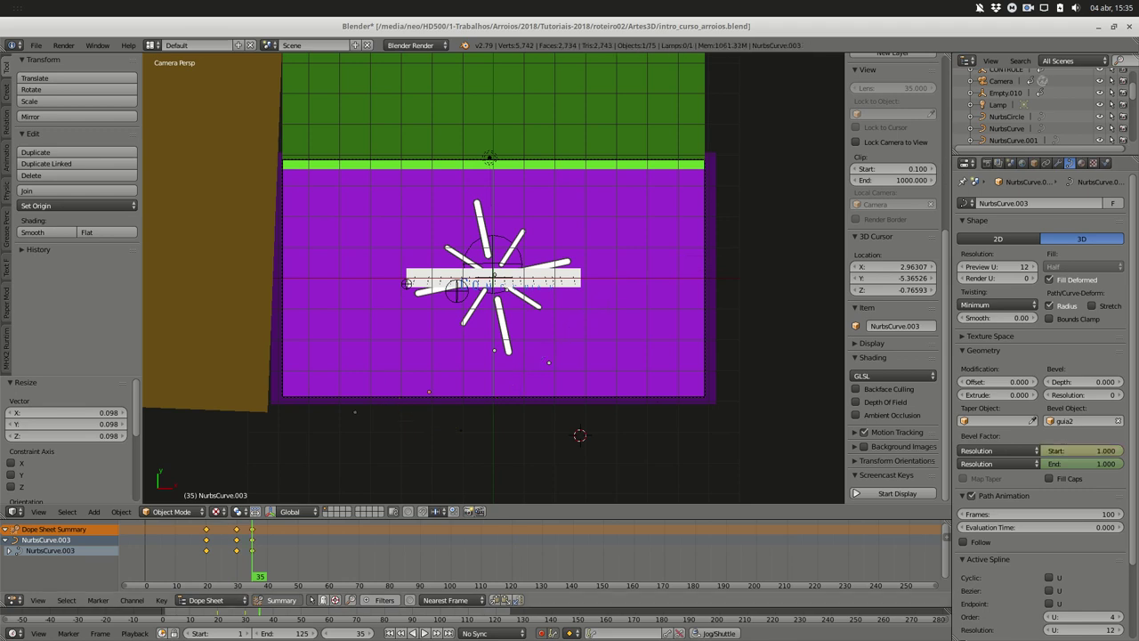
pyautogui.hotkey('shift', 'alt', 'a')
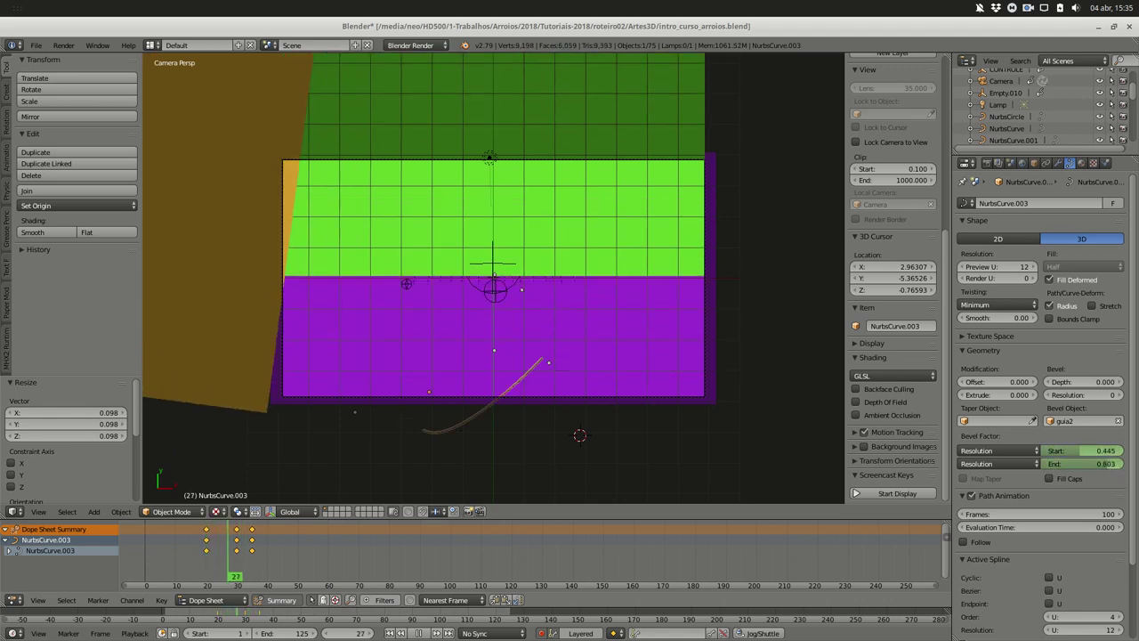
# Stop playback, view NurbsCurve.003's empty Material settings, and replay the intro to the title
pyautogui.press('Escape')
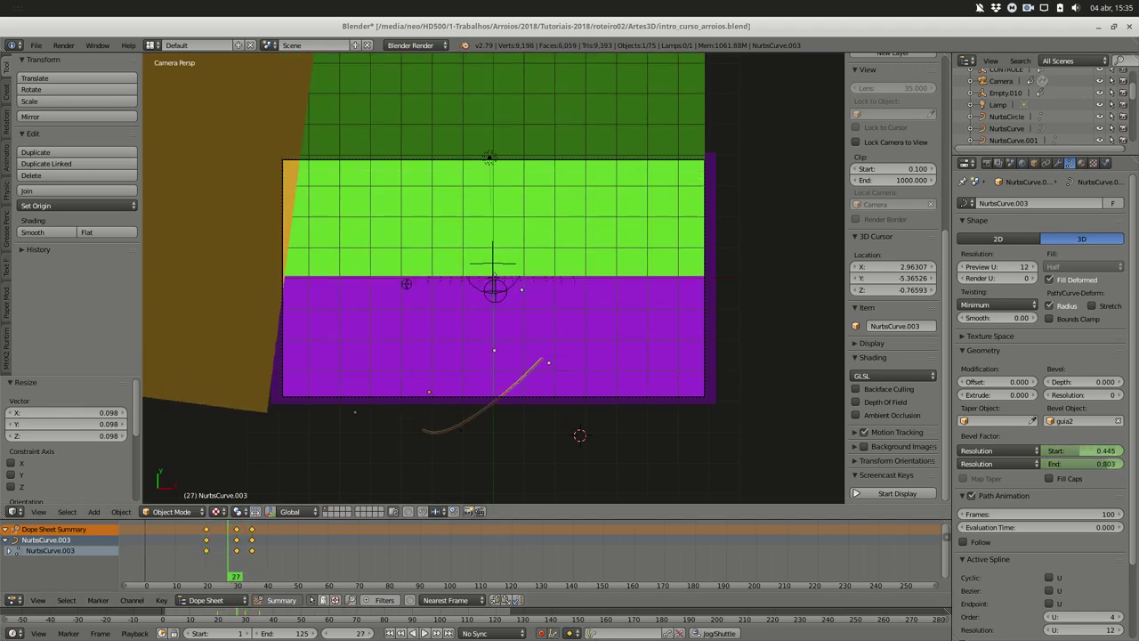
pyautogui.click(1081, 162)
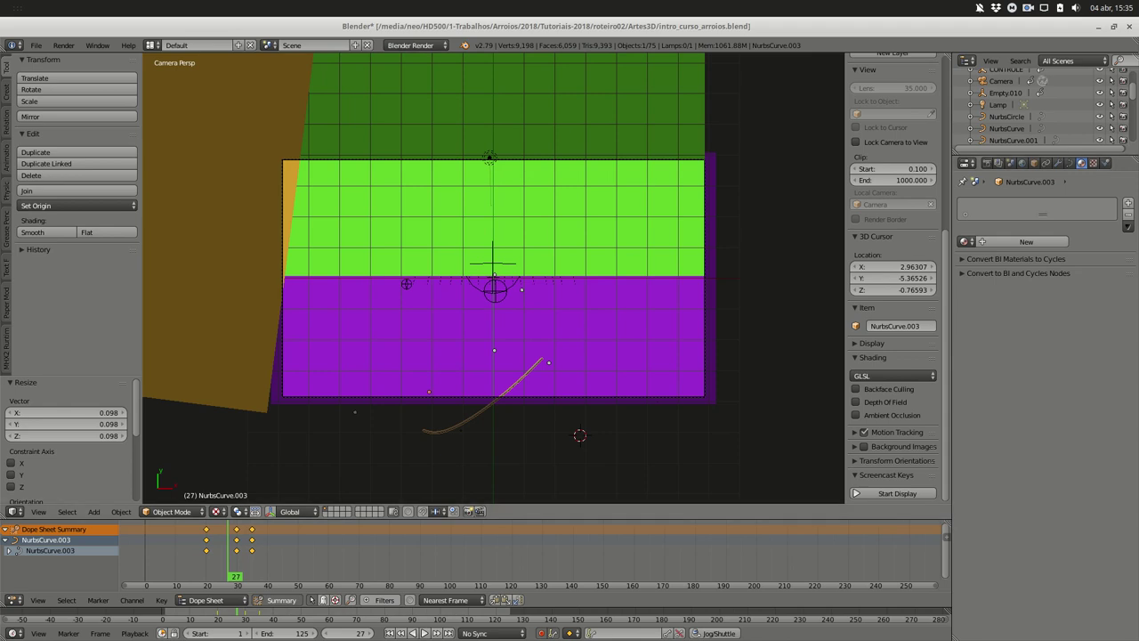
pyautogui.hotkey('alt', 'a')
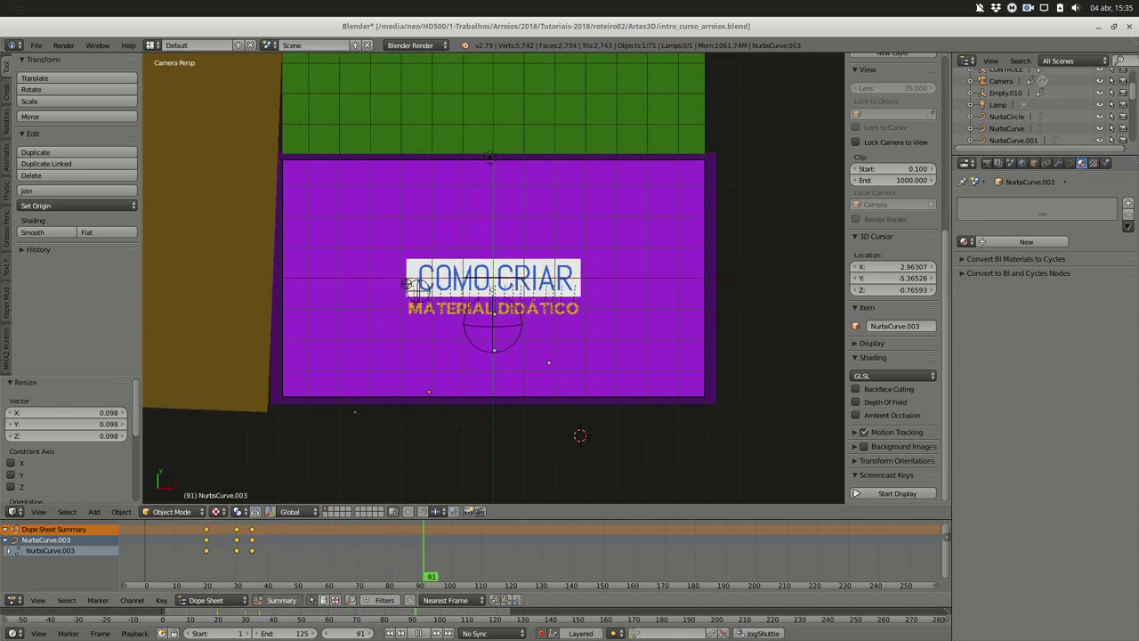
pyautogui.press('Left')
pyautogui.press('Left')
pyautogui.press('Left')
pyautogui.press('Left')
pyautogui.press('Left')
pyautogui.press('Left')
pyautogui.press('Left')
pyautogui.press('Left')
pyautogui.press('Left')
pyautogui.press('Left')
pyautogui.press('Left')
pyautogui.press('Left')
pyautogui.press('Left')
pyautogui.press('Left')
pyautogui.press('Left')
pyautogui.press('Right')
pyautogui.press('Right')
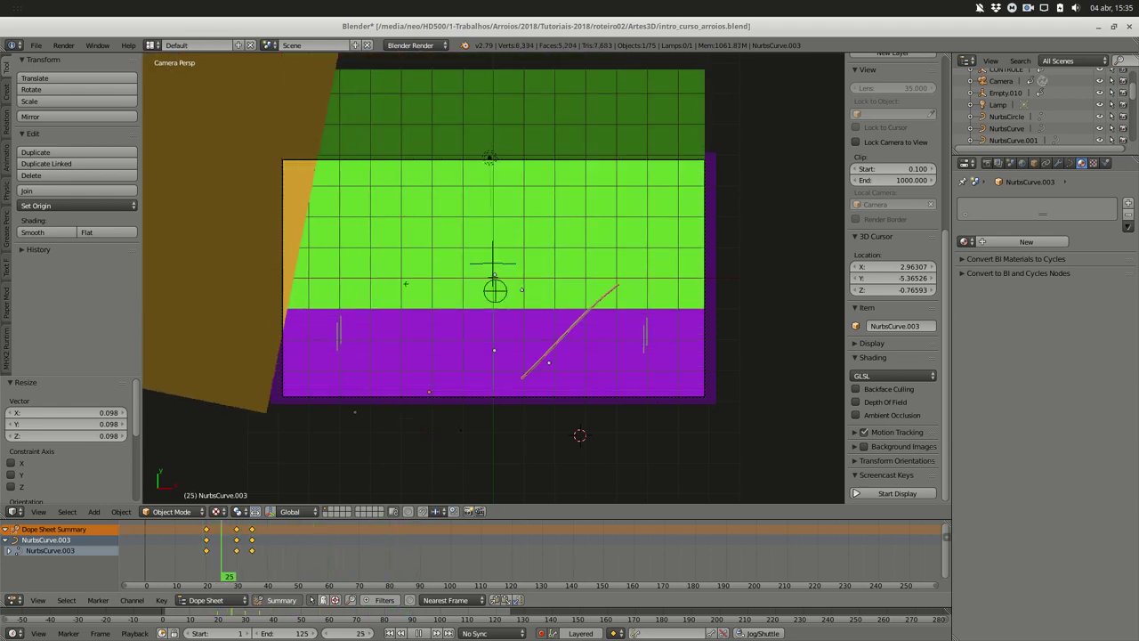
pyautogui.press('Left')
pyautogui.press('Left')
pyautogui.press('Left')
pyautogui.press('Left')
pyautogui.press('Left')
pyautogui.press('Left')
pyautogui.press('Right')
pyautogui.press('Right')
pyautogui.press('Right')
pyautogui.press('Right')
pyautogui.press('Right')
pyautogui.press('Right')
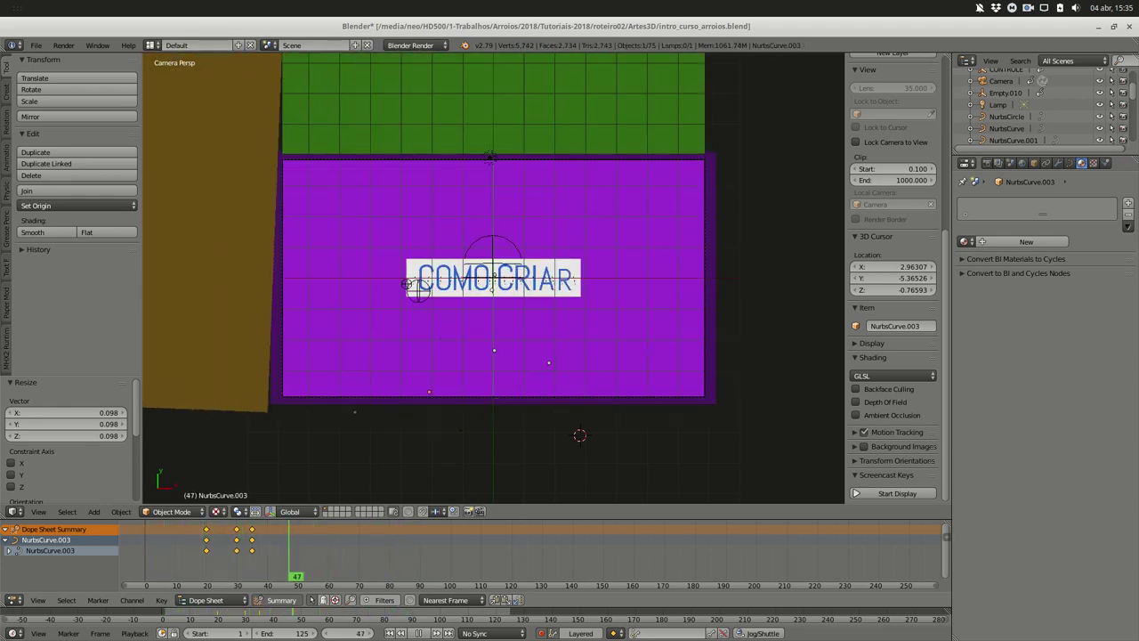
pyautogui.press('Right')
pyautogui.press('Right')
pyautogui.press('Right')
pyautogui.press('Right')
pyautogui.press('Right')
pyautogui.press('Right')
pyautogui.press('Right')
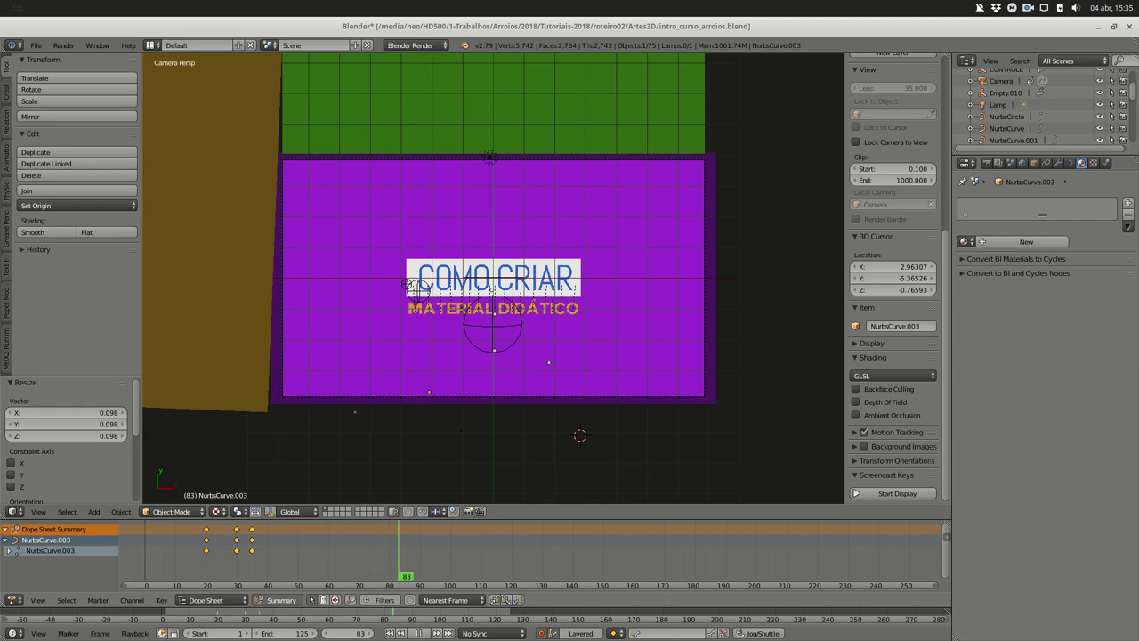